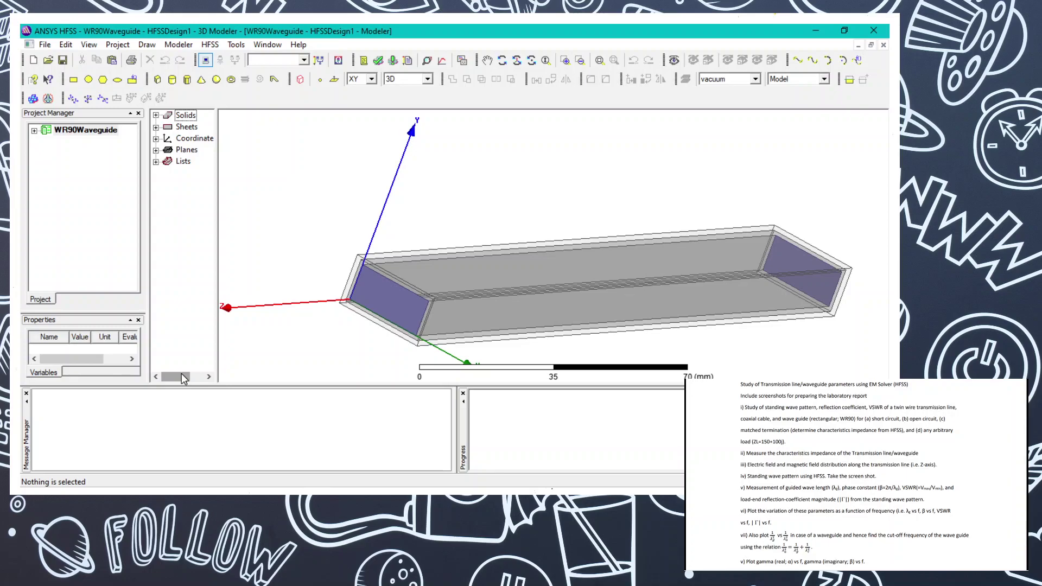
# - View the waveguide figure in the reference document and return to HFSS
pyautogui.click(310, 196)
pyautogui.hotkey('alt', 'Tab')
pyautogui.hotkey('alt', 'Tab')
pyautogui.hotkey('alt', 'Tab')
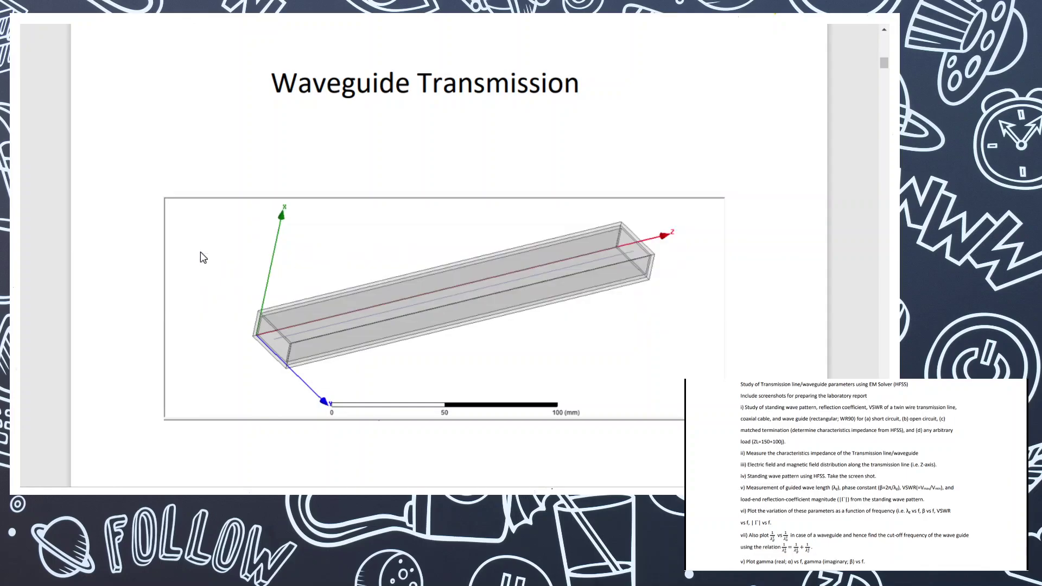
pyautogui.hotkey('alt', 'Tab')
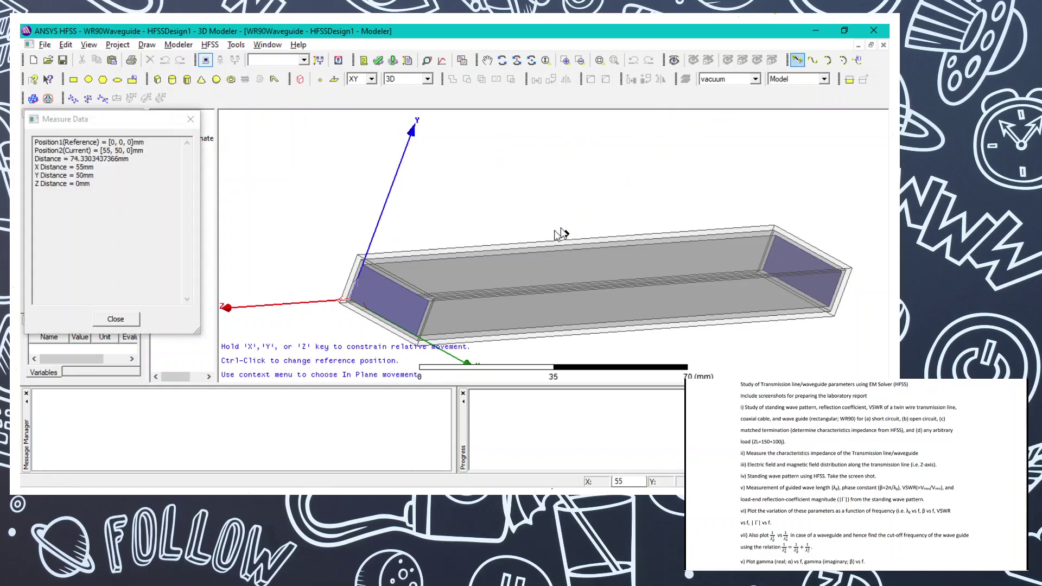
pyautogui.click(380, 297)
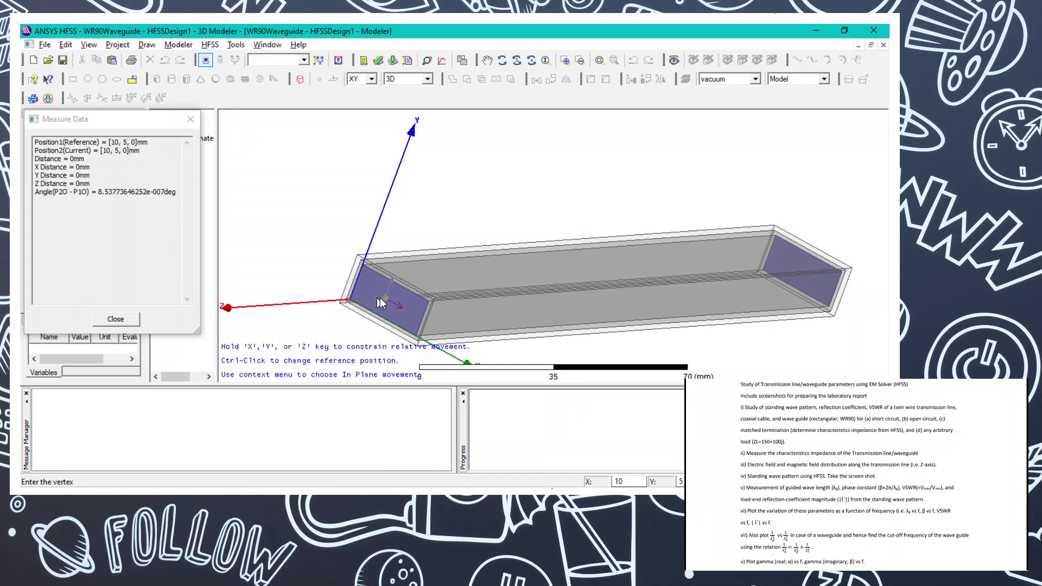
pyautogui.click(793, 265)
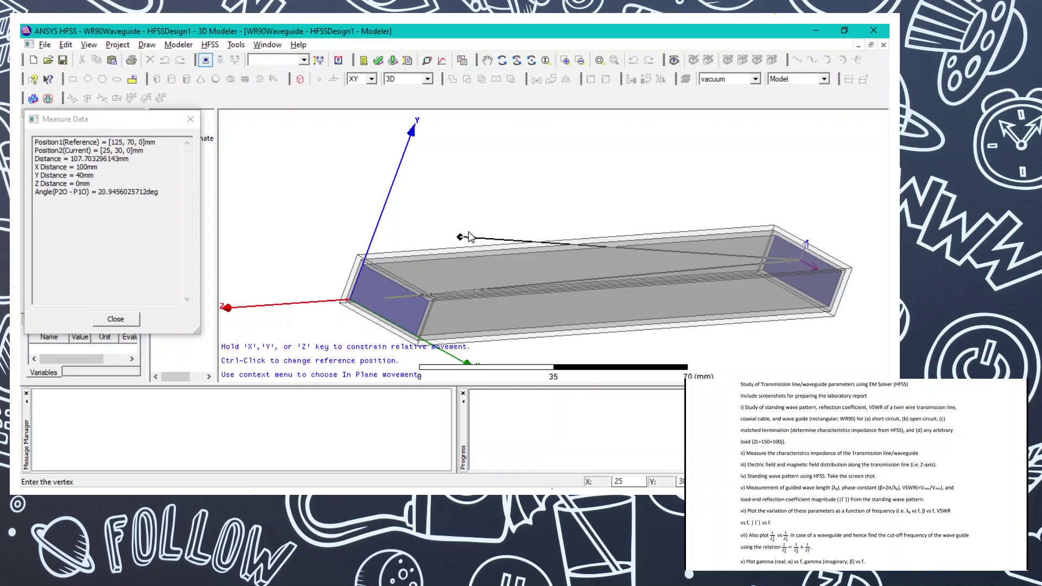
pyautogui.press('Return')
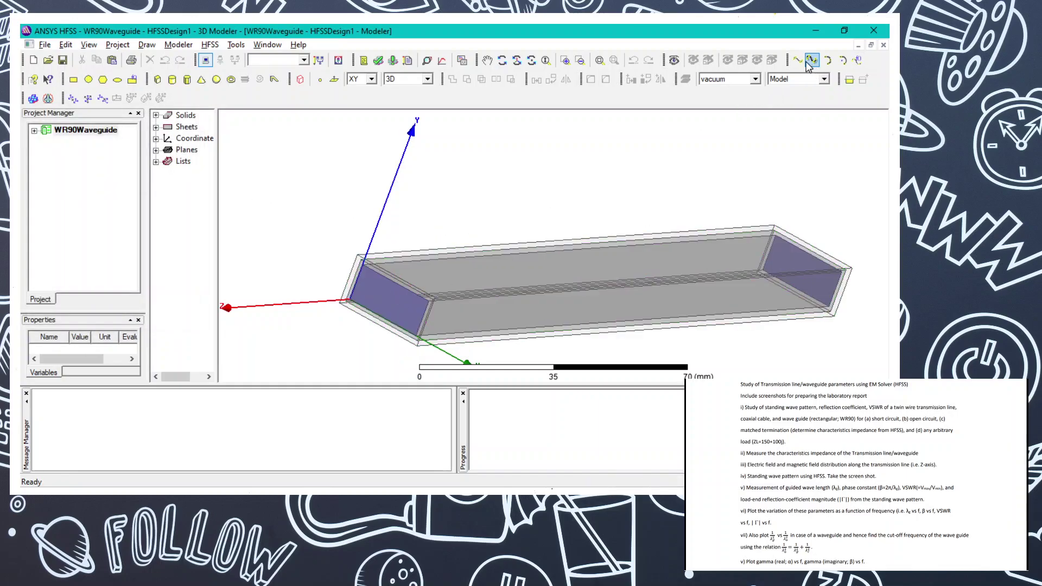
# - Draw a straight line from the middle of the near port face to the middle of the far port face
pyautogui.click(796, 61)
pyautogui.click(388, 297)
pyautogui.click(800, 259)
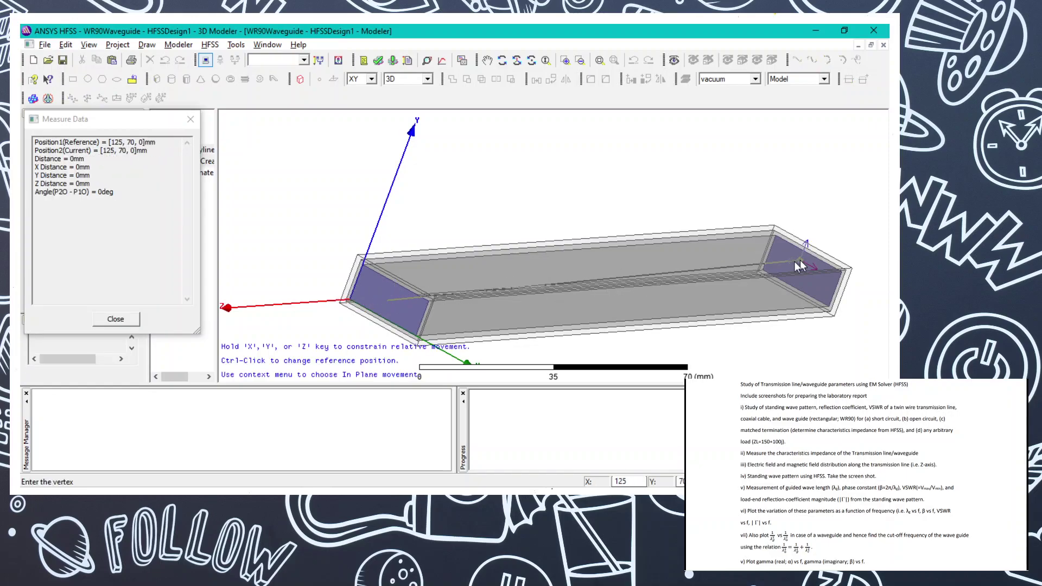
pyautogui.press('Return')
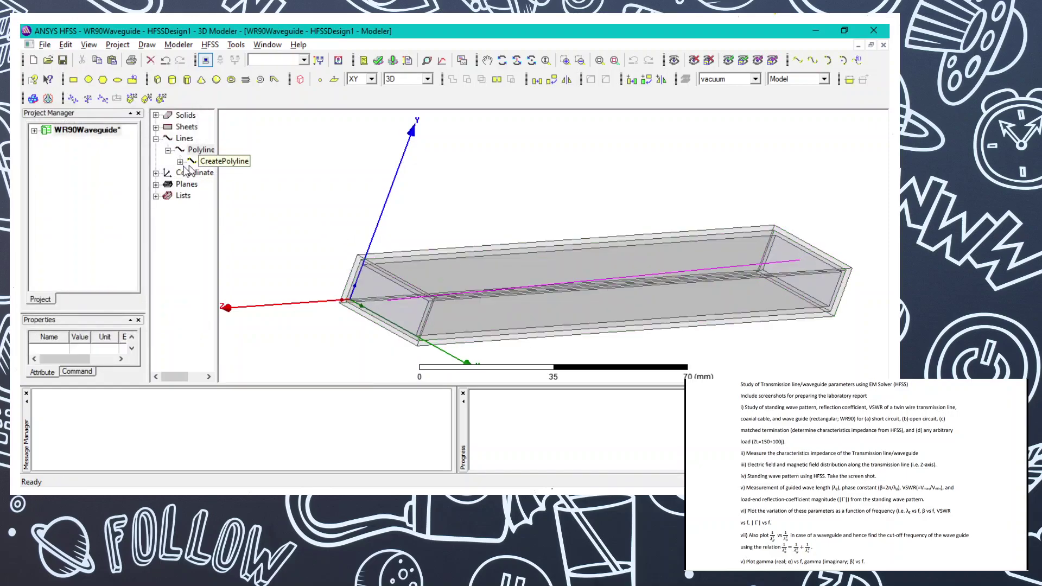
# - Set the new line segment's Point1 to width/2, height/2, 0mm
pyautogui.click(182, 163)
pyautogui.doubleClick(206, 174)
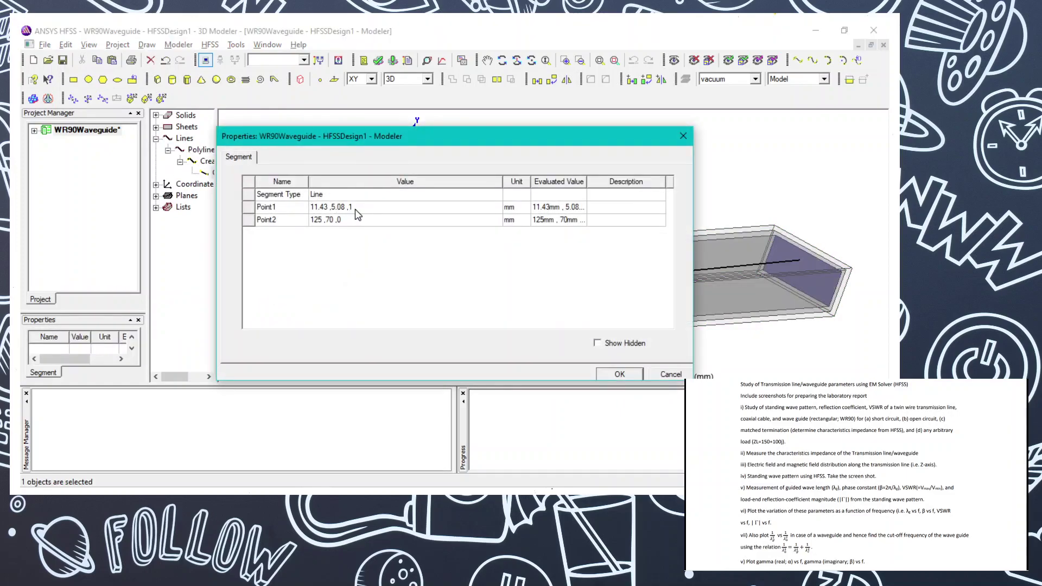
pyautogui.click(354, 209)
pyautogui.click(356, 209)
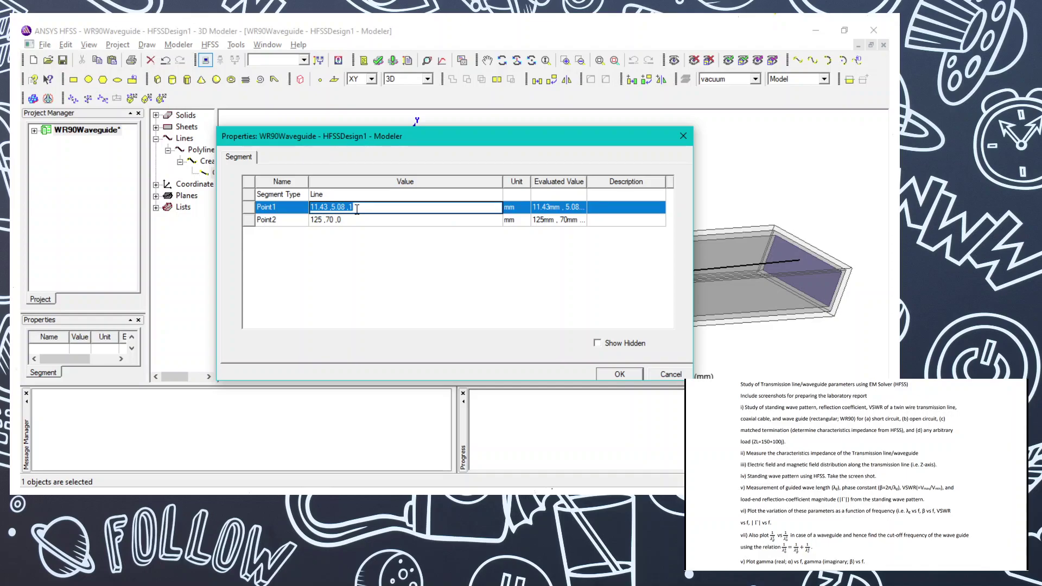
pyautogui.write('width/2, height,/2, 0')
pyautogui.press('Tab')
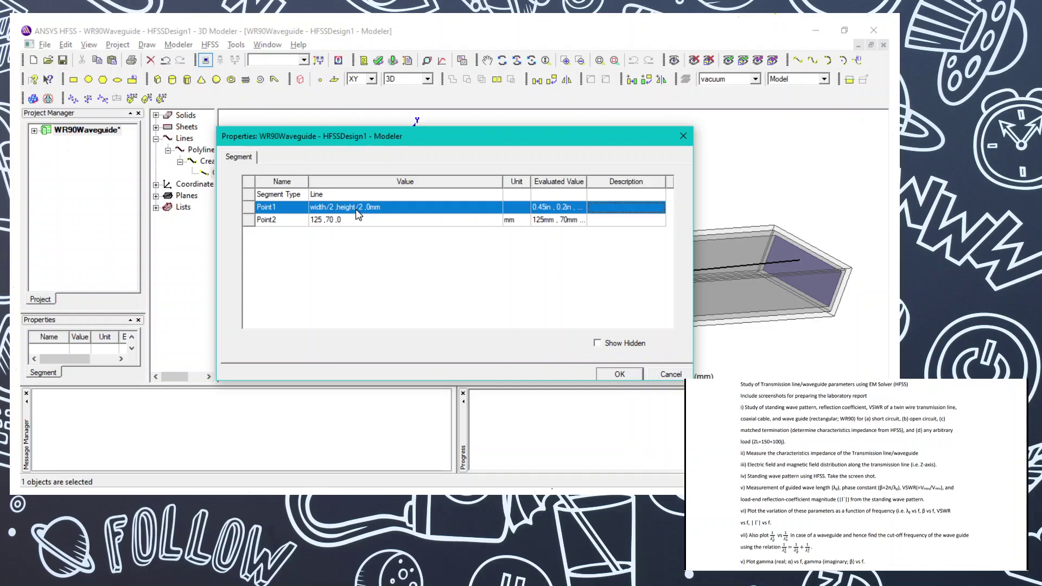
# - Set the line segment's Point2 to width/2, height/2, length and apply the segment properties
pyautogui.click(349, 219)
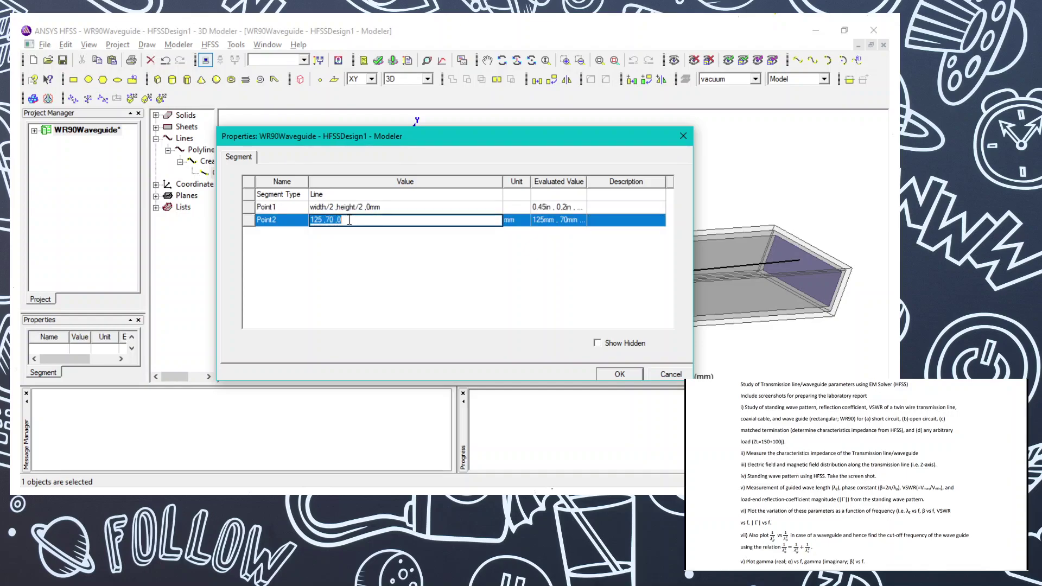
pyautogui.write('wid')
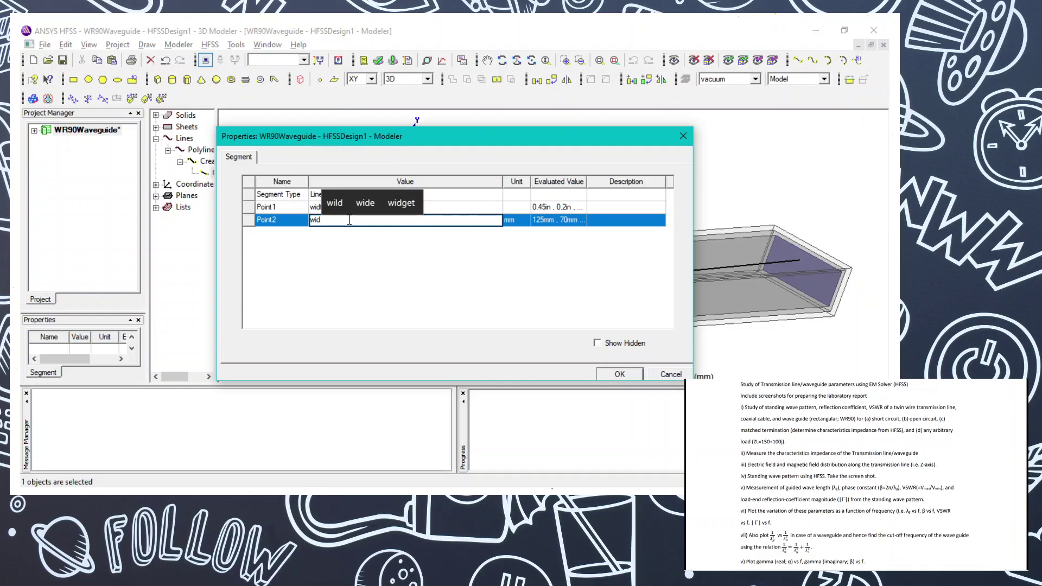
pyautogui.write('th/2,')
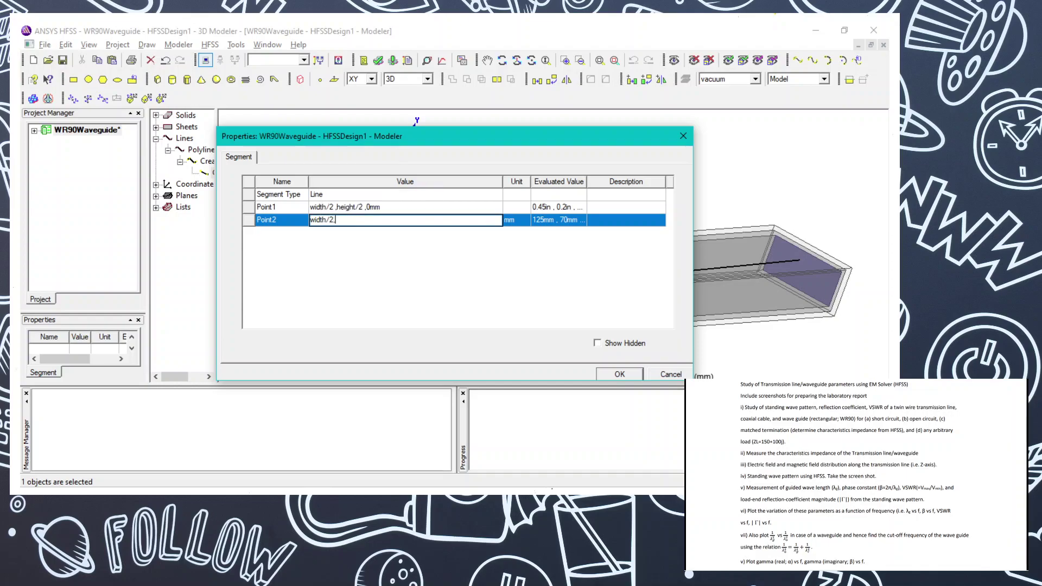
pyautogui.write(' height')
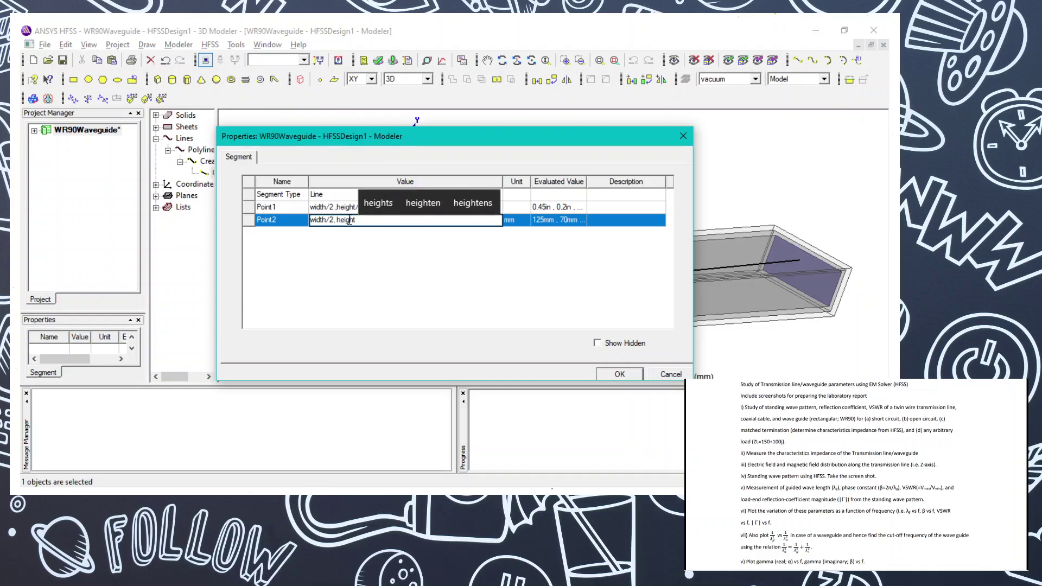
pyautogui.write('/2, ')
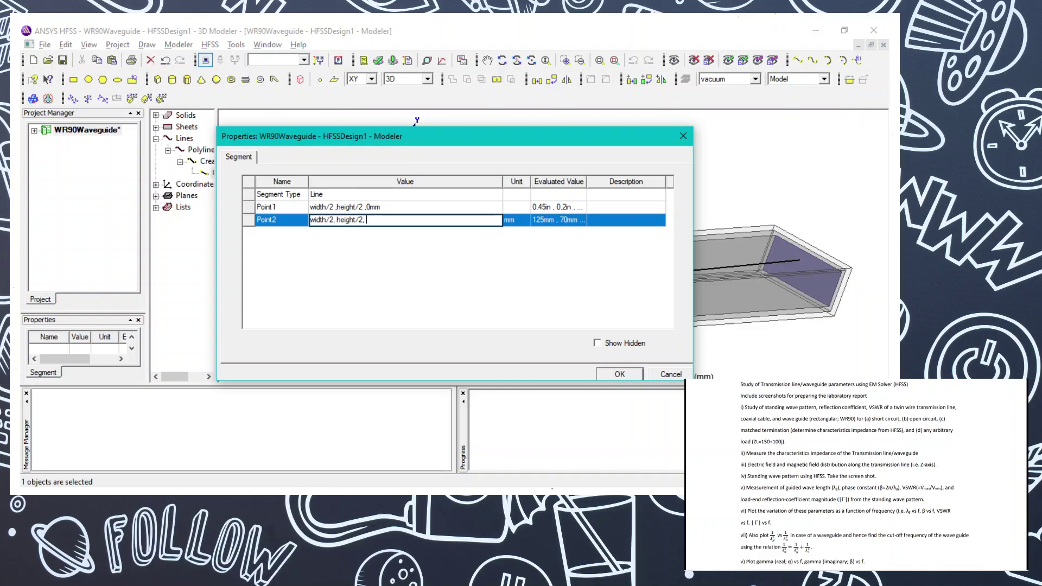
pyautogui.write('length')
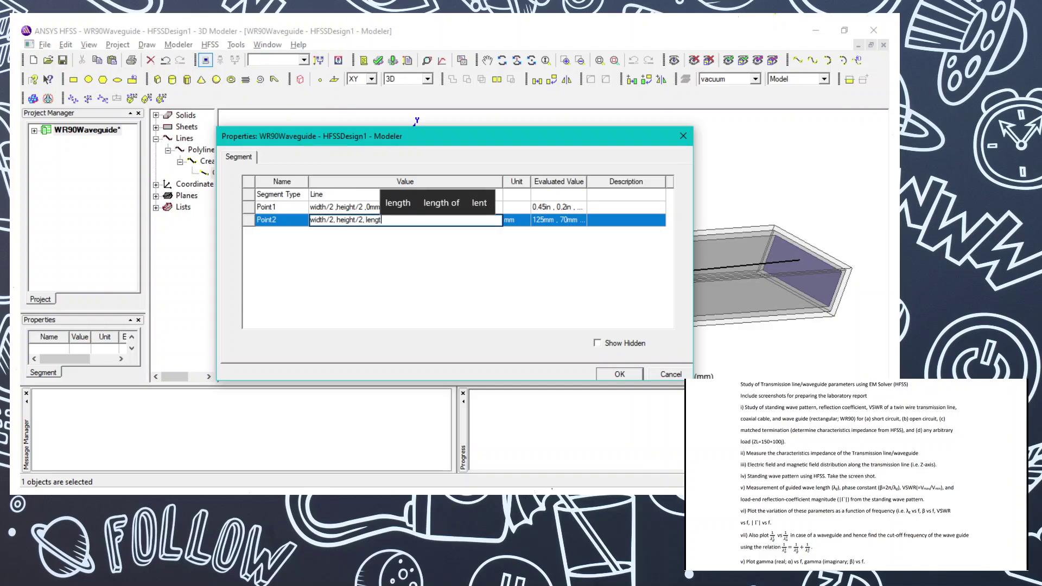
pyautogui.click(609, 375)
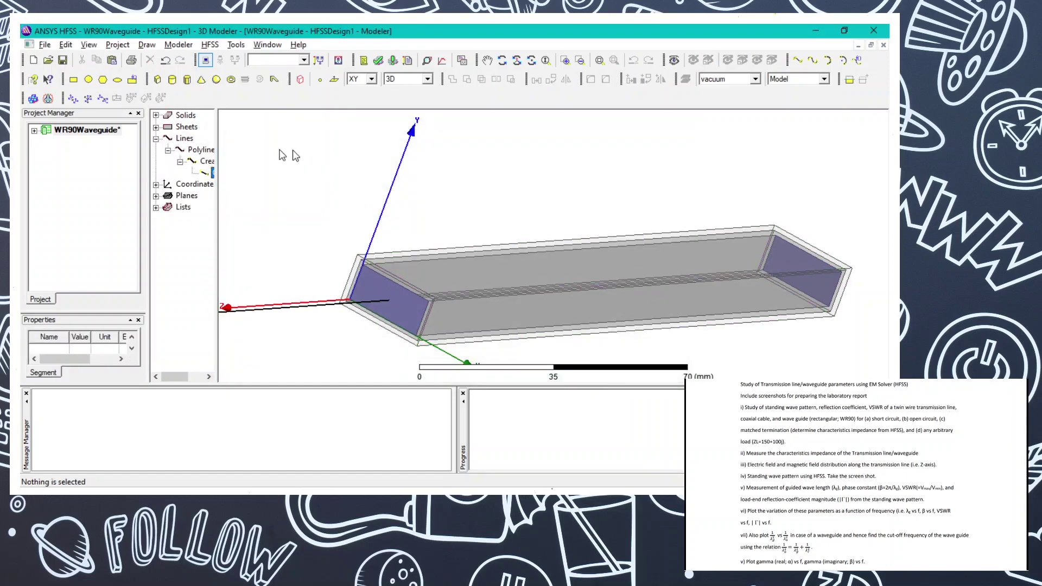
# - Change the line segment's Point2 to width/2, height/2, -length and collapse the Lines group in the model tree
pyautogui.doubleClick(211, 174)
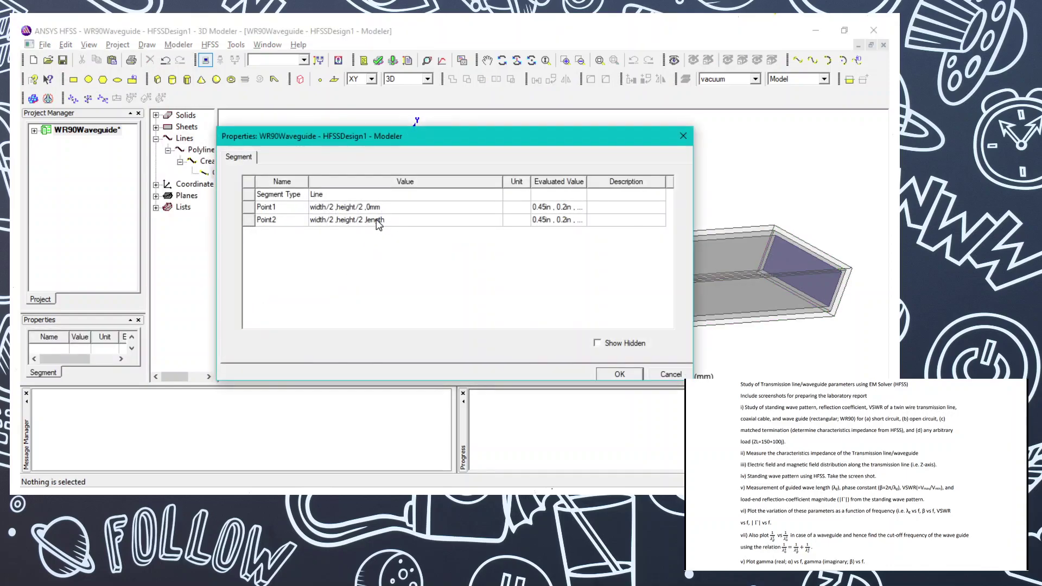
pyautogui.click(370, 221)
pyautogui.click(369, 220)
pyautogui.click(369, 222)
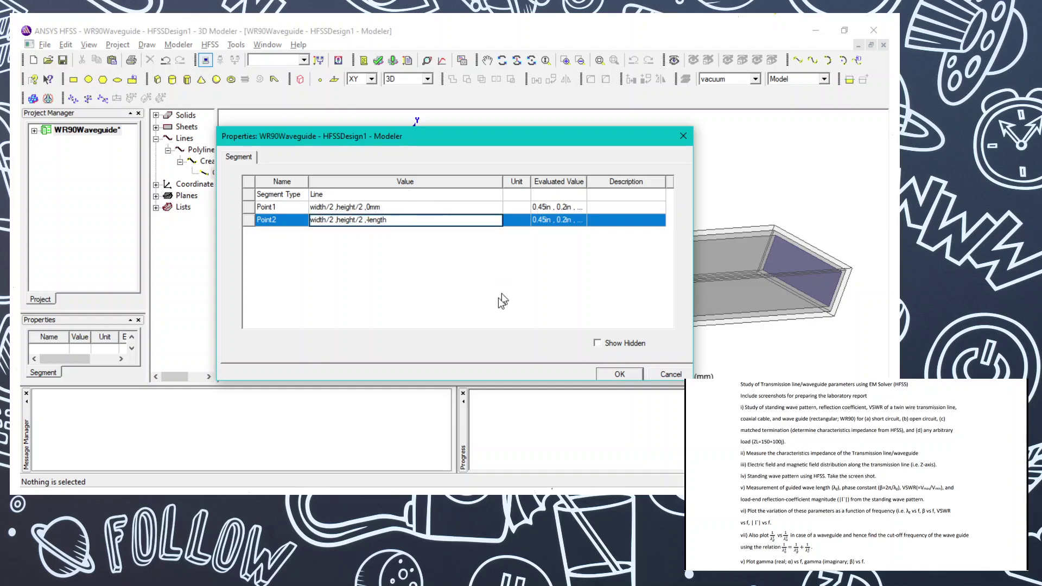
pyautogui.click(619, 374)
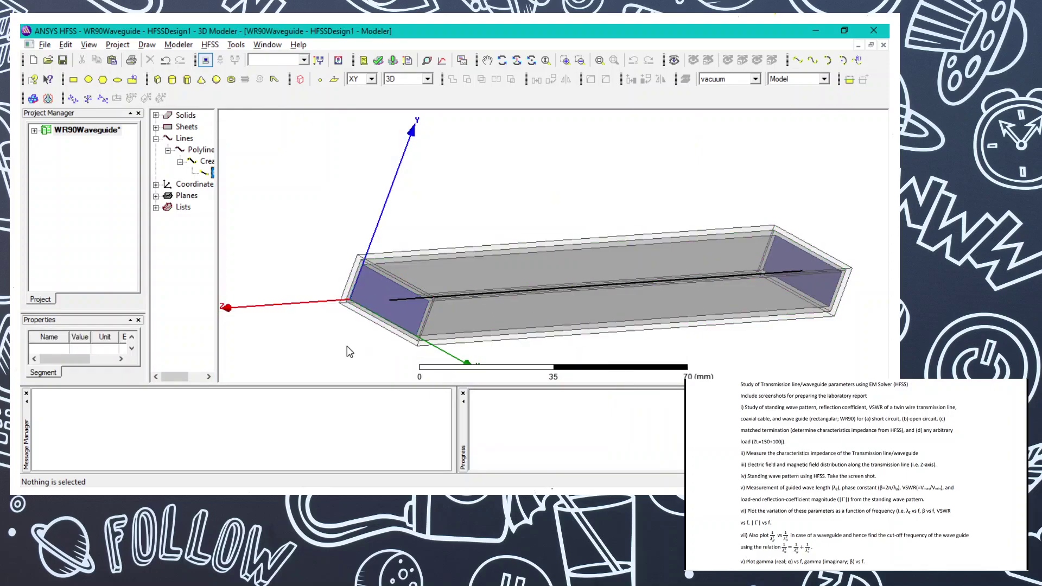
pyautogui.keyDown('alt'); pyautogui.moveTo(414, 355); pyautogui.dragTo(388, 349); pyautogui.keyUp('alt')
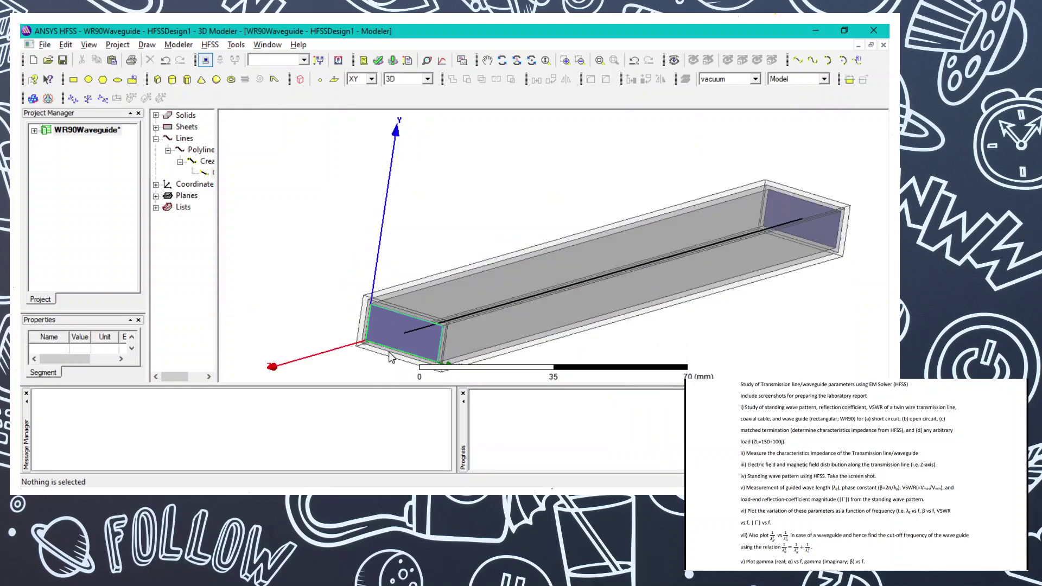
pyautogui.keyDown('alt'); pyautogui.moveTo(337, 295); pyautogui.dragTo(361, 299); pyautogui.keyUp('alt')
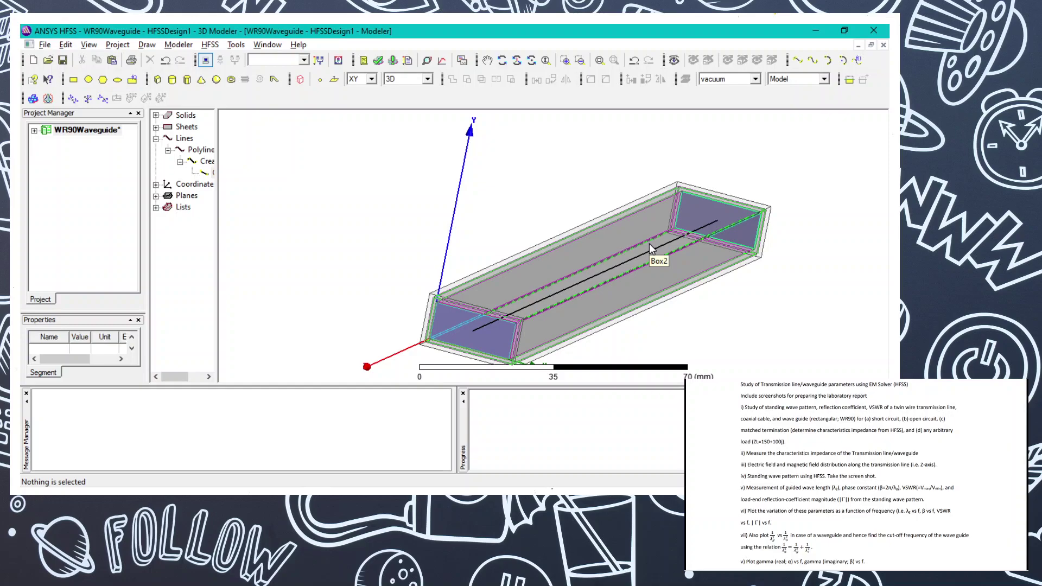
pyautogui.click(156, 139)
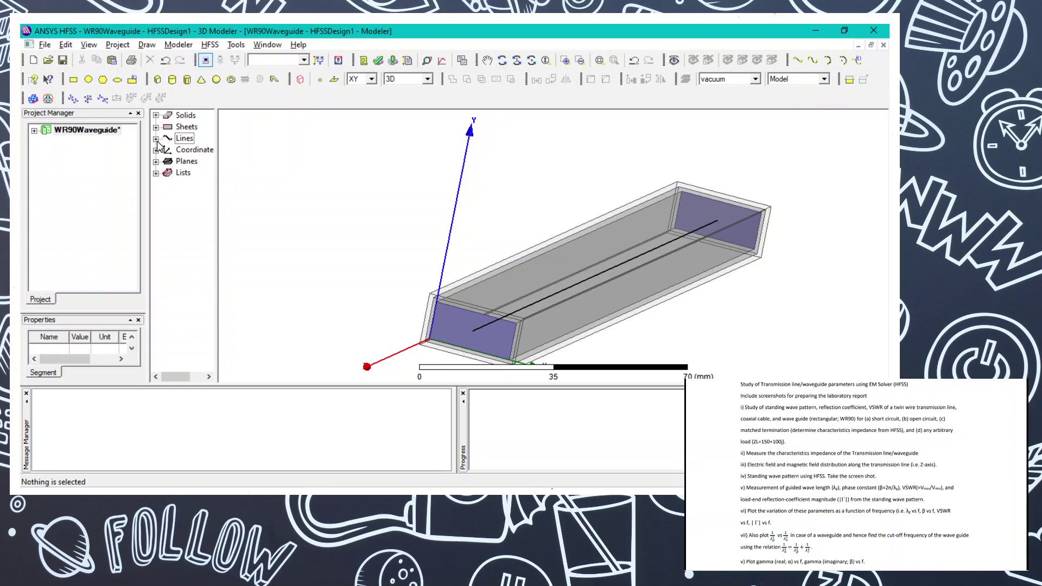
# - Switch to the reference document and examine its waveguide variables, S-parameter and port impedance table, solution setup and frequency sweep settings
pyautogui.hotkey('alt', 'Tab')
pyautogui.hotkey('alt', 'Tab')
pyautogui.hotkey('alt', 'Tab')
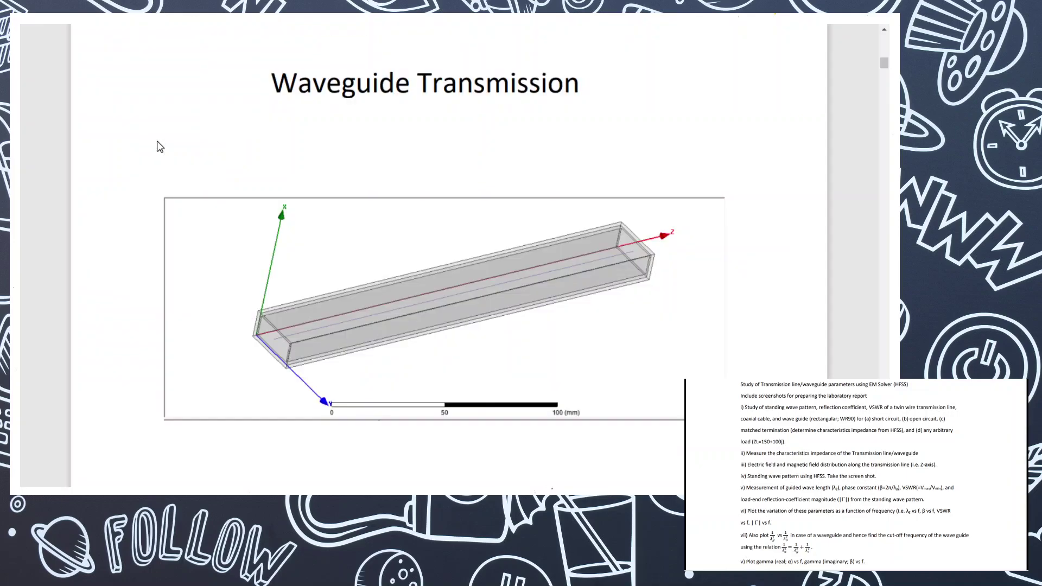
pyautogui.scroll(-10, 159, 146)
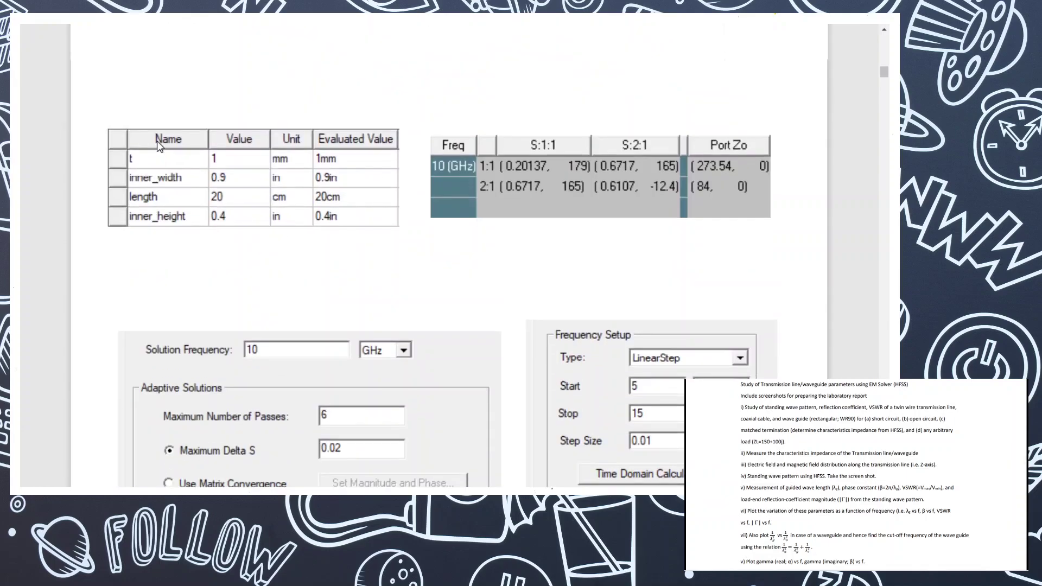
pyautogui.scroll(1, 159, 145)
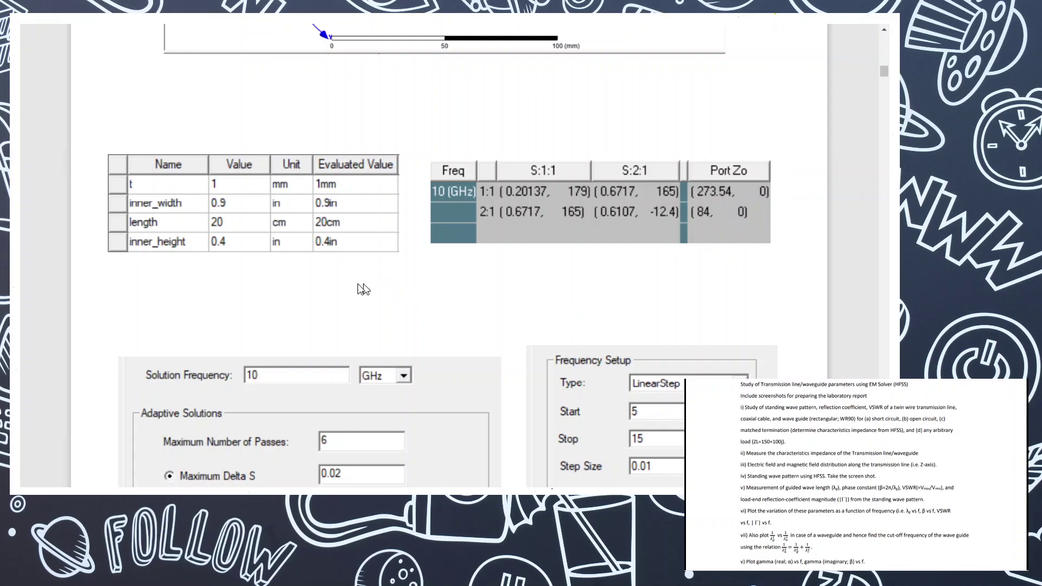
pyautogui.scroll(-3, 250, 291)
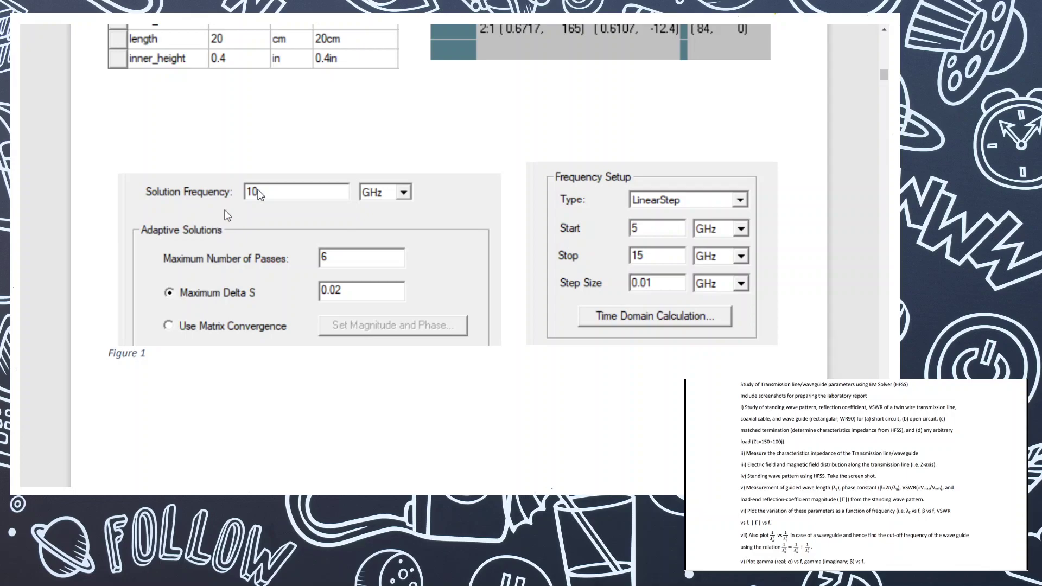
# - Return to HFSS and review the general solution settings and available commands of Setup1 in HFSSDesign1's analysis
pyautogui.hotkey('alt', 'Tab')
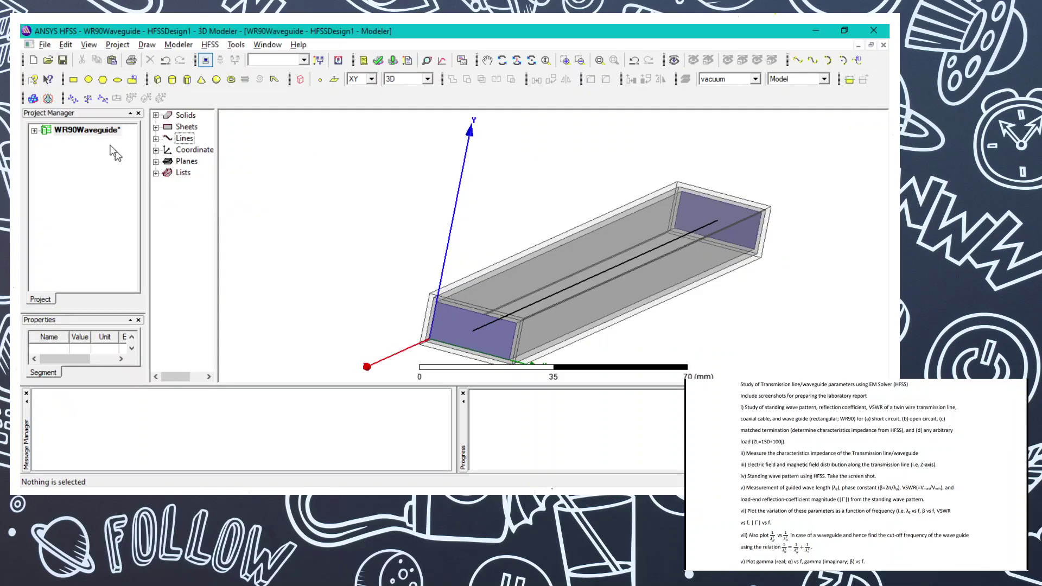
pyautogui.click(34, 131)
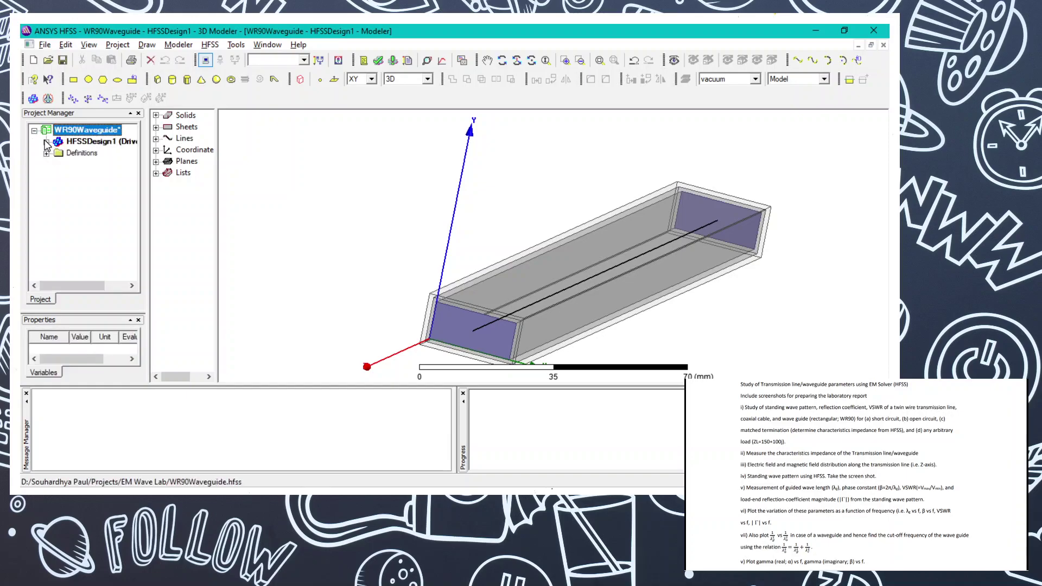
pyautogui.click(47, 142)
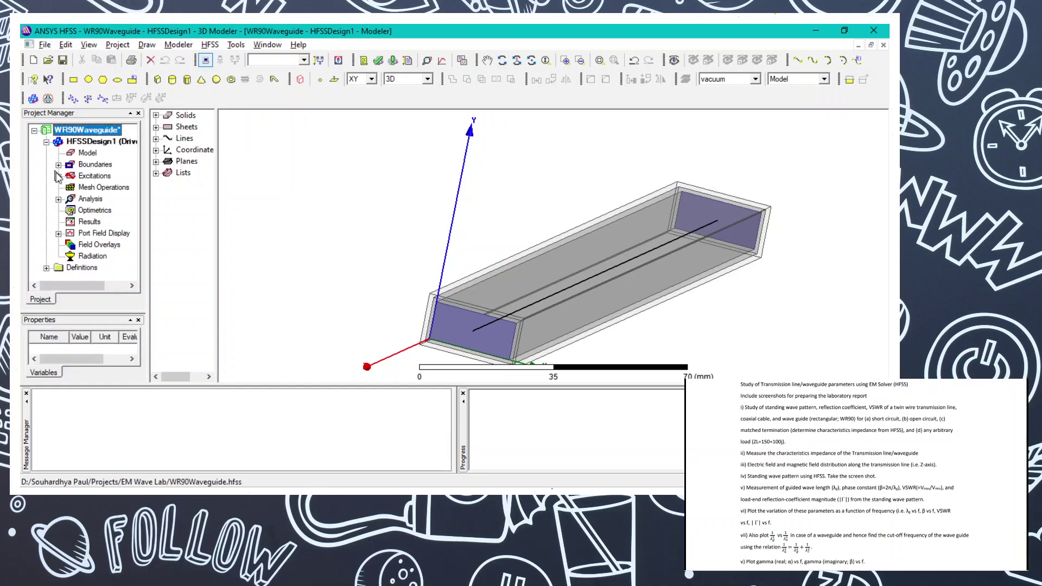
pyautogui.click(58, 199)
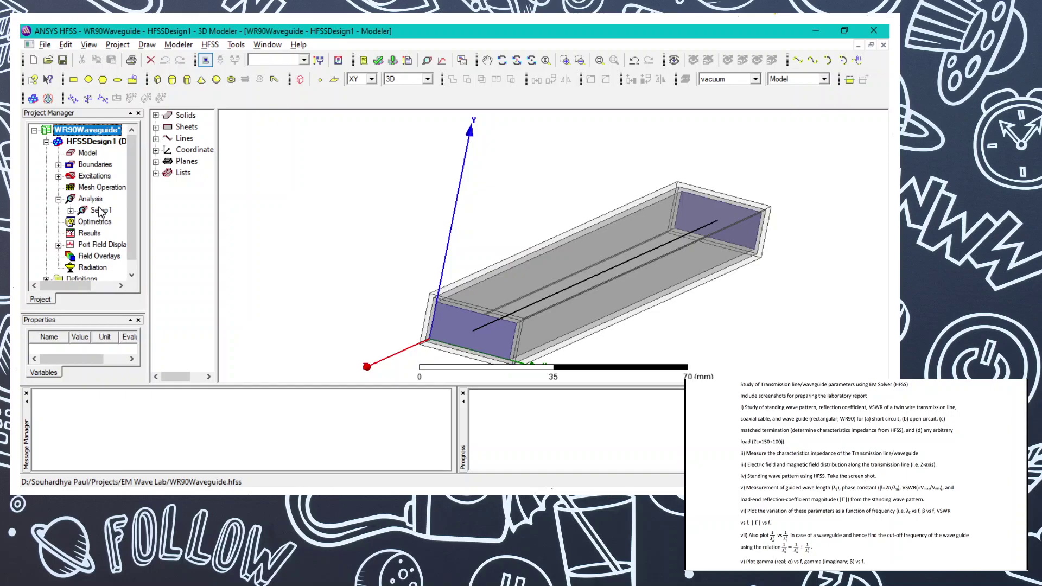
pyautogui.doubleClick(99, 210)
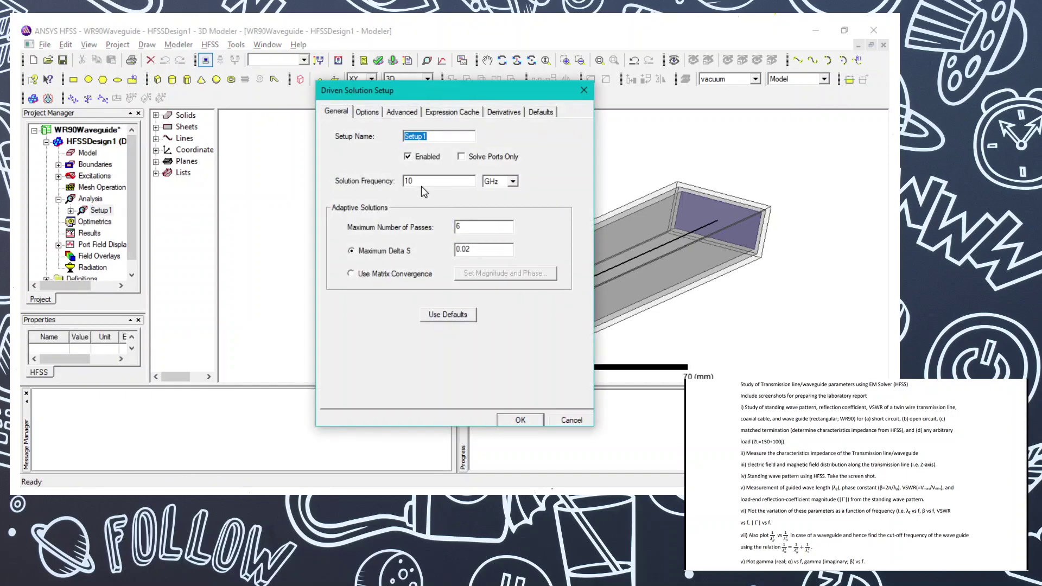
pyautogui.click(579, 420)
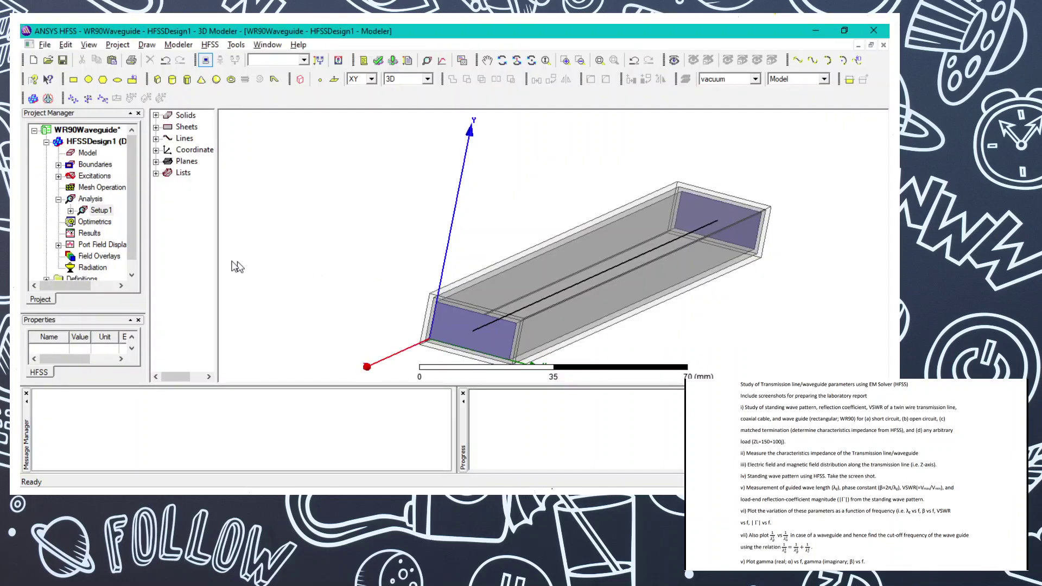
pyautogui.rightClick(99, 213)
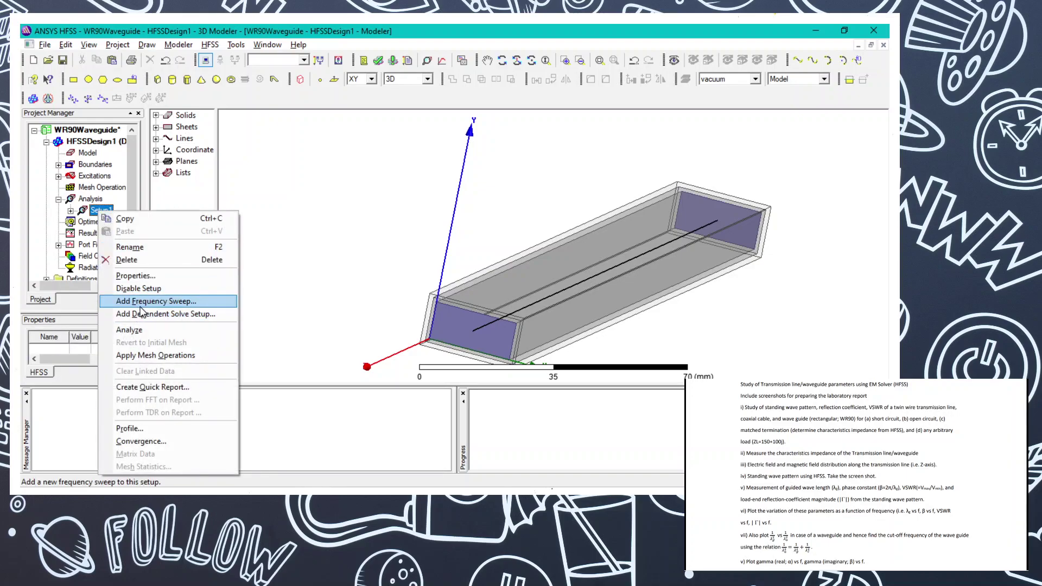
pyautogui.click(291, 211)
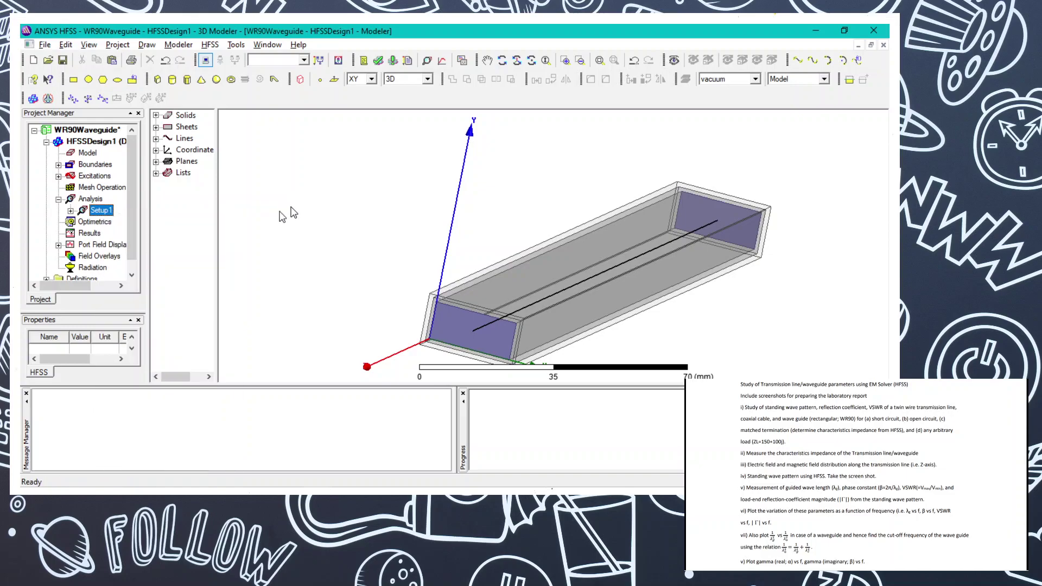
# - Review the frequency sweep settings under Setup1 in HFSSDesign1's analysis and close them unaltered
pyautogui.click(70, 211)
pyautogui.doubleClick(112, 222)
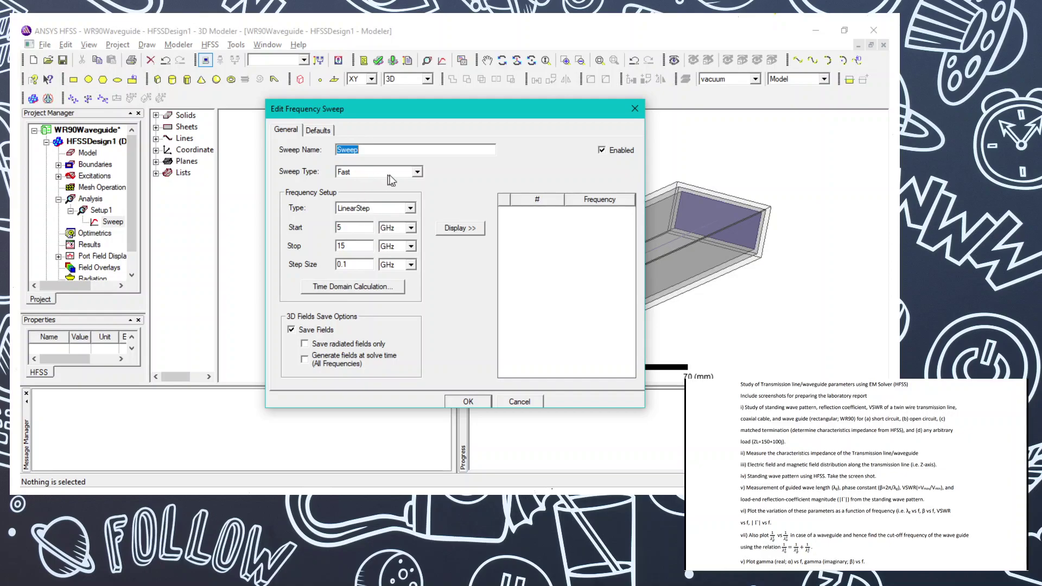
pyautogui.click(466, 396)
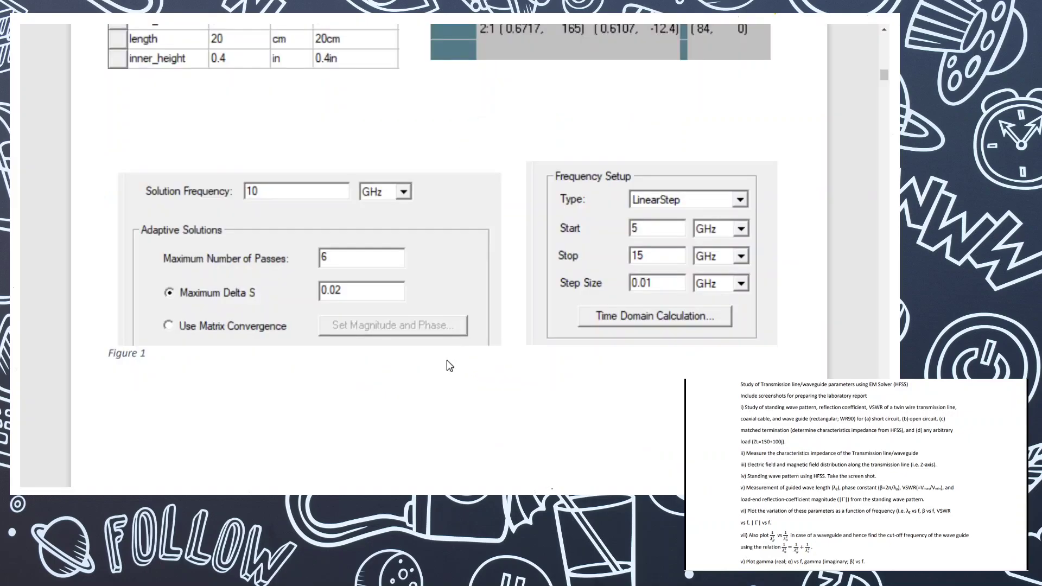
# - Examine the short-circuit waveguide section with its lumped port settings in the reference document and return to HFSS
pyautogui.scroll(-10, 447, 360)
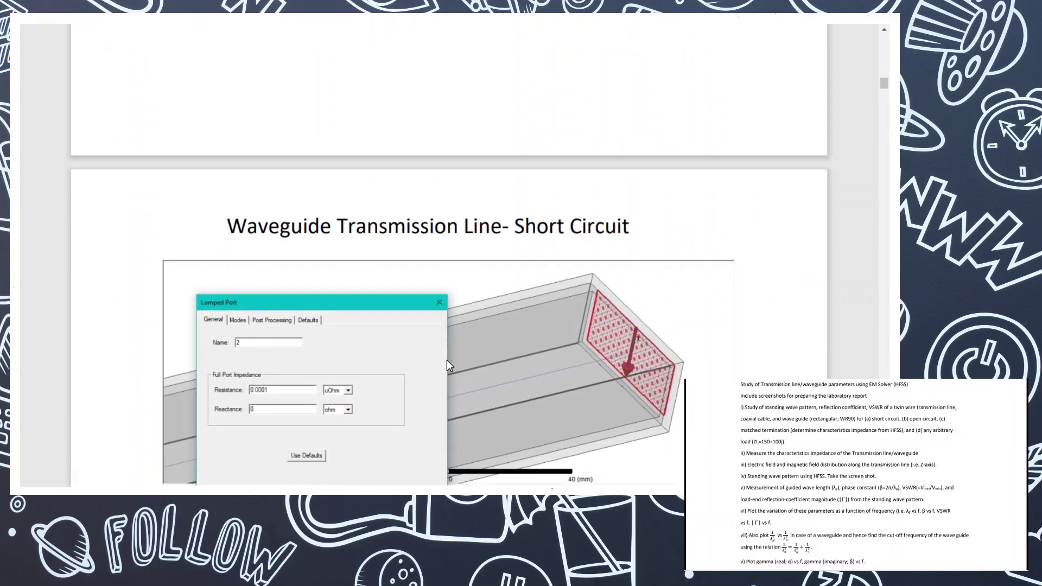
pyautogui.scroll(-2, 447, 361)
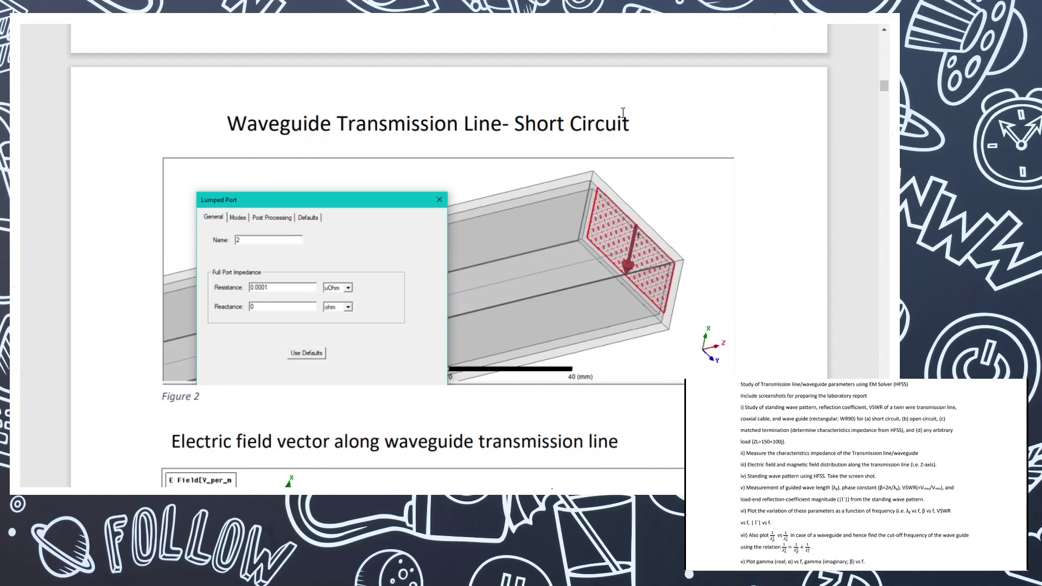
pyautogui.hotkey('alt', 'Tab')
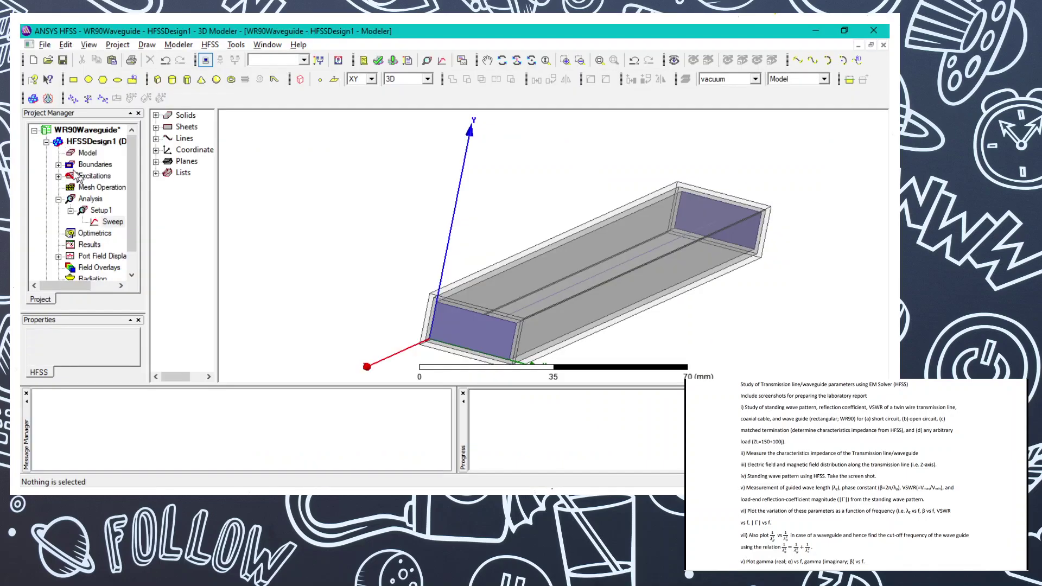
# - Set the full port impedance of lumped port 2 to 0.0001 uOhm resistance and 0 ohm reactance, matching the reference short circuit
pyautogui.click(58, 177)
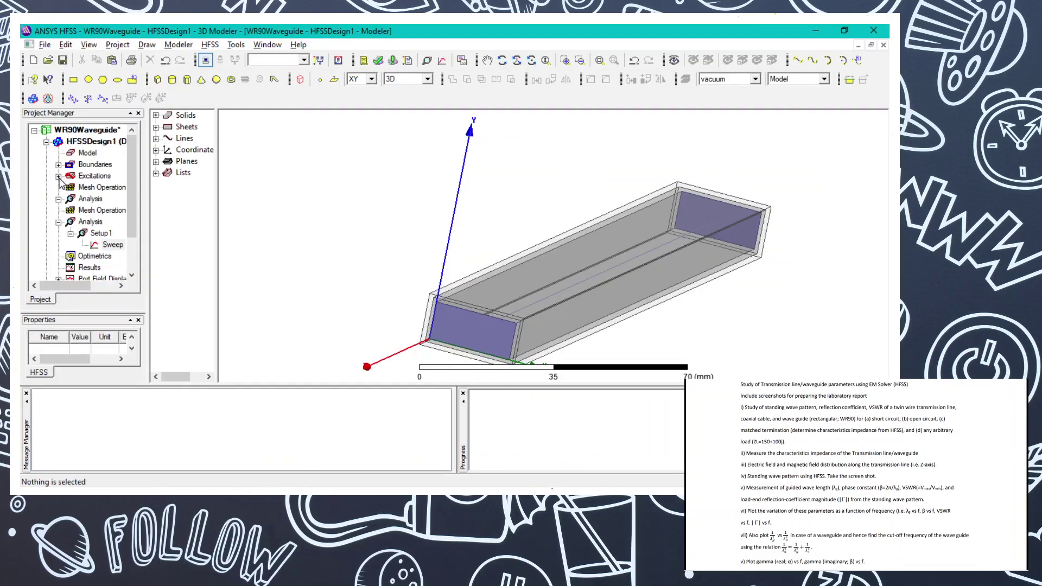
pyautogui.click(92, 199)
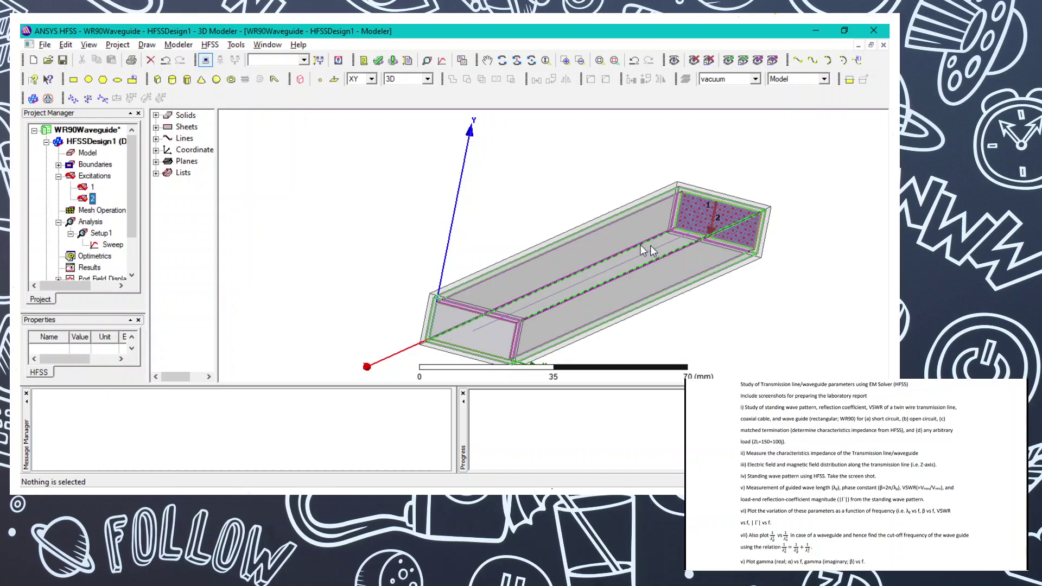
pyautogui.doubleClick(93, 198)
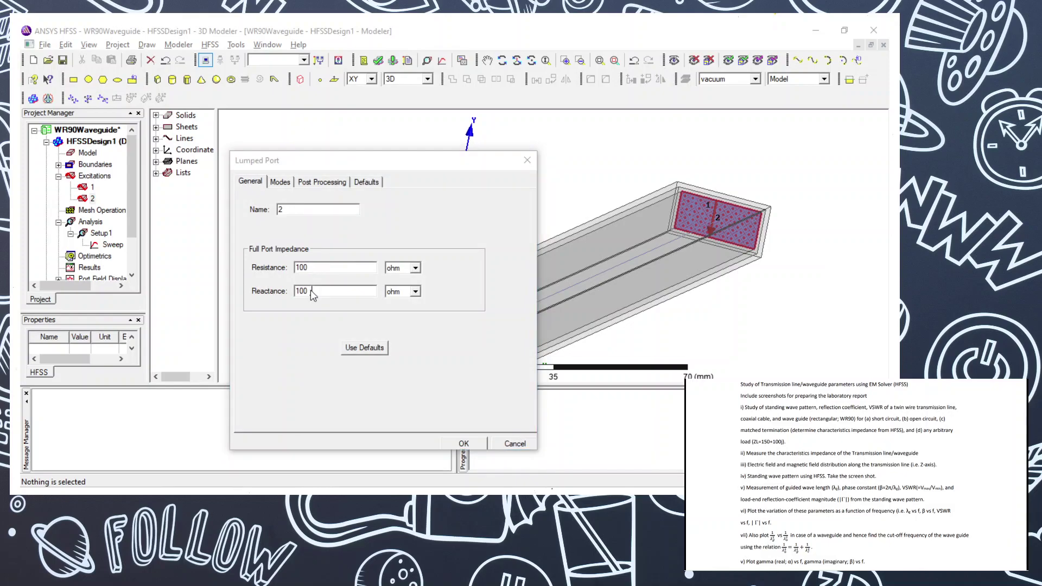
pyautogui.hotkey('alt', 'Tab')
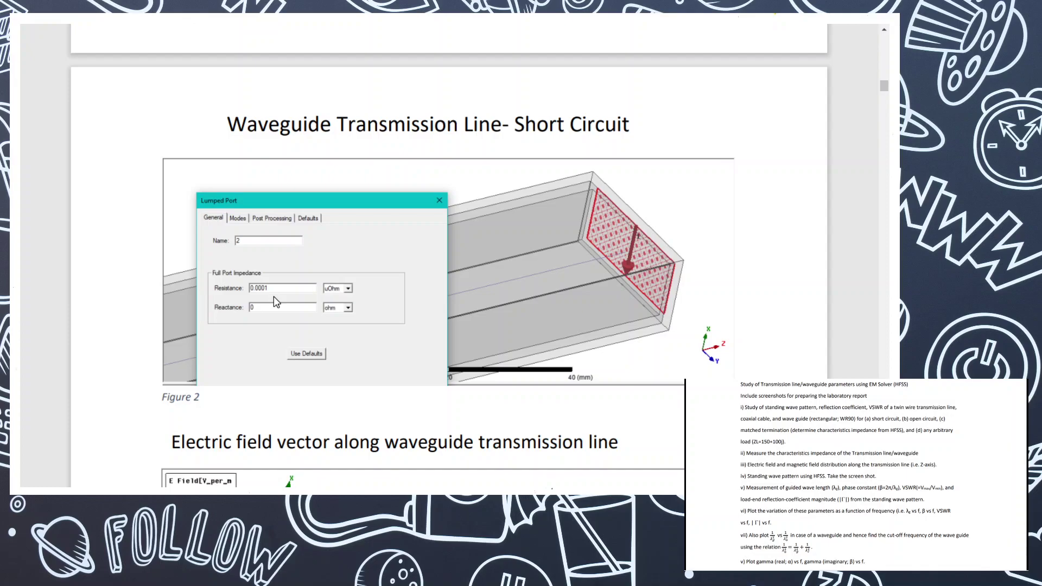
pyautogui.hotkey('alt', 'Tab')
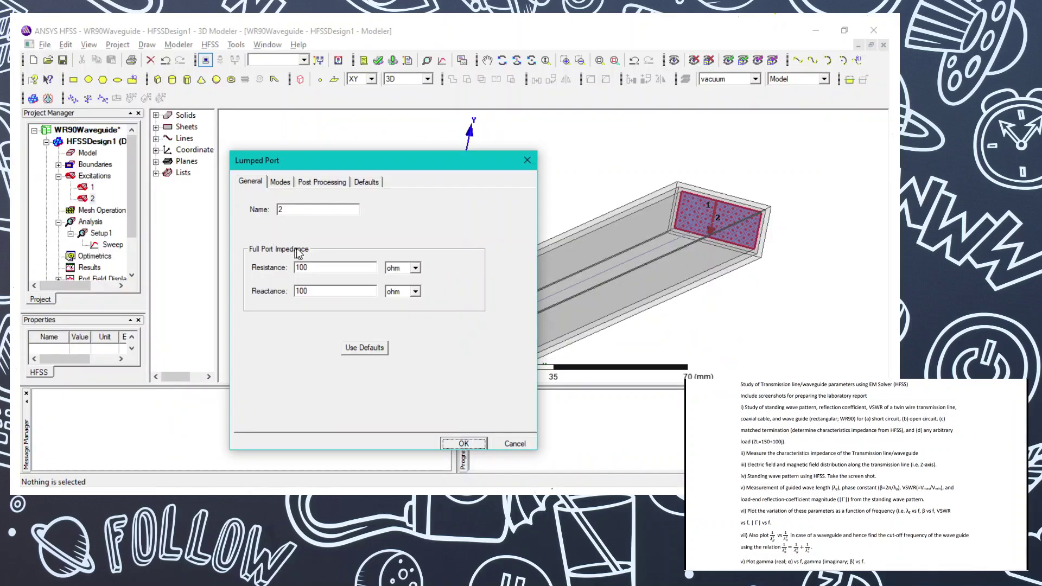
pyautogui.doubleClick(320, 267)
pyautogui.write('0.0001')
pyautogui.doubleClick(325, 291)
pyautogui.write('0')
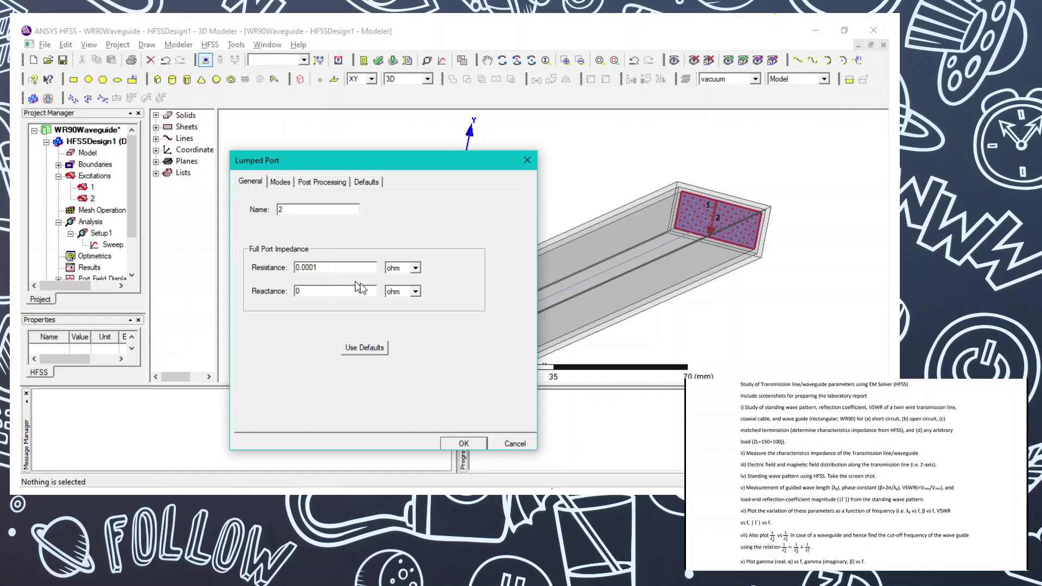
pyautogui.click(415, 269)
pyautogui.click(397, 287)
pyautogui.click(445, 446)
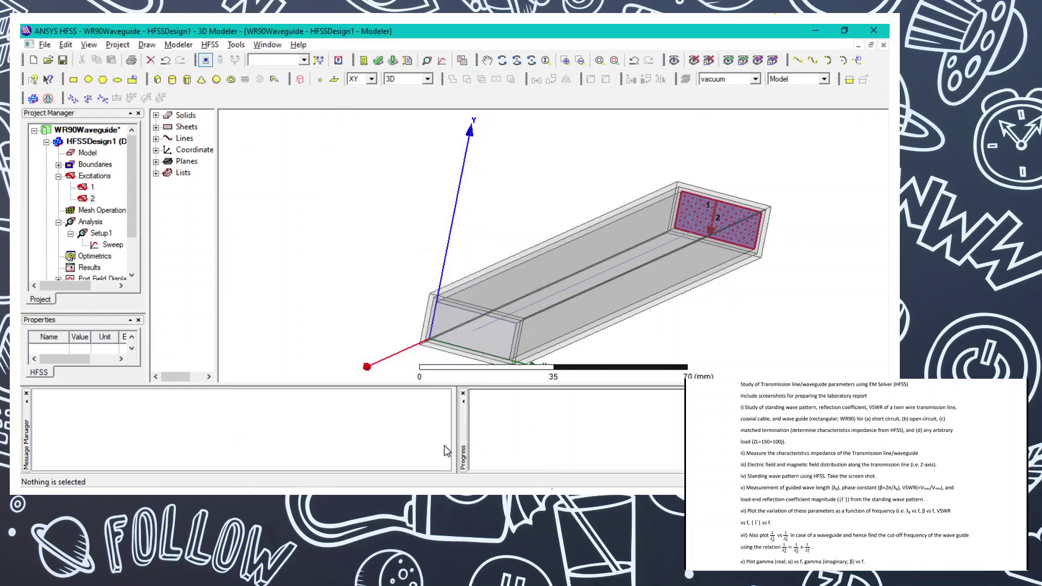
# - Recheck lumped port 2's impedance settings and examine the electric field vector figure in the reference document
pyautogui.doubleClick(91, 197)
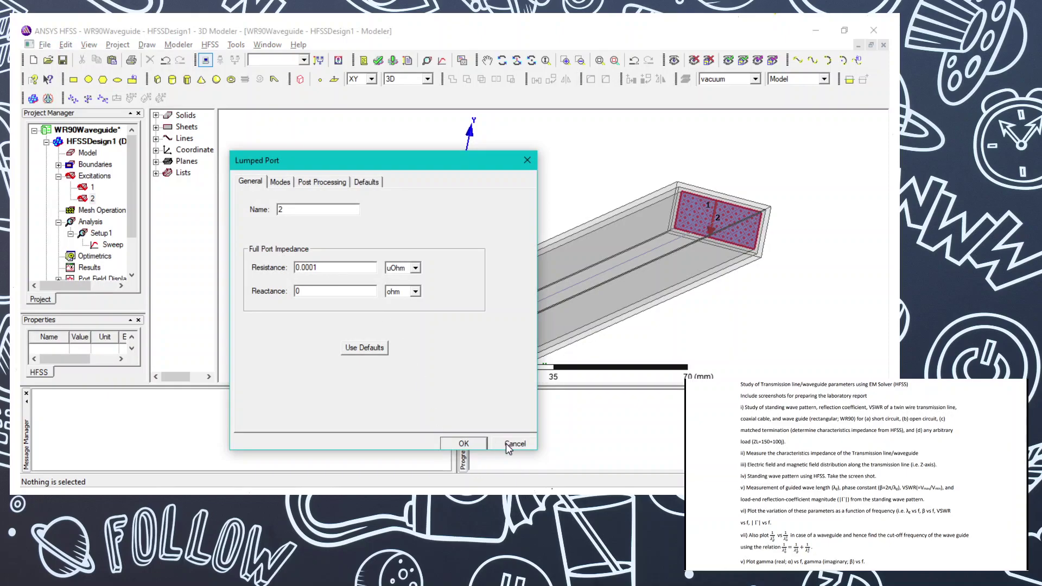
pyautogui.click(513, 444)
pyautogui.hotkey('alt', 'Tab')
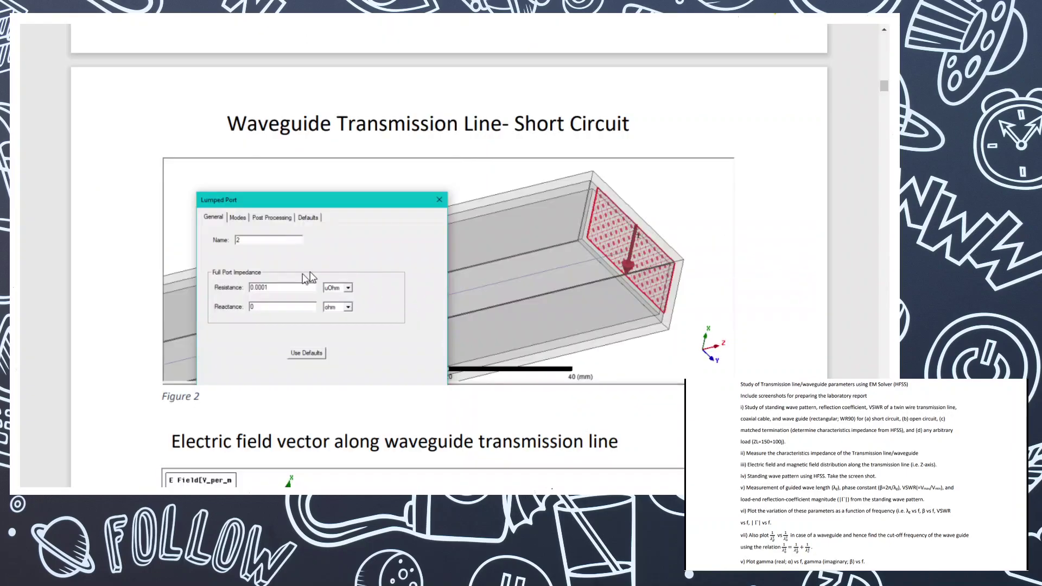
pyautogui.scroll(-5, 267, 285)
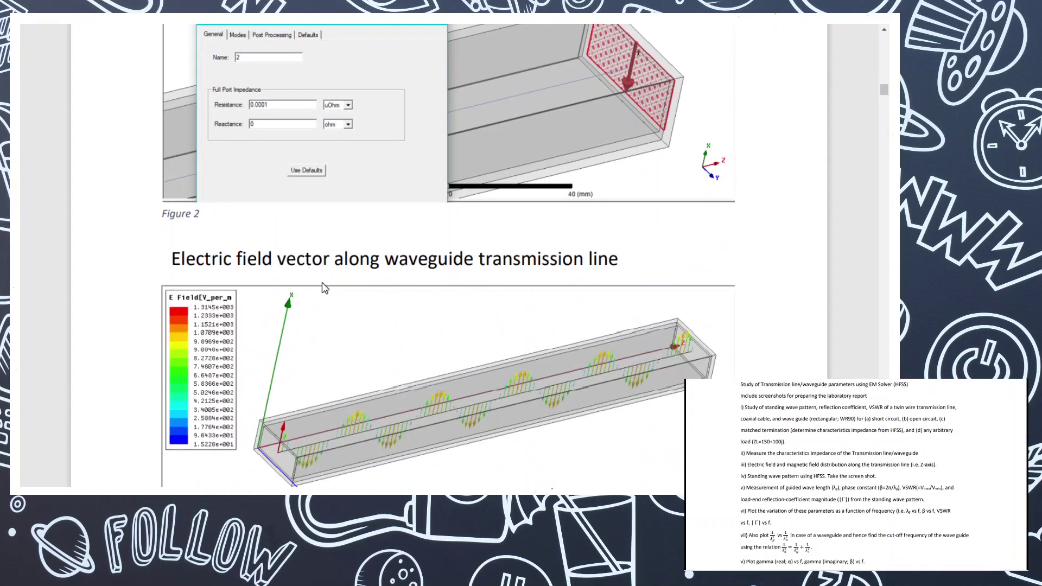
pyautogui.scroll(-7, 322, 286)
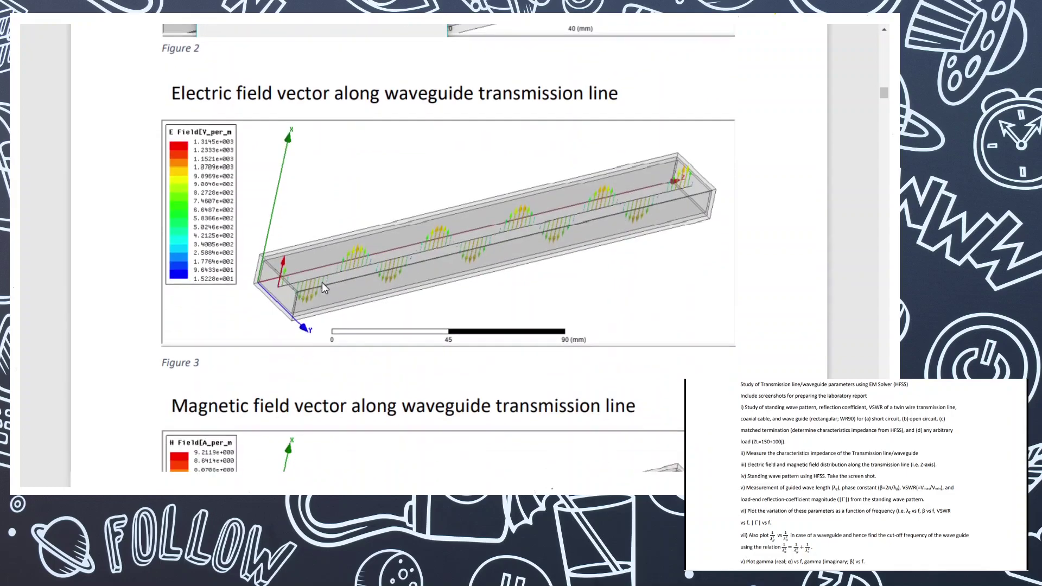
pyautogui.scroll(3, 322, 287)
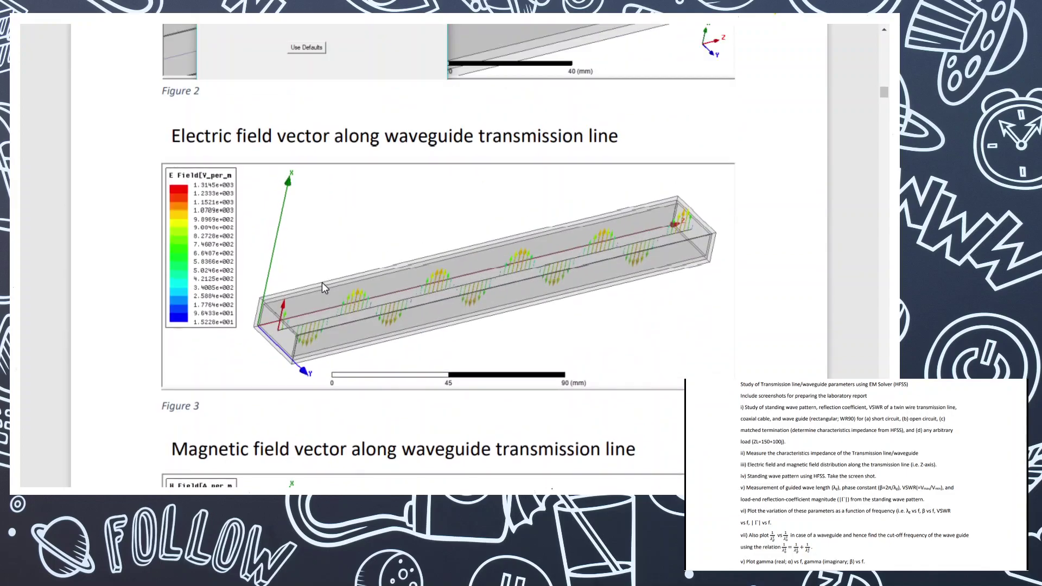
pyautogui.hotkey('alt', 'Tab')
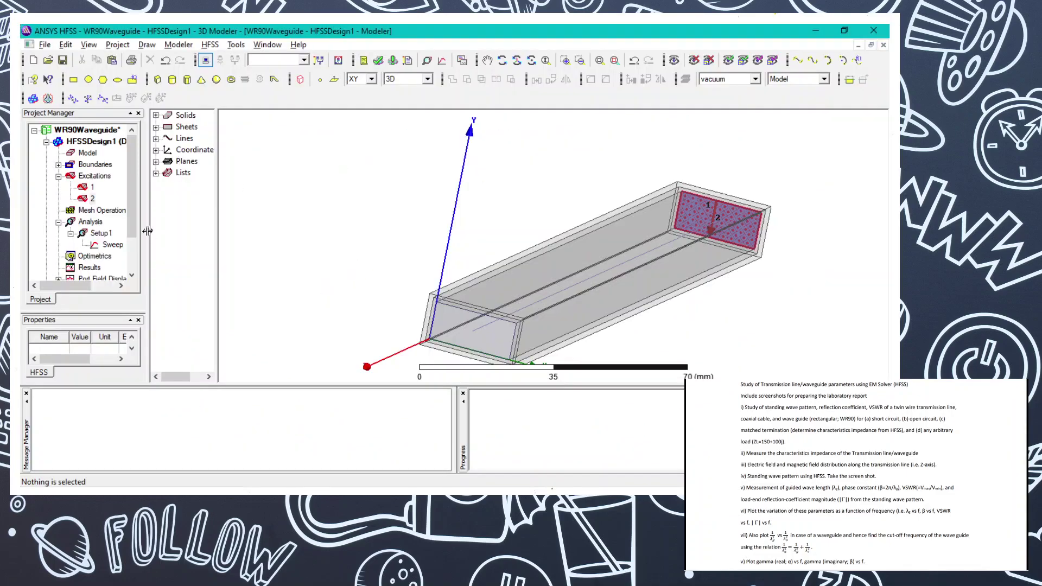
# - Run a validation check on HFSSDesign1 and start the simulation of all its analysis setups
pyautogui.click(58, 222)
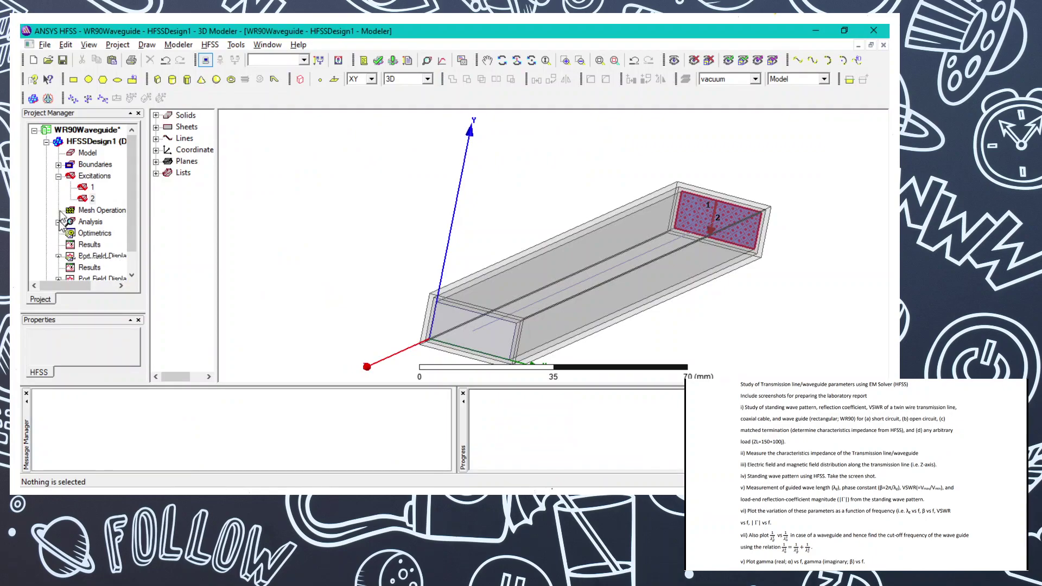
pyautogui.click(58, 176)
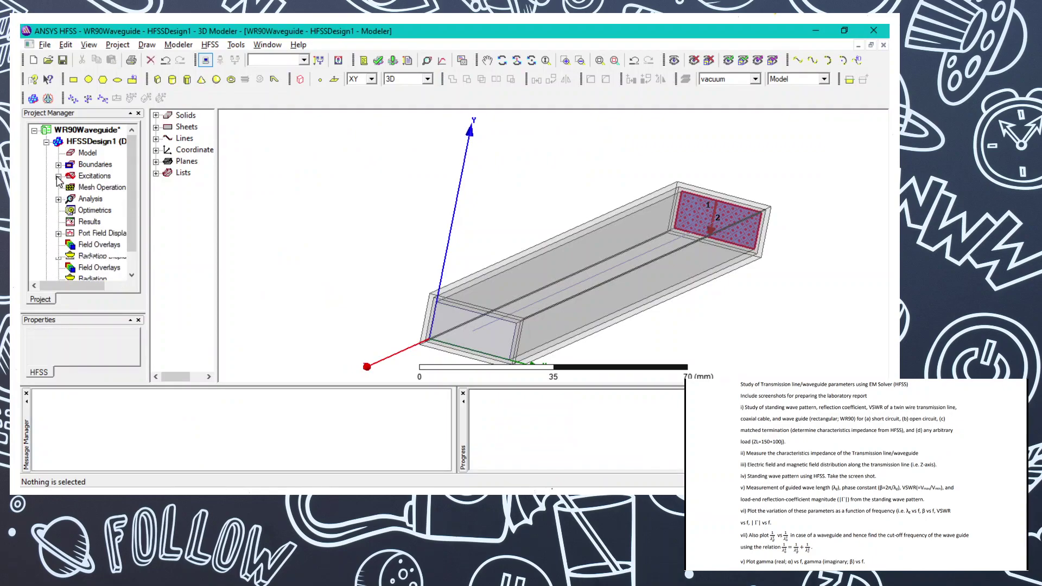
pyautogui.click(379, 61)
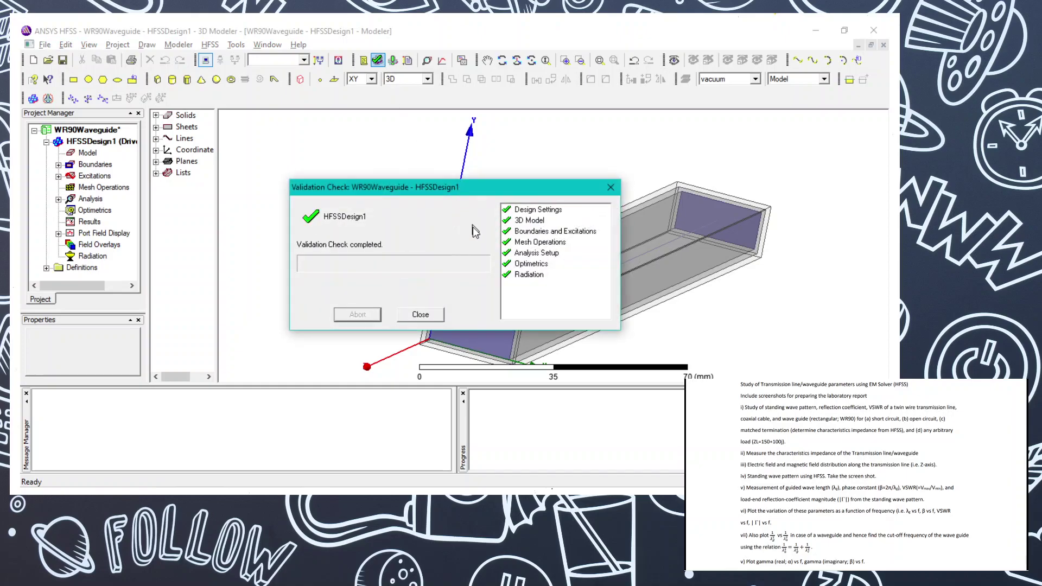
pyautogui.click(434, 310)
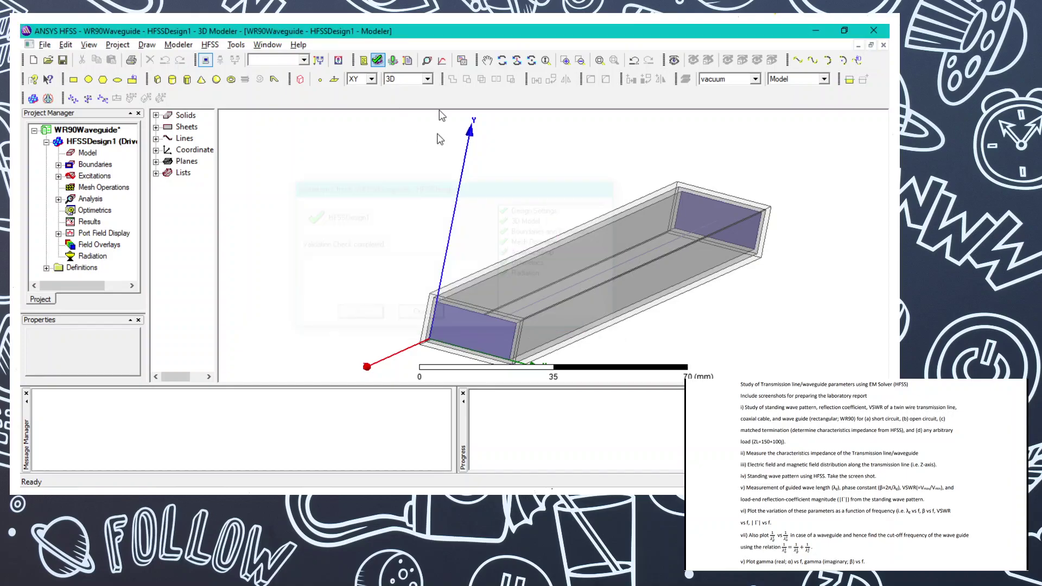
pyautogui.click(392, 60)
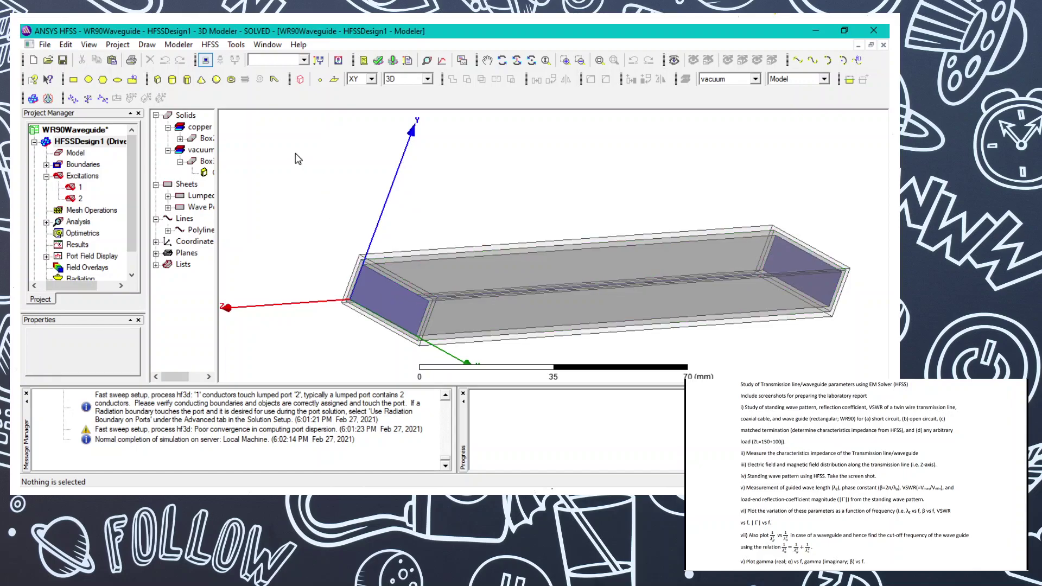
# - Review the CreateBox position and size properties of the vacuum box Box3
pyautogui.click(157, 220)
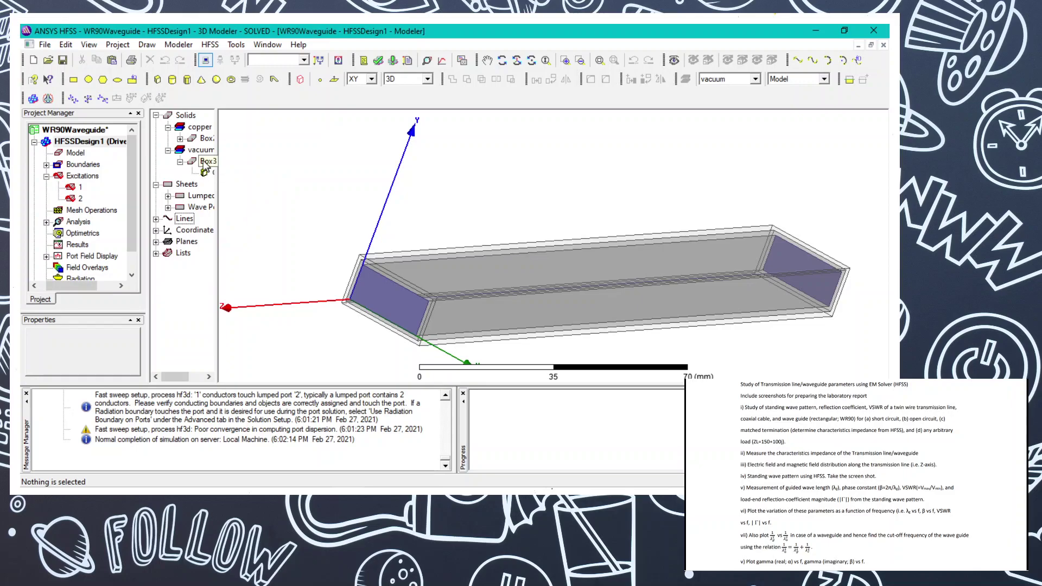
pyautogui.moveTo(218, 179); pyautogui.dragTo(232, 181)
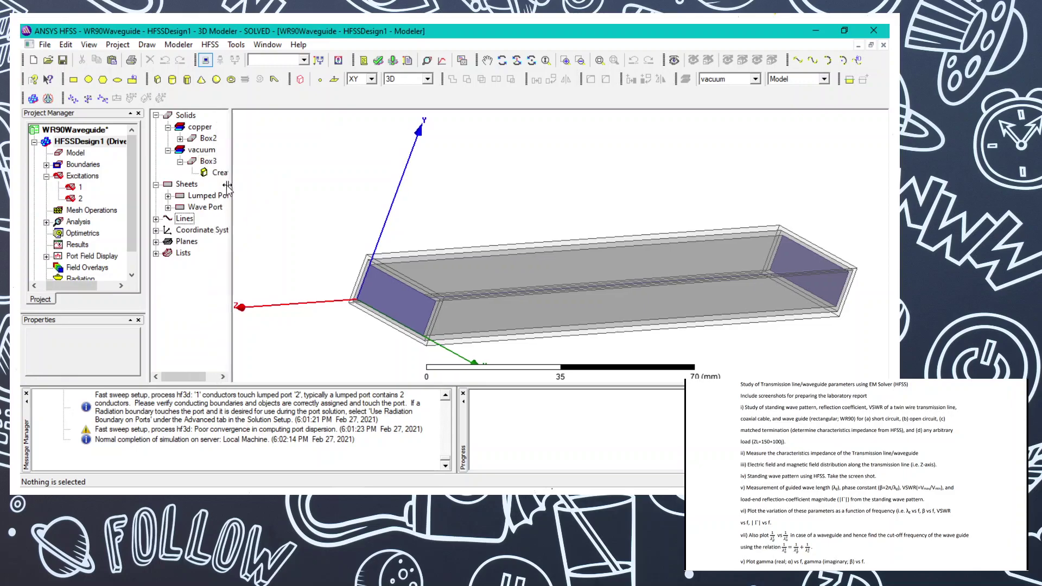
pyautogui.doubleClick(219, 172)
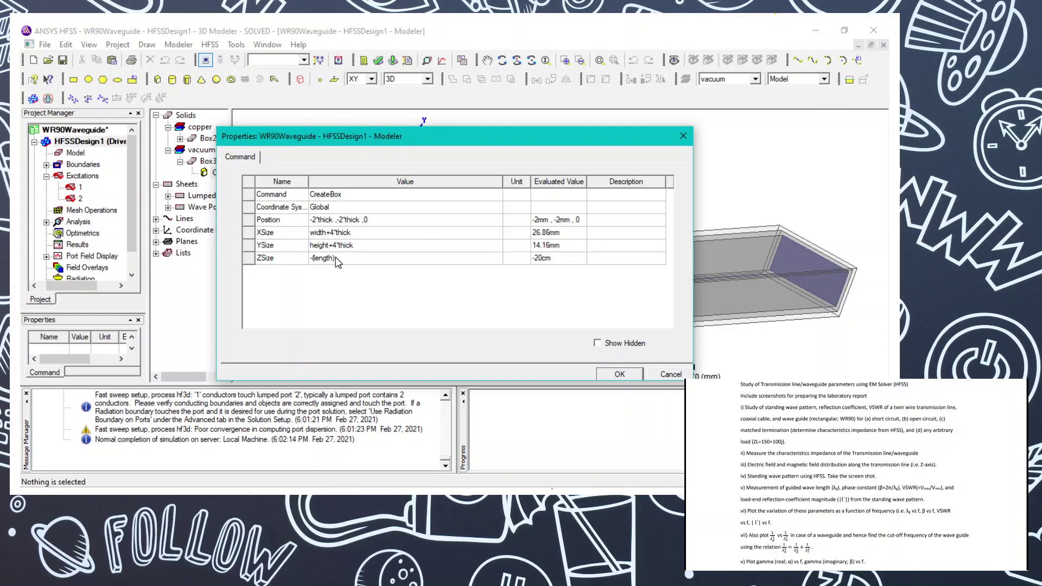
pyautogui.click(373, 220)
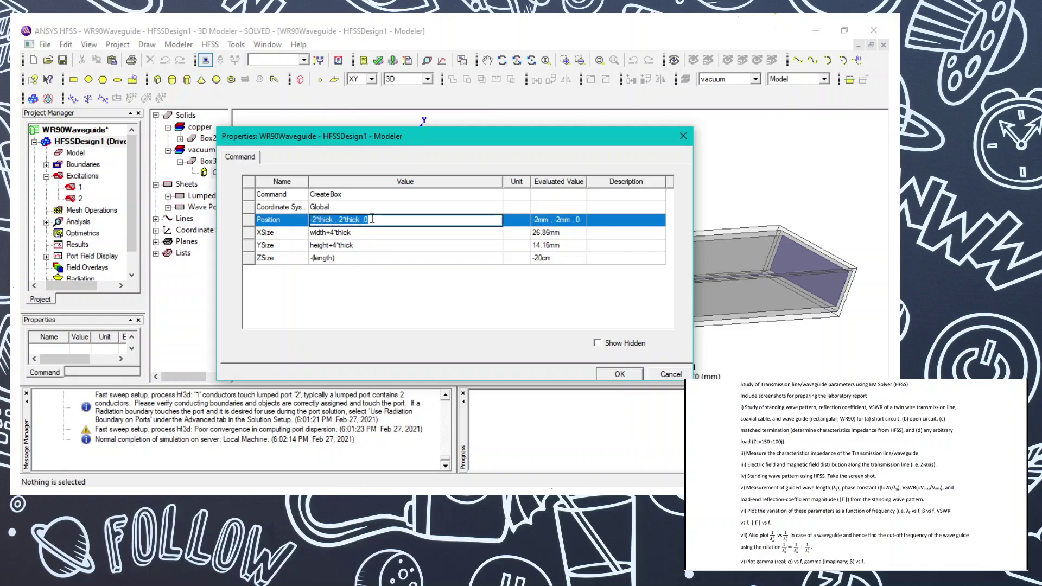
pyautogui.click(418, 323)
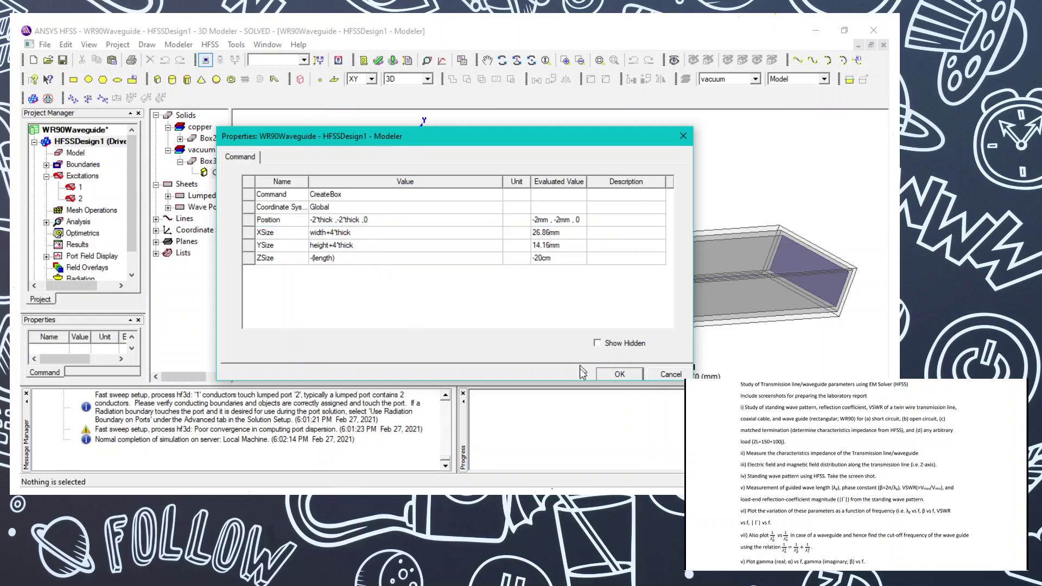
pyautogui.click(617, 374)
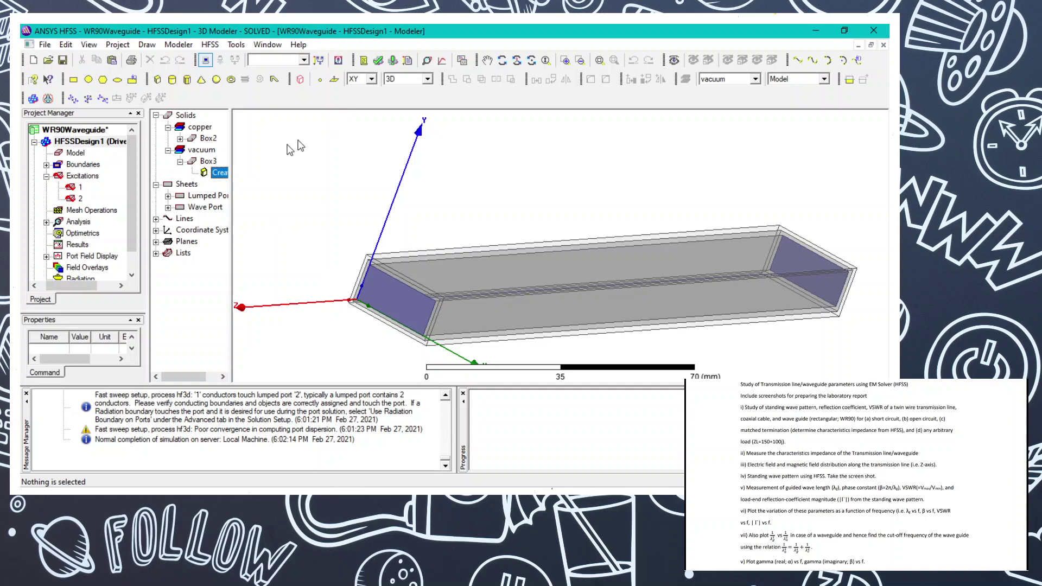
# - Collapse the copper and vacuum entries and the Solids and Sheets groups in the model tree
pyautogui.click(180, 161)
pyautogui.click(167, 127)
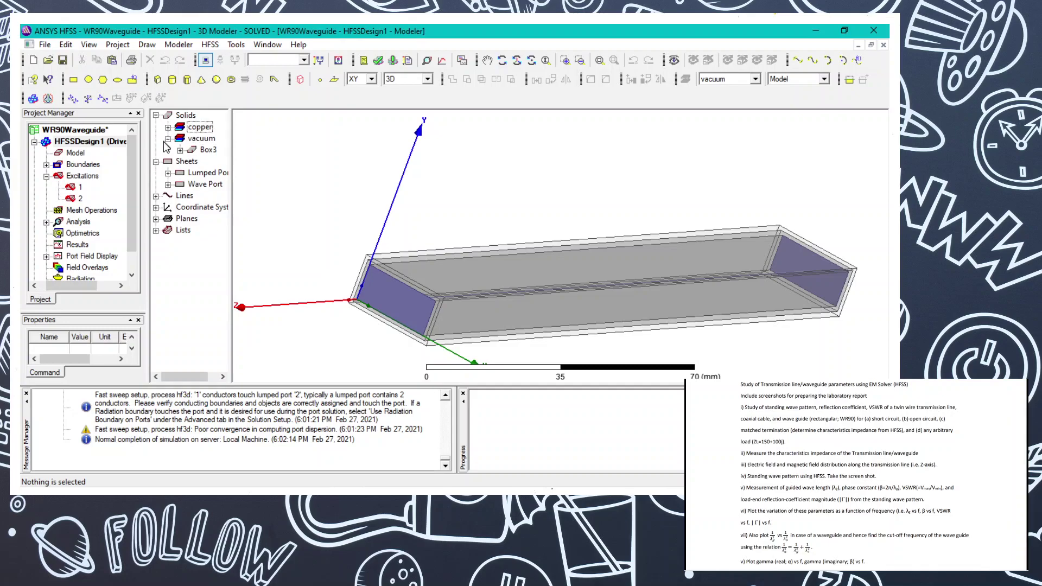
pyautogui.click(167, 138)
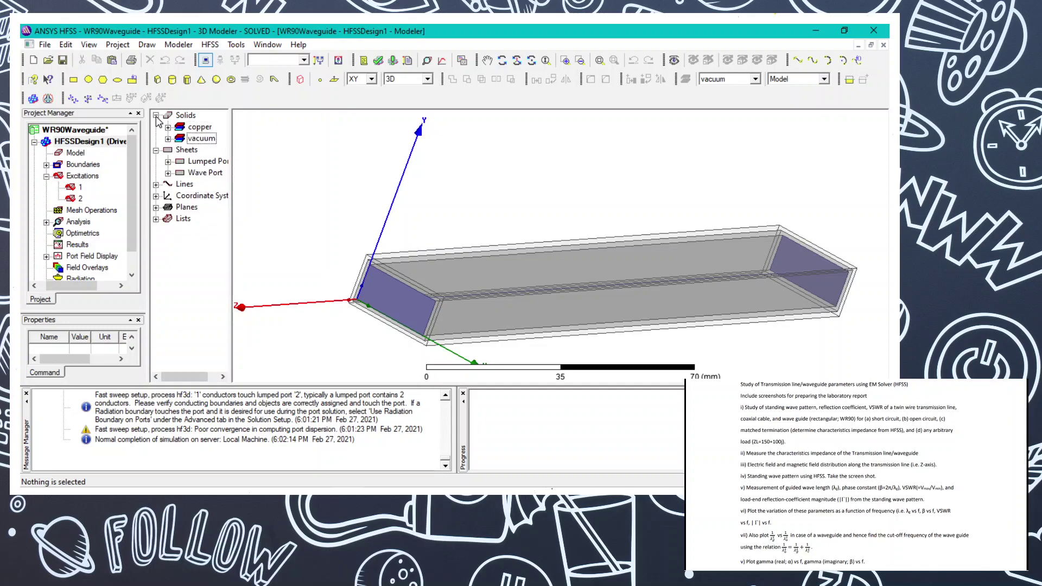
pyautogui.click(155, 115)
pyautogui.click(156, 127)
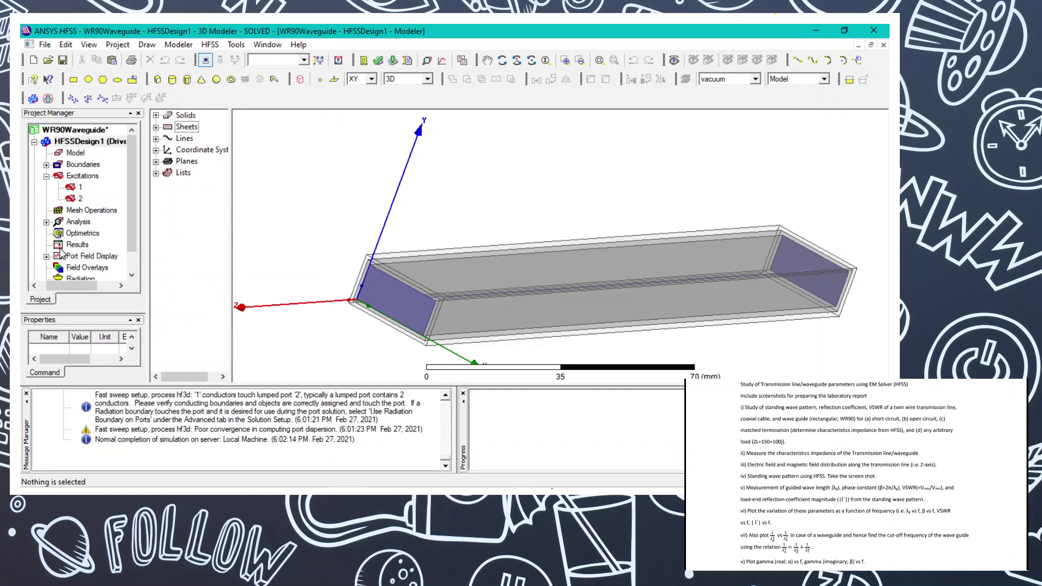
# - Switch to 1c.pdf, check the electric field vector figure along the waveguide, and return to HFSS
pyautogui.hotkey('alt', 'Tab')
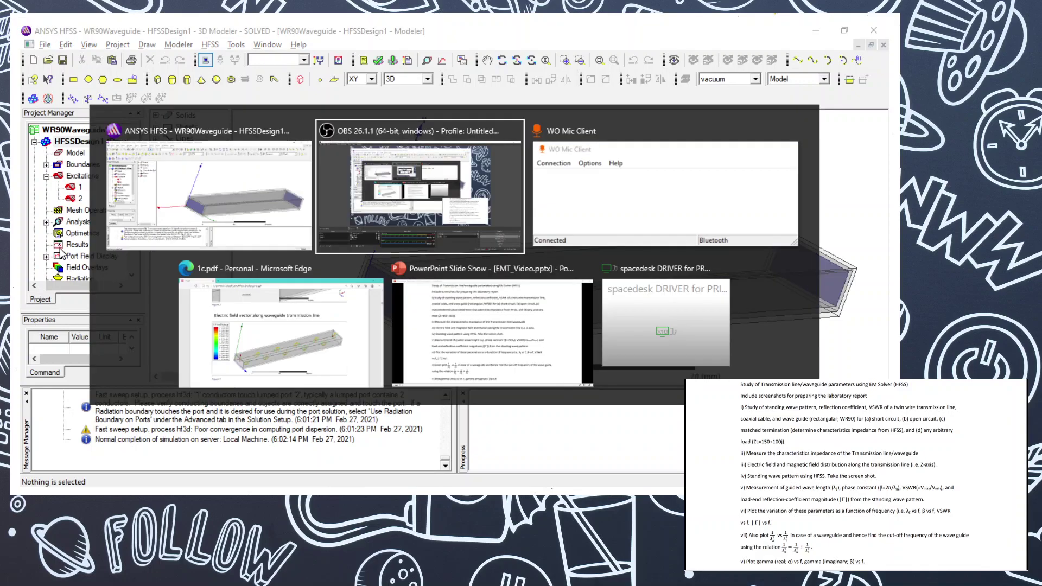
pyautogui.press('Tab')
pyautogui.press('Tab')
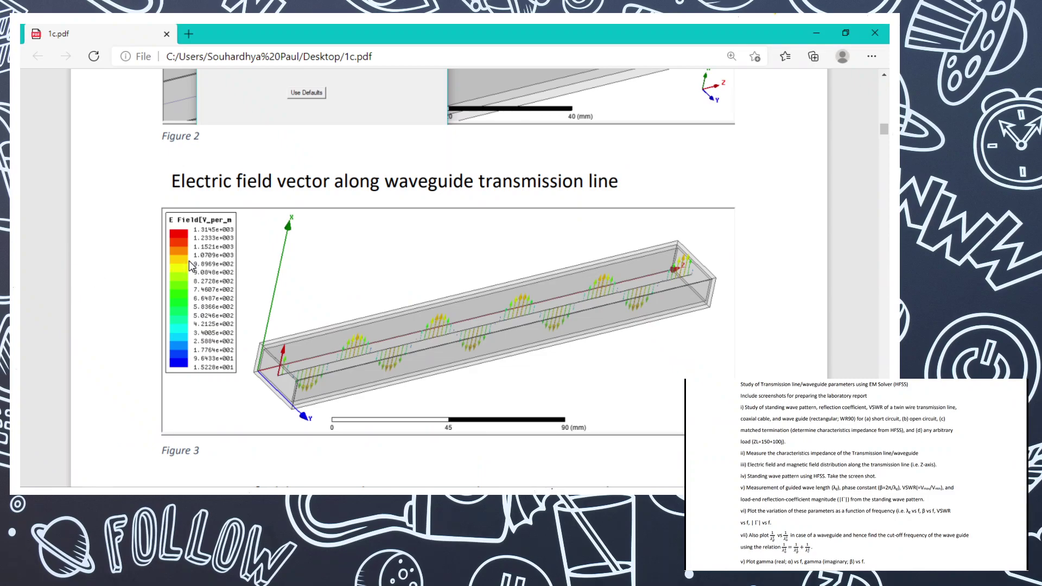
pyautogui.hotkey('alt', 'Tab')
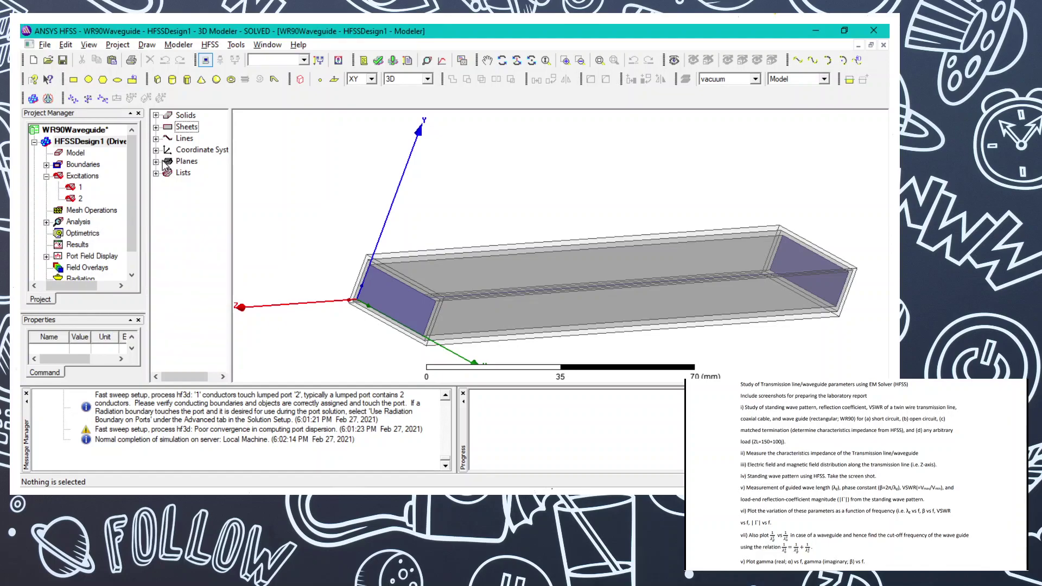
# - Expand the Lines group and Polyline1's creation entries in the model tree, and select Polyline1
pyautogui.click(157, 139)
pyautogui.click(196, 151)
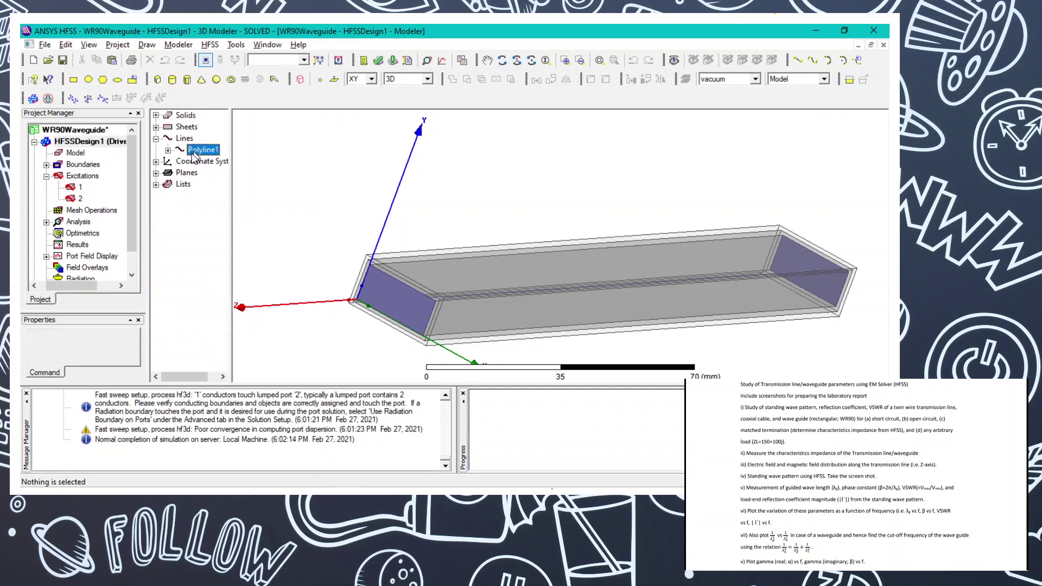
pyautogui.click(168, 150)
pyautogui.click(180, 161)
pyautogui.rightClick(216, 175)
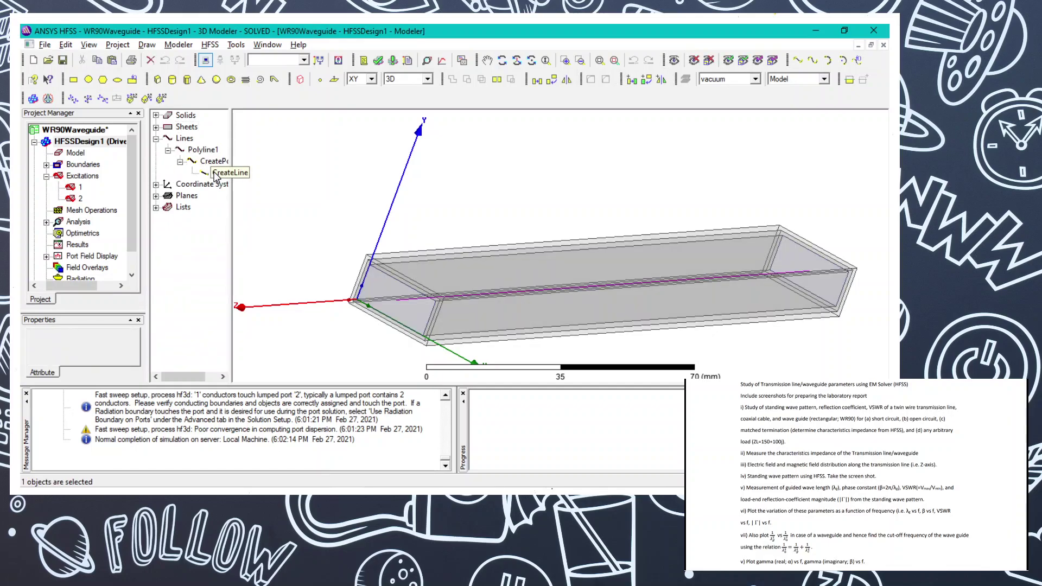
pyautogui.rightClick(205, 162)
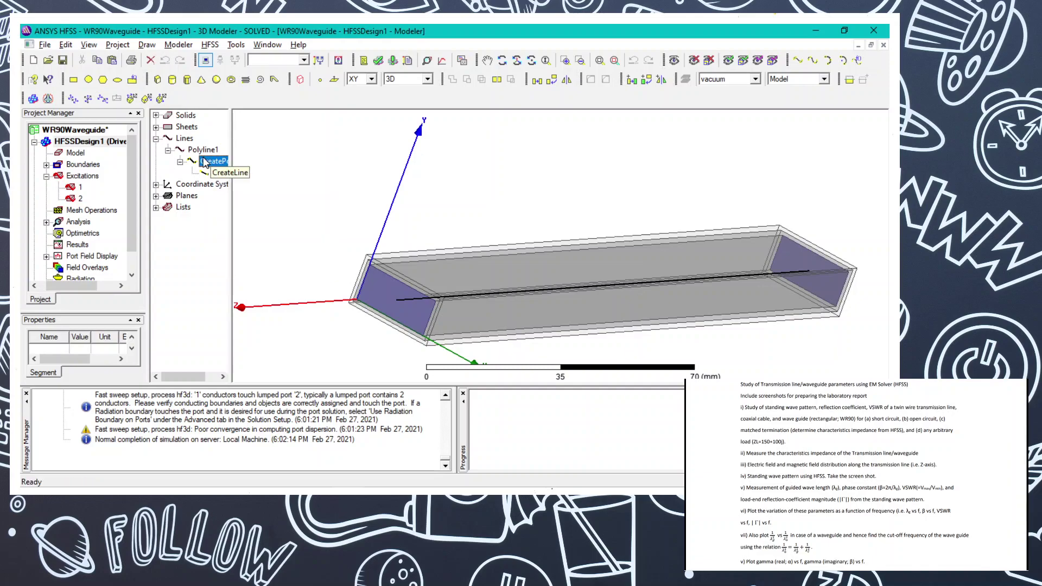
pyautogui.click(196, 152)
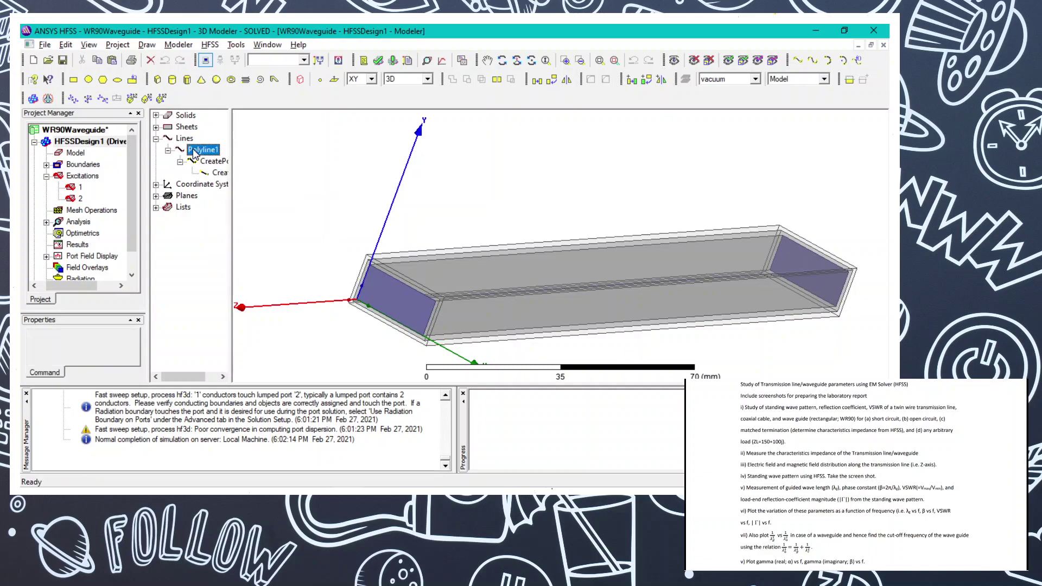
# - Start a Vector_E field plot on Polyline1, look through the available solutions, and dismiss the battery notice
pyautogui.rightClick(194, 150)
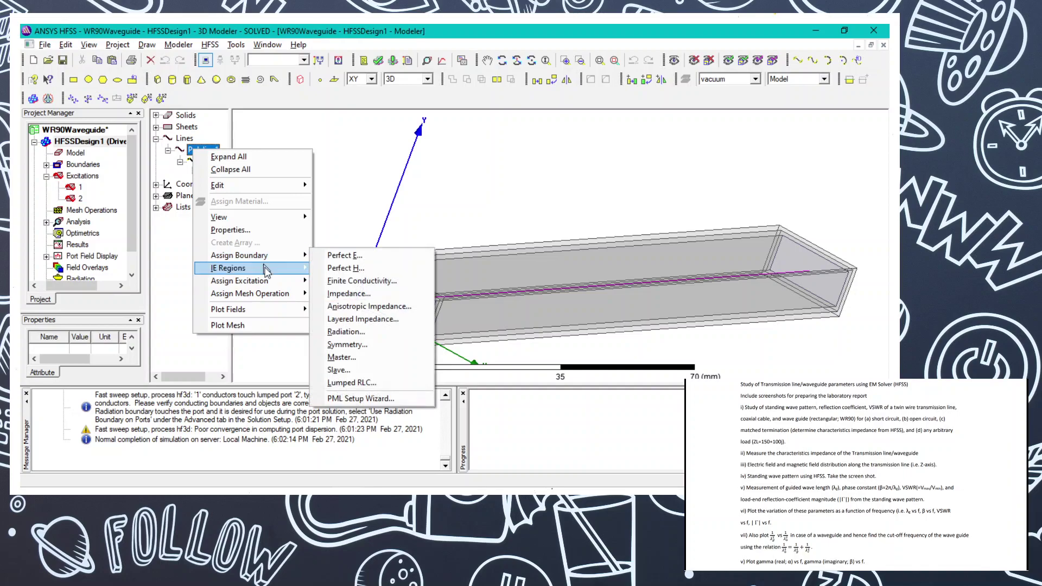
pyautogui.moveTo(277, 280)
pyautogui.moveTo(293, 309)
pyautogui.moveTo(389, 315)
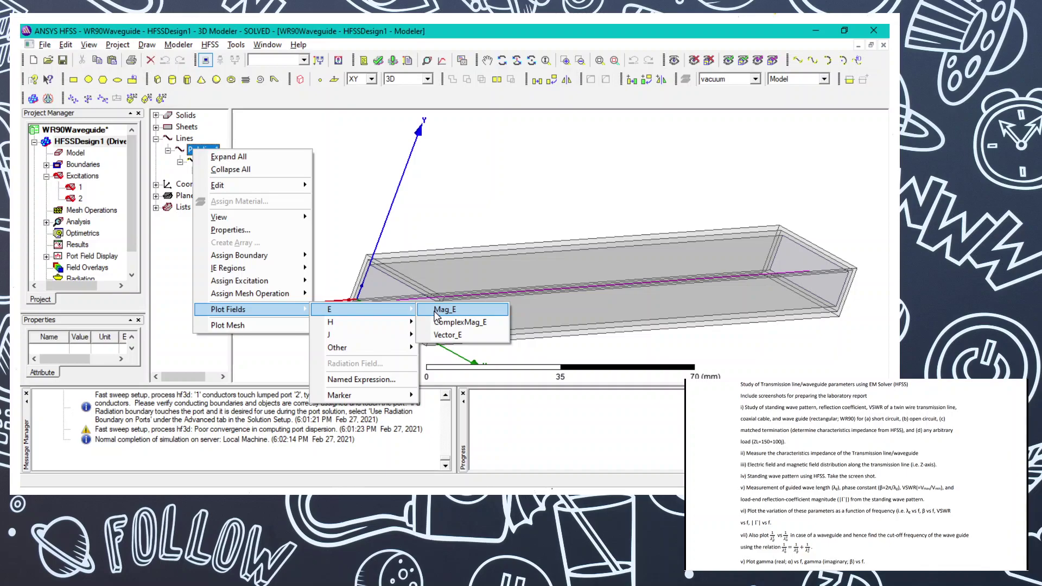
pyautogui.click(435, 336)
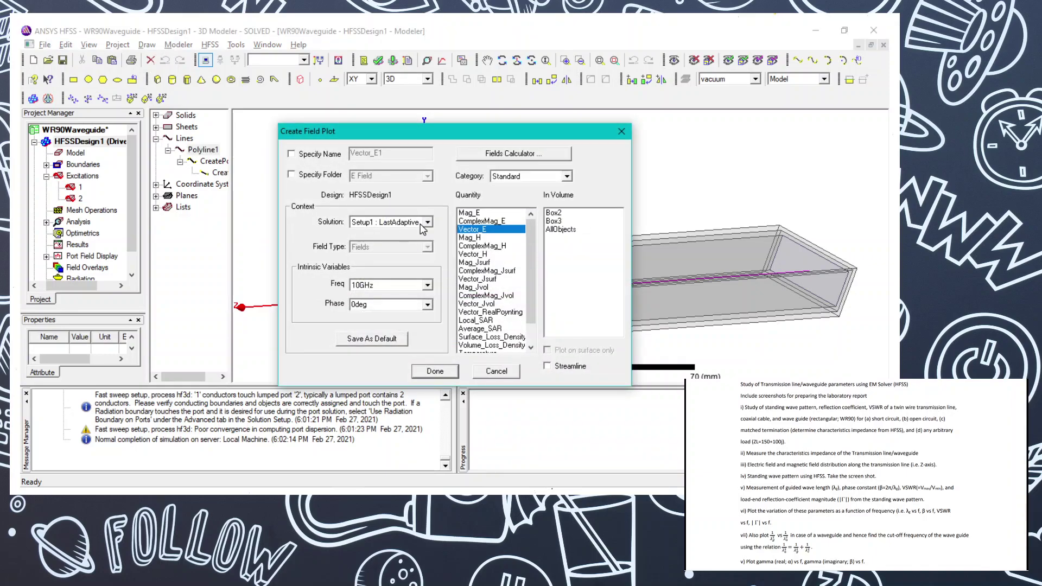
pyautogui.click(427, 224)
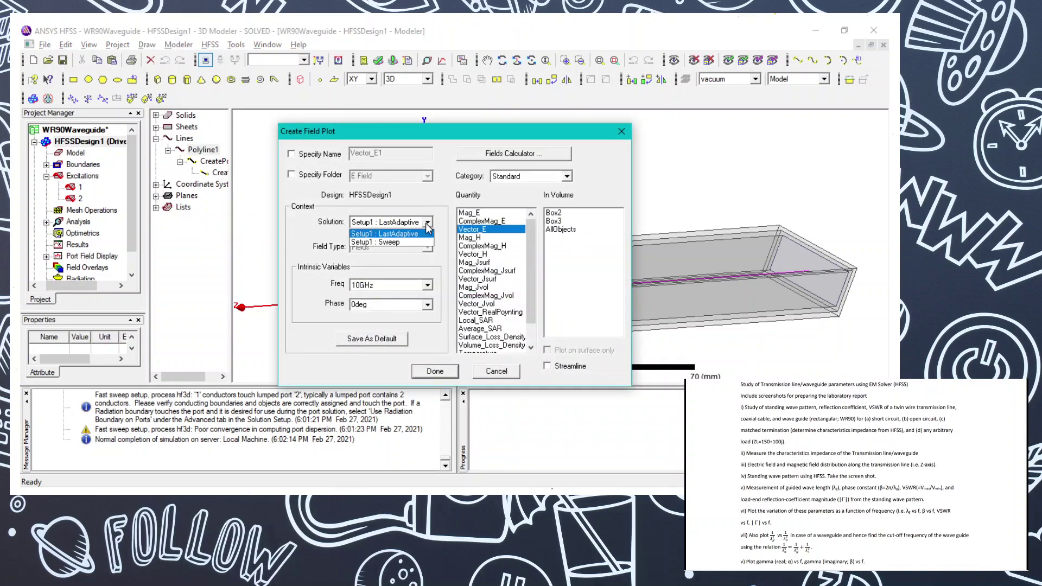
pyautogui.click(427, 224)
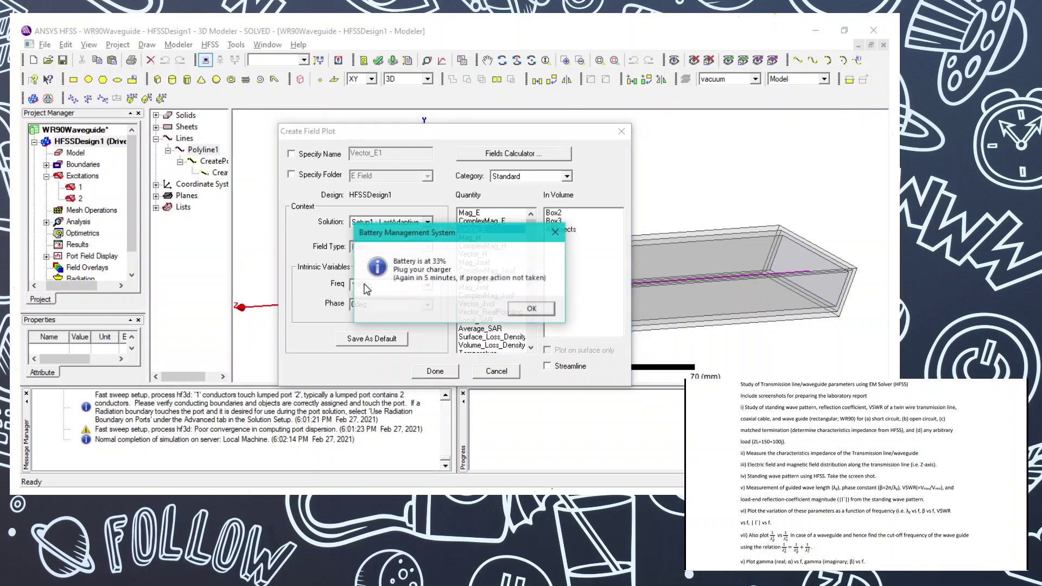
pyautogui.click(522, 309)
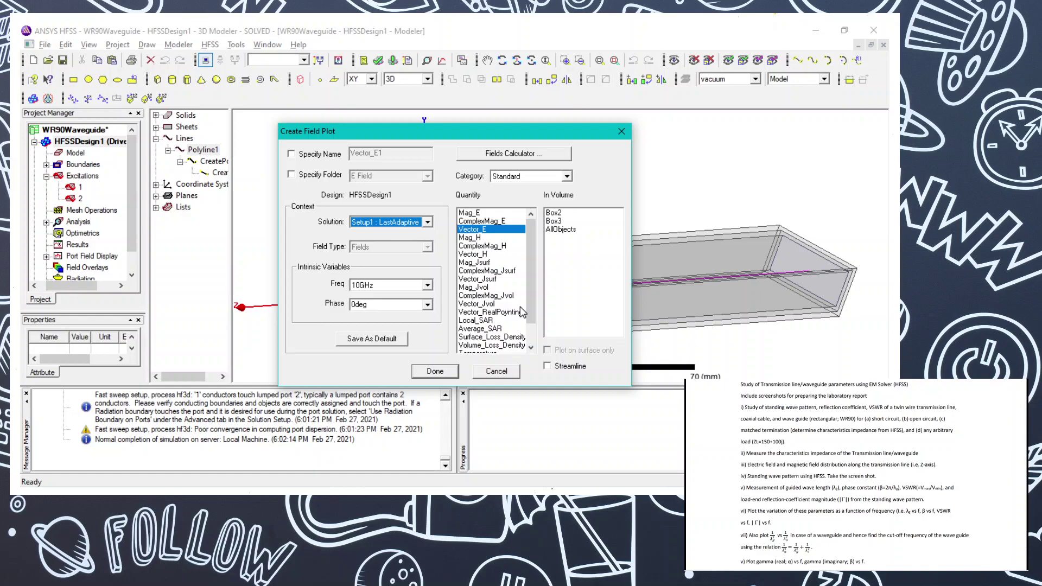
# - Try the Setup1 : Sweep solution at 8GHz for the vector E-field plot
pyautogui.click(427, 223)
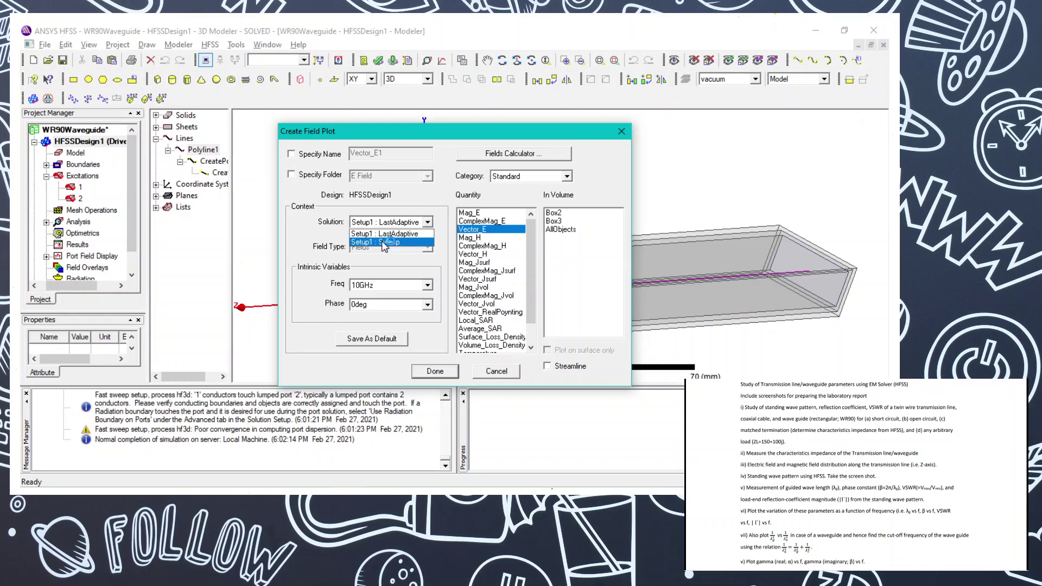
pyautogui.click(382, 242)
pyautogui.hotkey('alt', 'Tab')
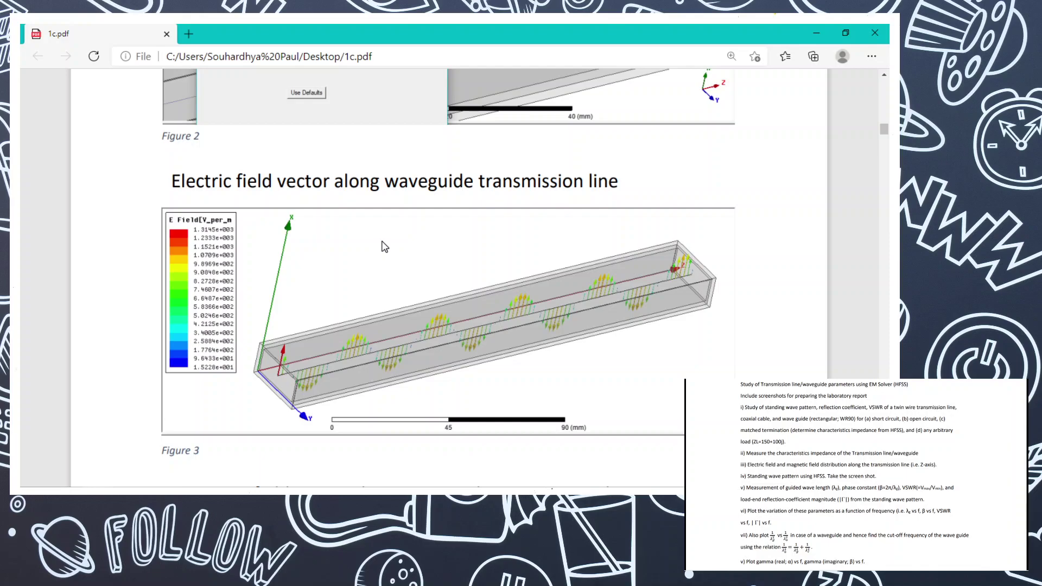
pyautogui.hotkey('alt', 'Tab')
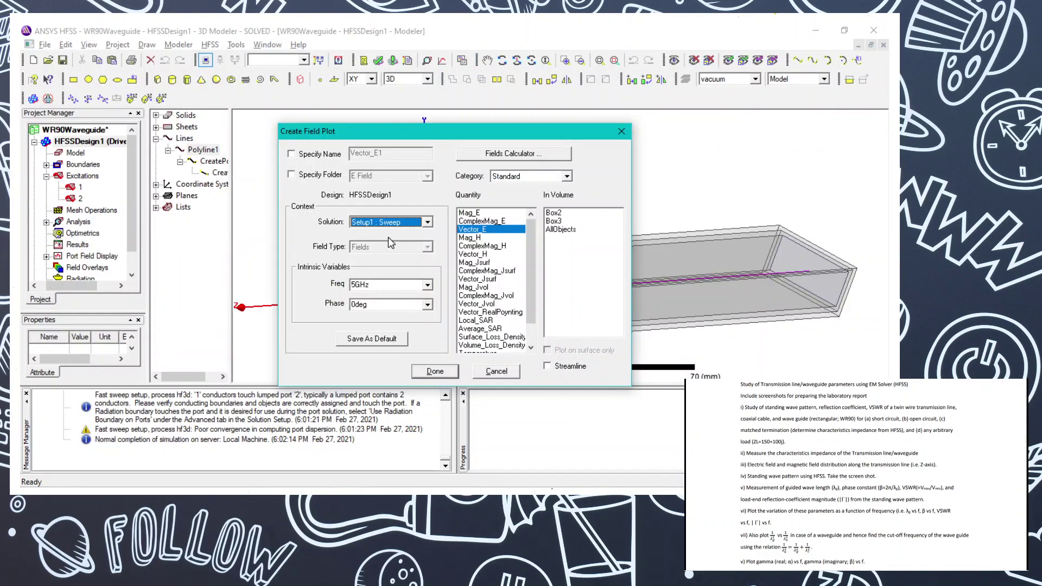
pyautogui.click(428, 286)
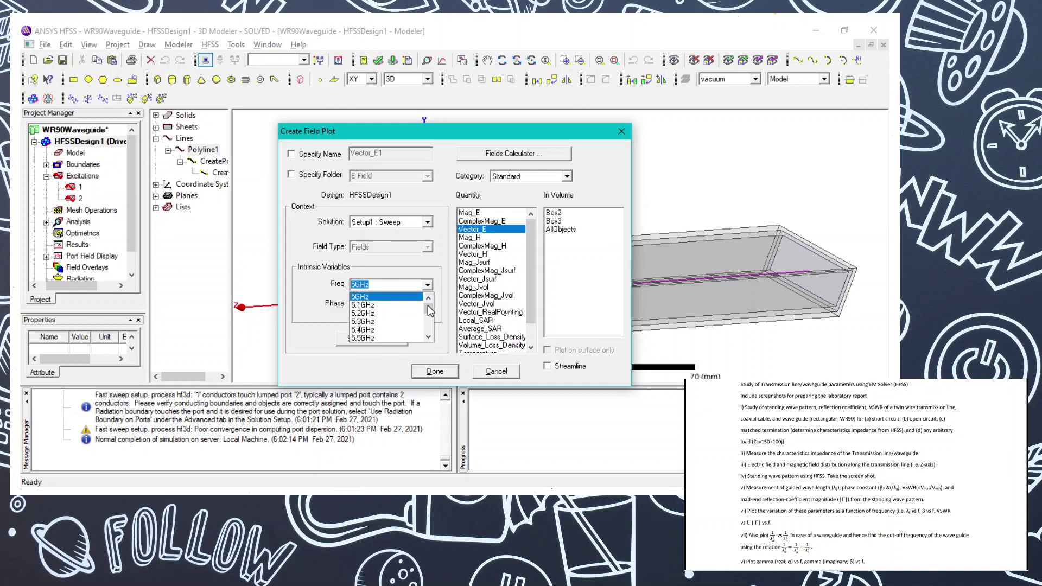
pyautogui.click(431, 224)
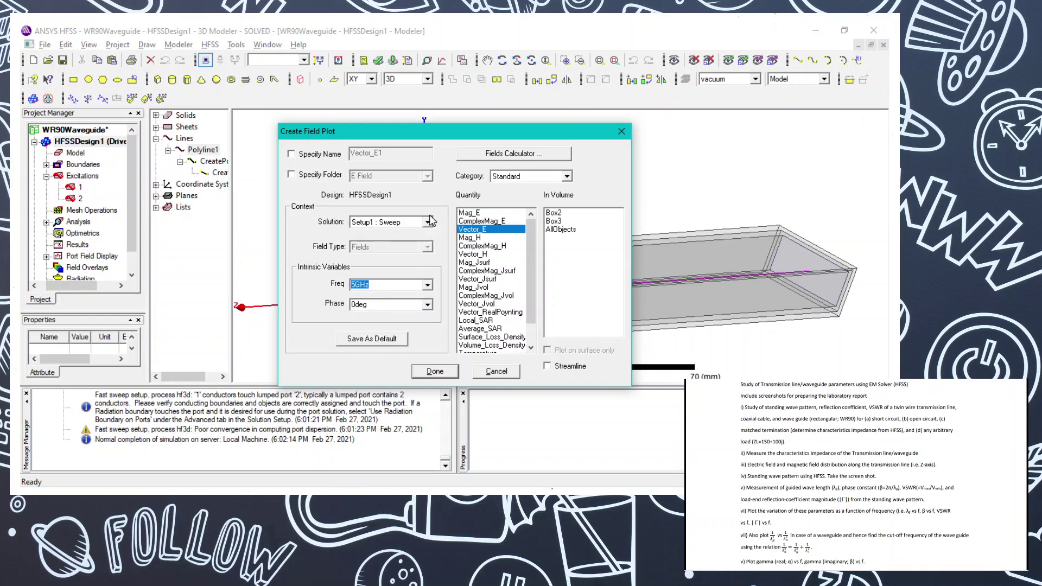
pyautogui.click(354, 284)
pyautogui.press('BackSpace')
pyautogui.write('8')
# - Set the field plot's solution to Setup1 : LastAdaptive and create the vector E-field plot at 10GHz and 0deg
pyautogui.click(429, 222)
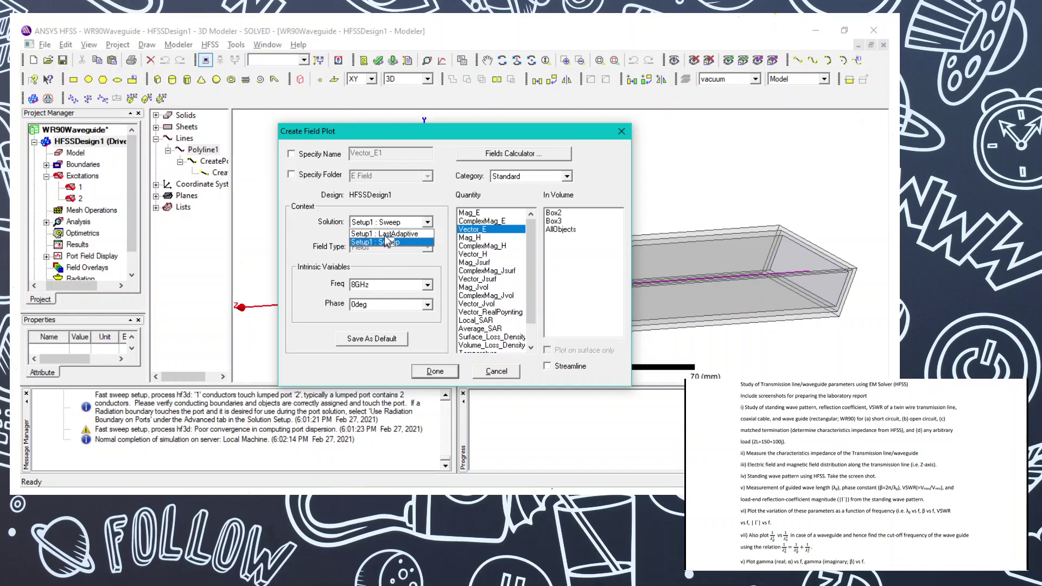
pyautogui.click(386, 233)
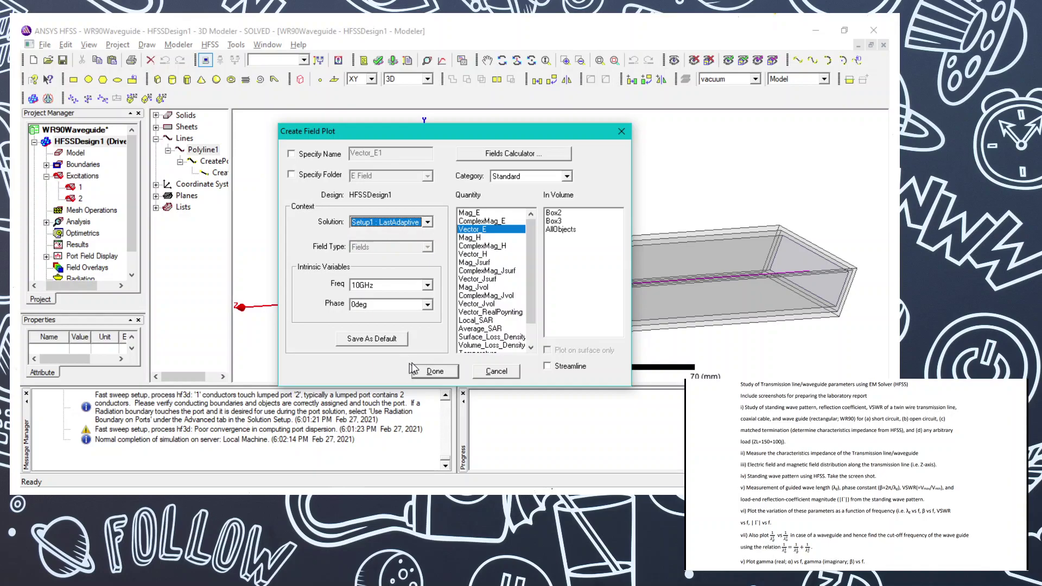
pyautogui.click(434, 371)
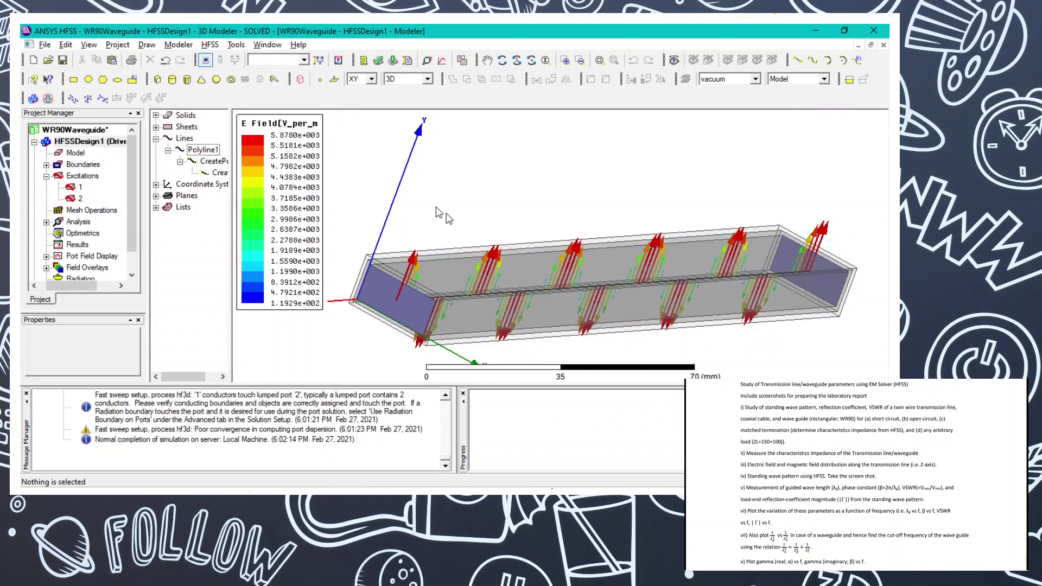
# - Examine the electric field plot along the waveguide and compare it with the electric field vector figure in 1c.pdf
pyautogui.click(487, 60)
pyautogui.moveTo(454, 214); pyautogui.dragTo(463, 174)
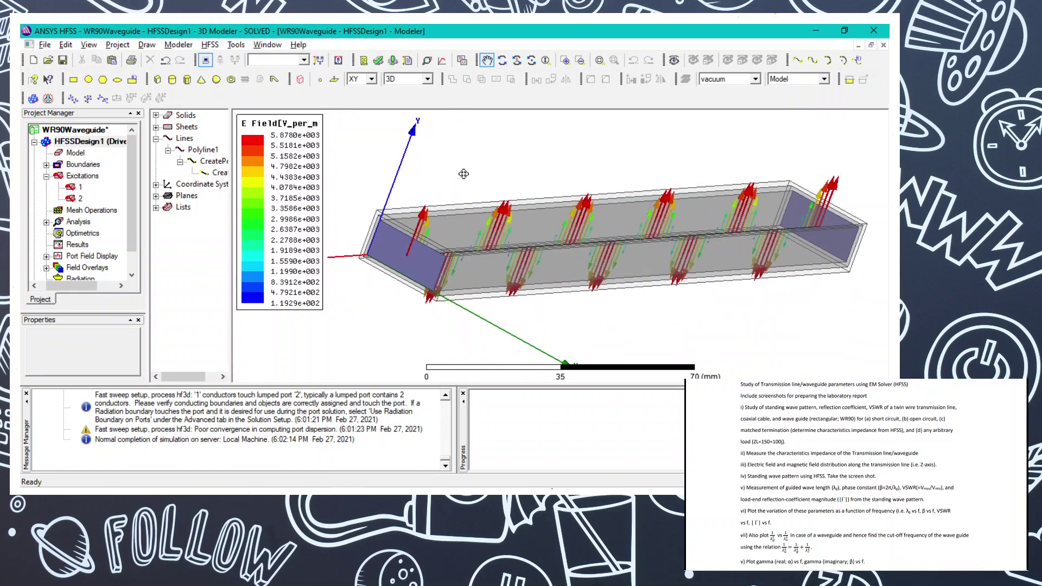
pyautogui.rightClick(408, 177)
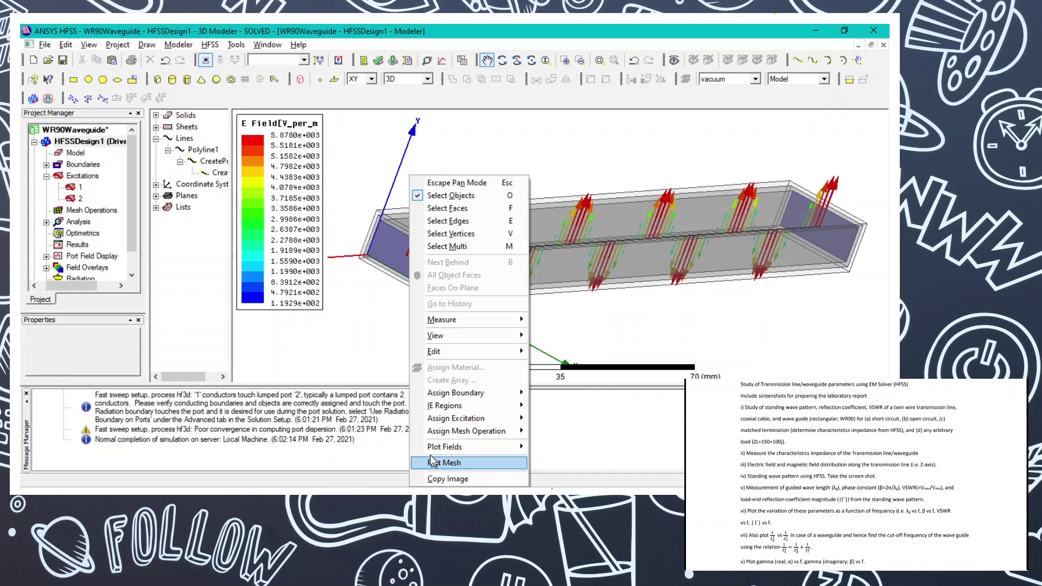
pyautogui.hotkey('alt', 'Tab')
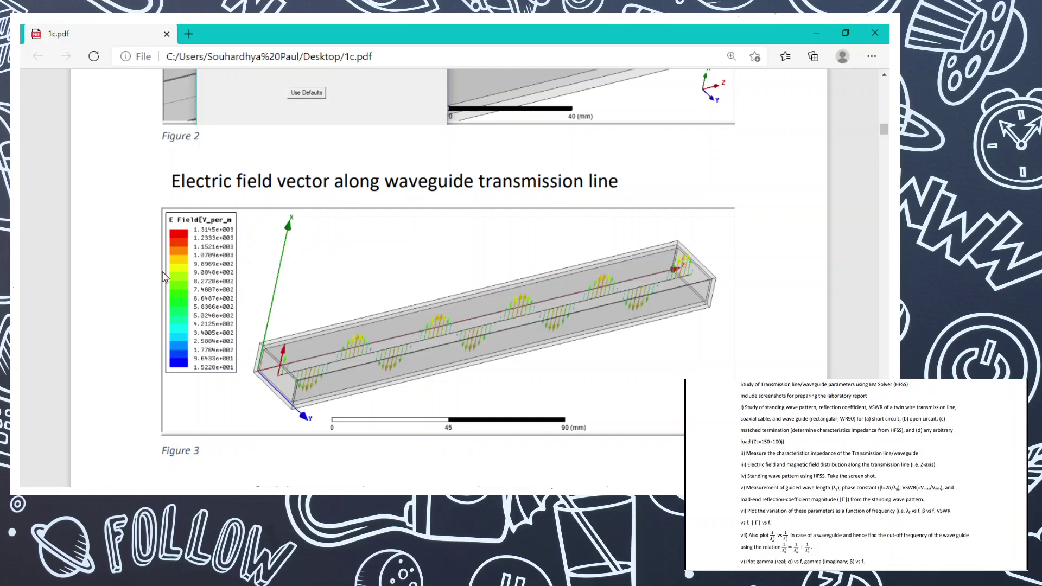
pyautogui.hotkey('alt', 'Tab')
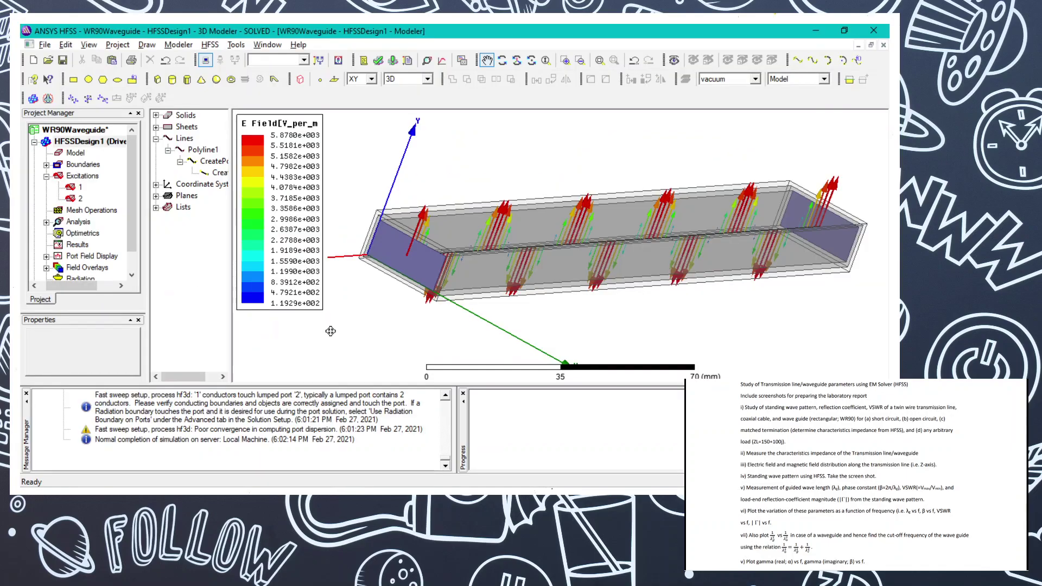
# - Switch to 1c.pdf, check the magnetic field vector figure along the waveguide, and return to HFSS
pyautogui.moveTo(134, 240); pyautogui.dragTo(138, 272)
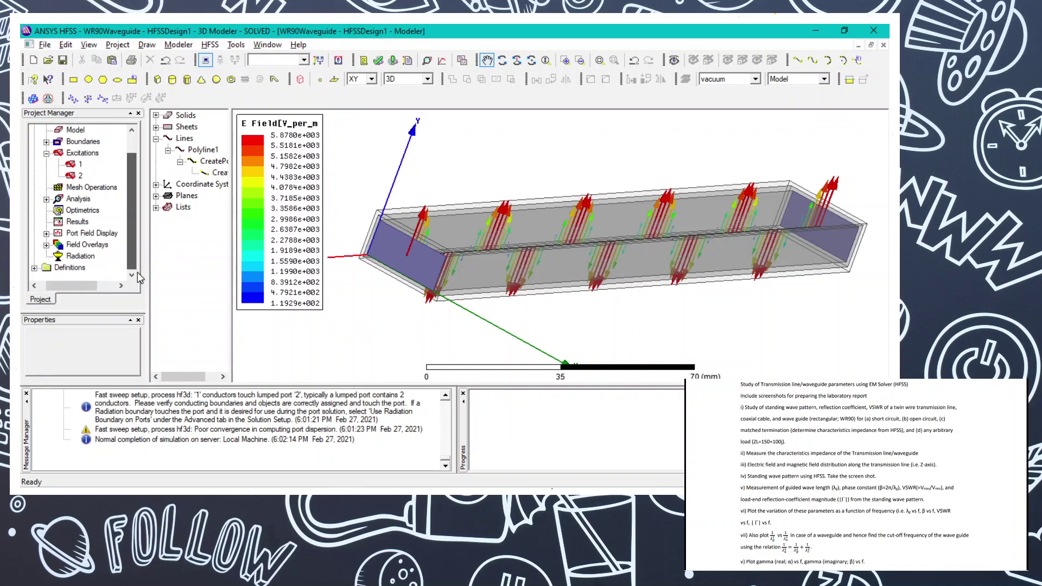
pyautogui.hotkey('alt', 'Tab')
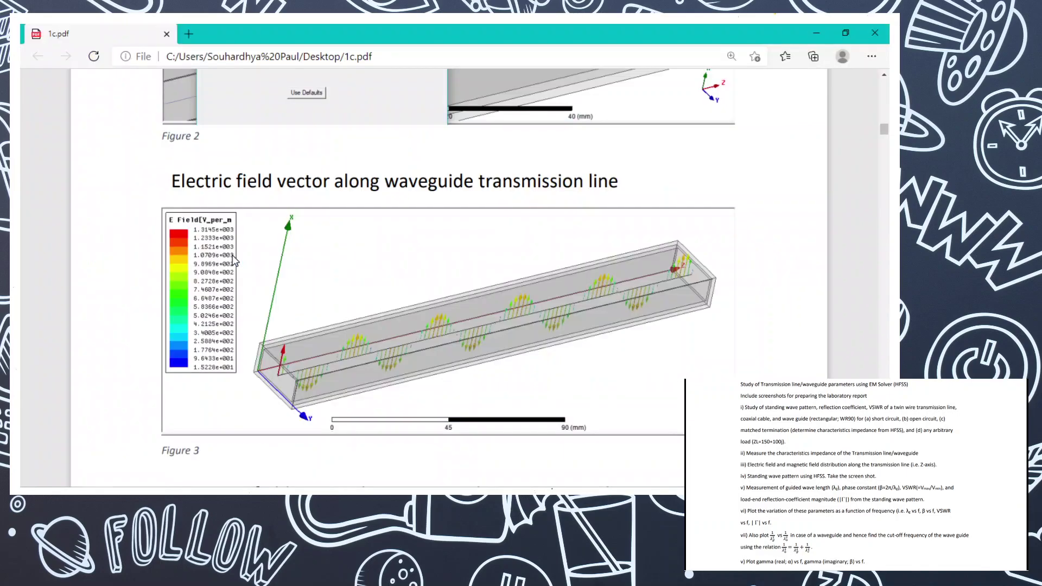
pyautogui.scroll(-3, 235, 260)
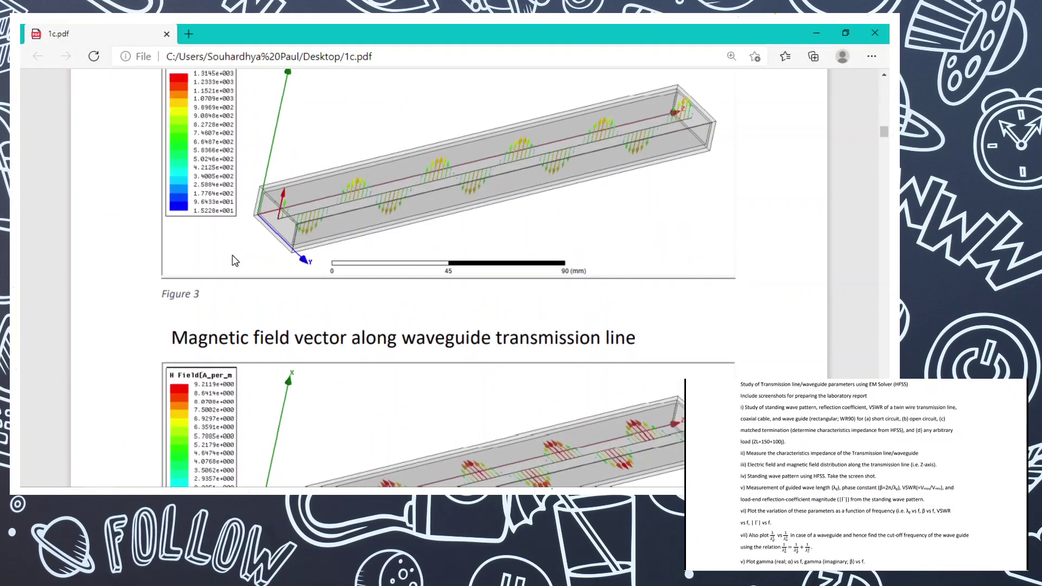
pyautogui.scroll(-3, 234, 261)
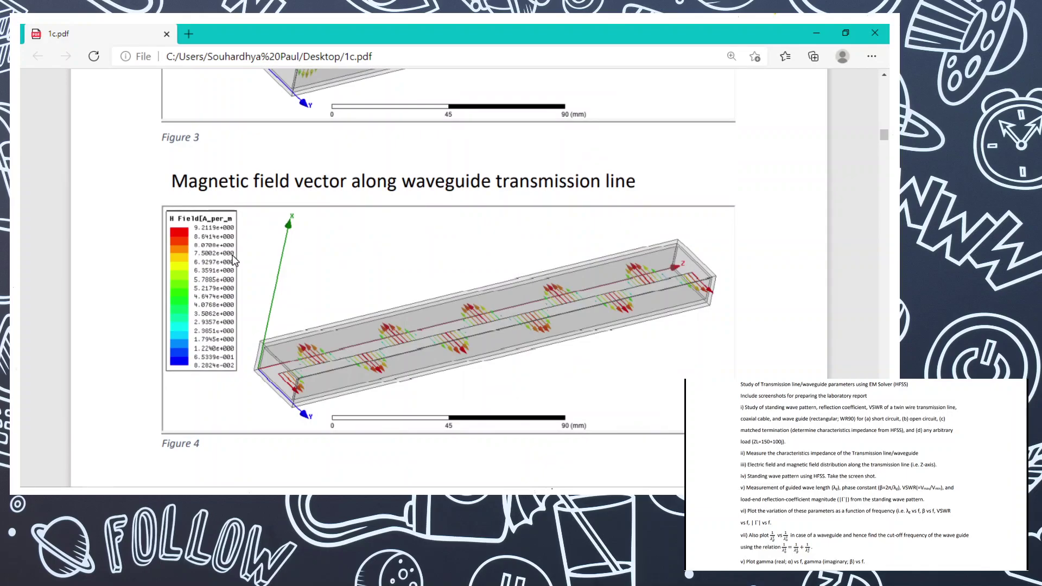
pyautogui.hotkey('alt', 'Tab')
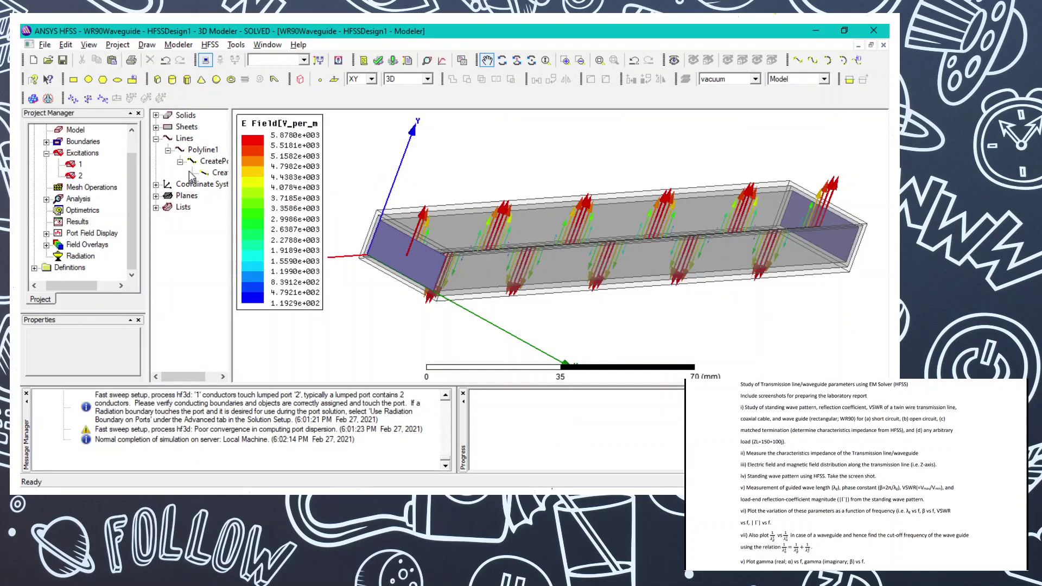
# - Create a Vector_H field plot on Polyline1 using the Setup1 : LastAdaptive solution at 10GHz and 0deg
pyautogui.rightClick(204, 152)
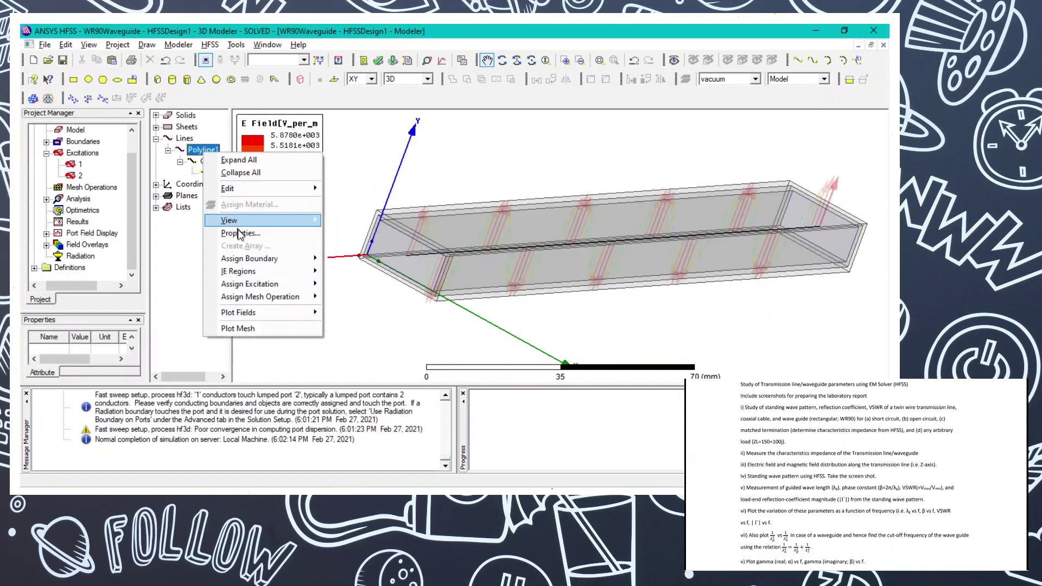
pyautogui.moveTo(317, 317)
pyautogui.moveTo(369, 325)
pyautogui.click(455, 354)
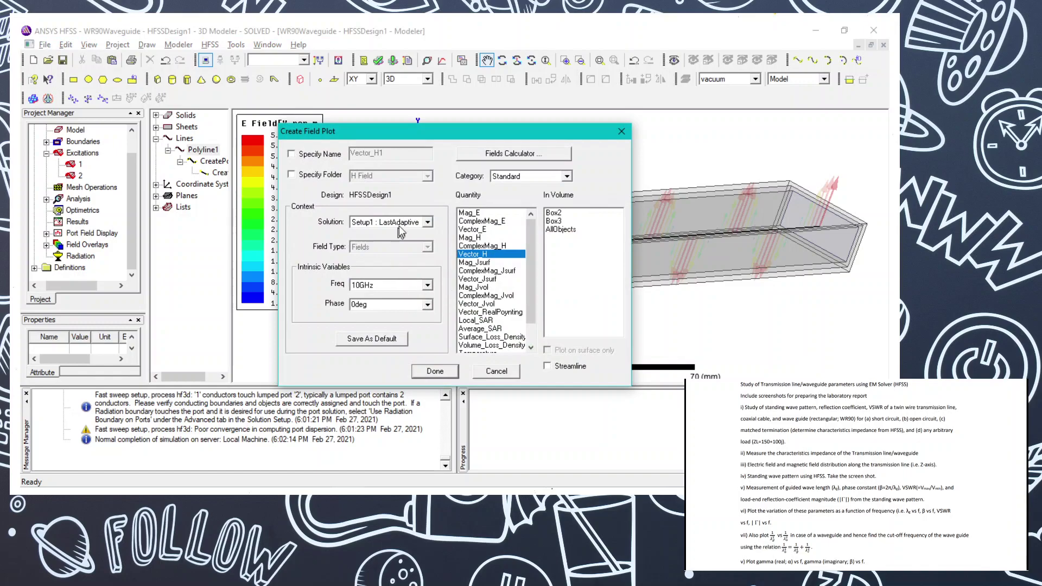
pyautogui.click(435, 371)
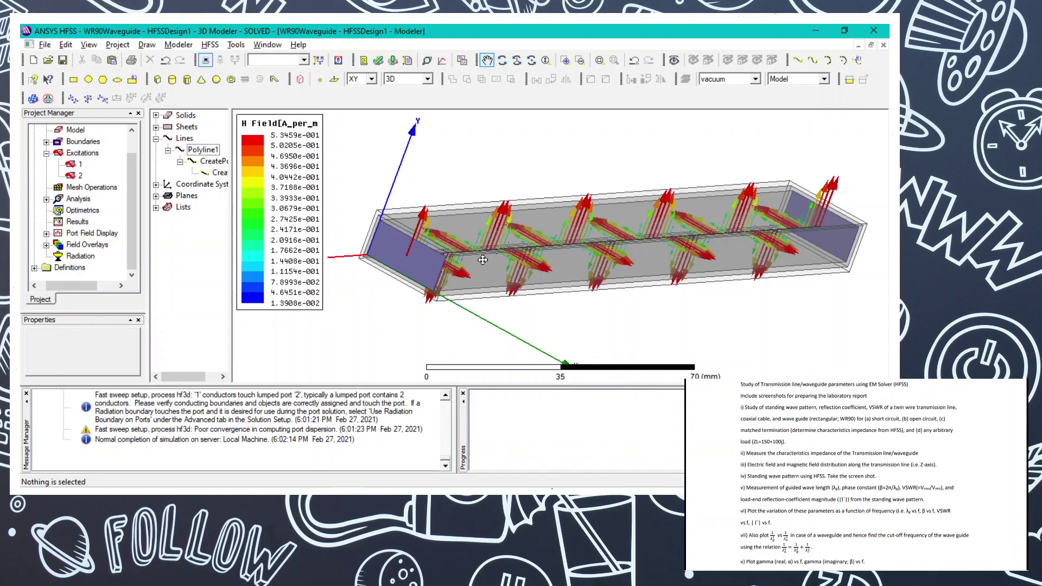
# - Hide the Vector_E1 plot in the E Field overlays and compare the magnetic field plot with the figure in 1c.pdf
pyautogui.click(46, 245)
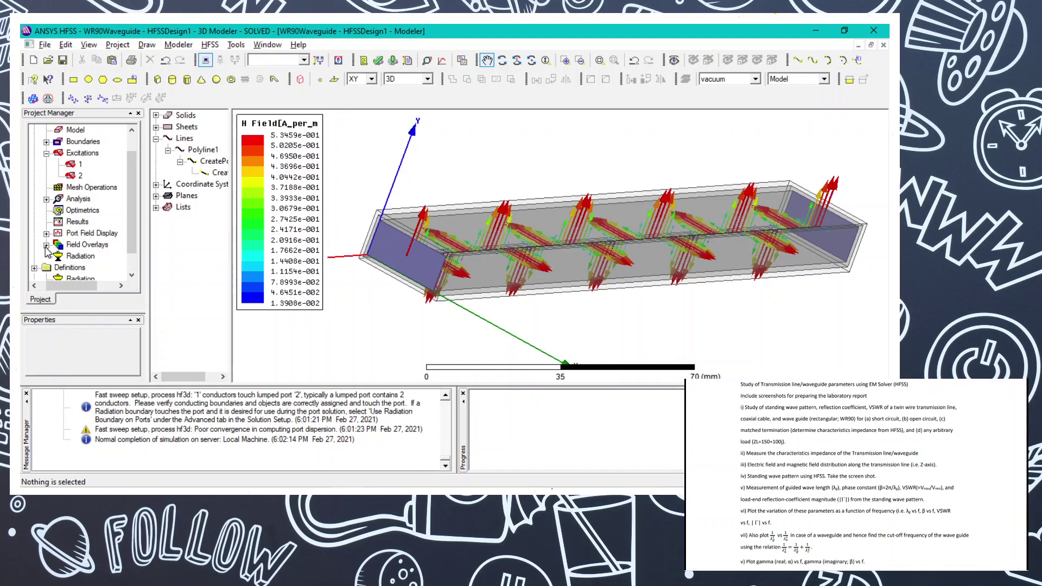
pyautogui.click(46, 244)
pyautogui.rightClick(85, 257)
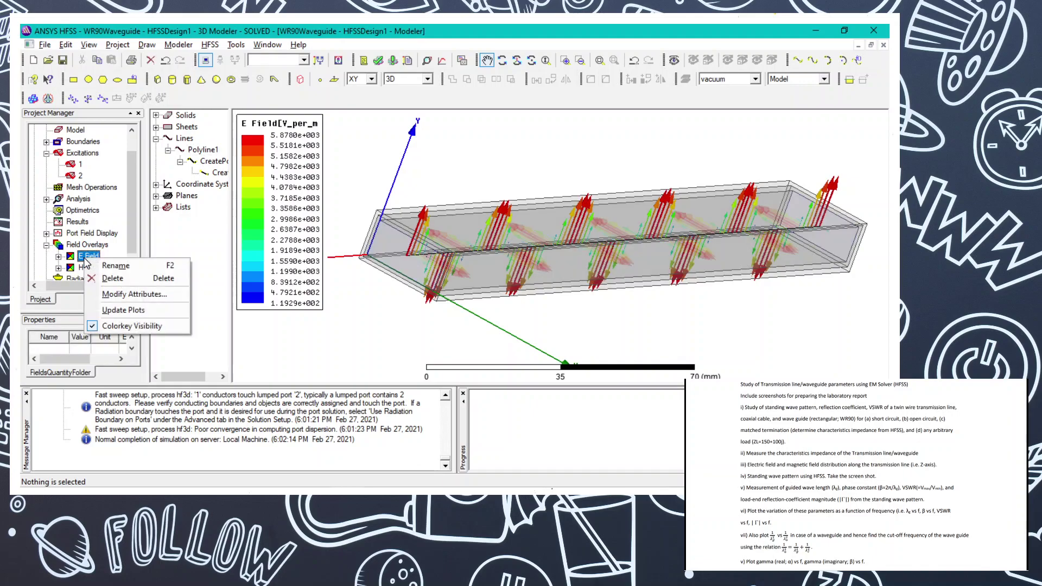
pyautogui.click(58, 256)
pyautogui.click(90, 269)
pyautogui.rightClick(91, 274)
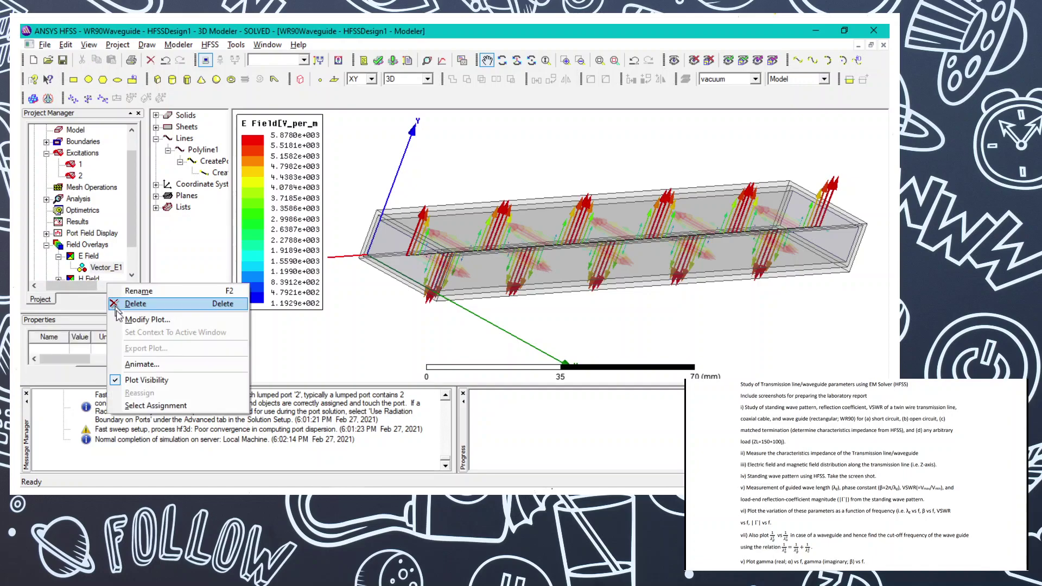
pyautogui.click(136, 381)
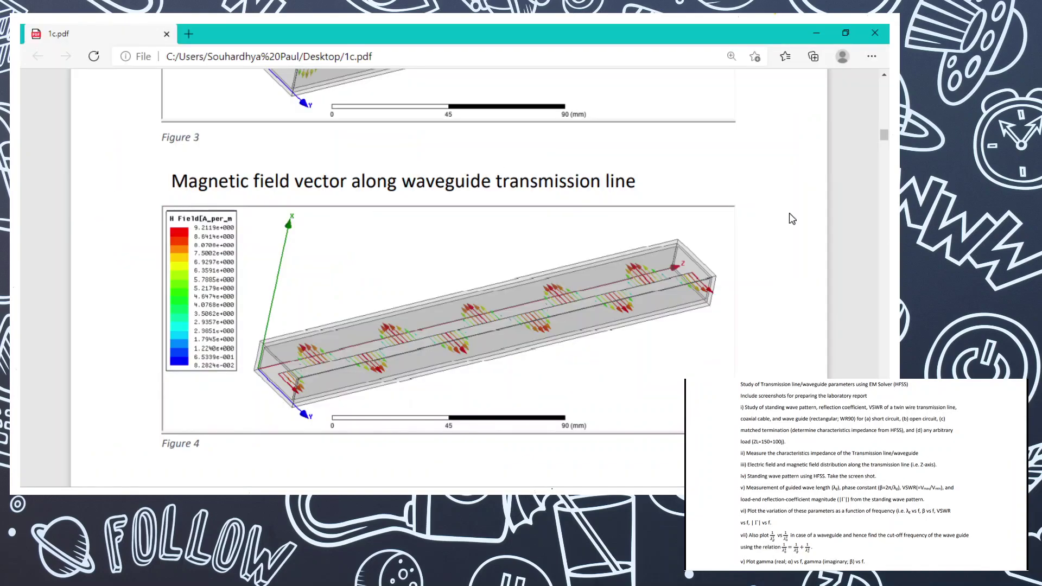
pyautogui.scroll(-9, 789, 213)
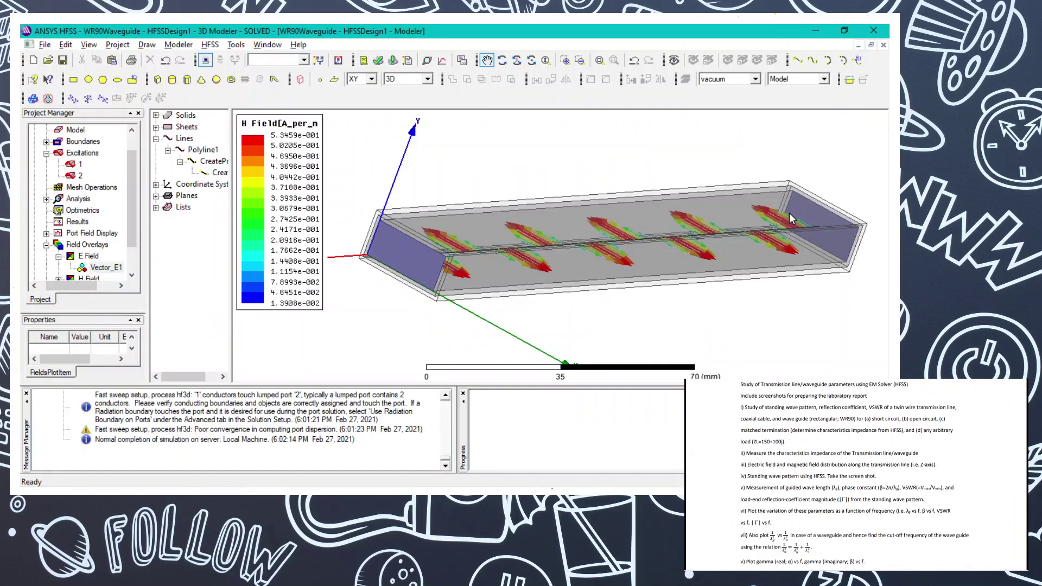
# - Make the Vector_E1 plot visible again so the electric and magnetic field vectors are displayed together on the waveguide
pyautogui.click(107, 267)
pyautogui.rightClick(118, 271)
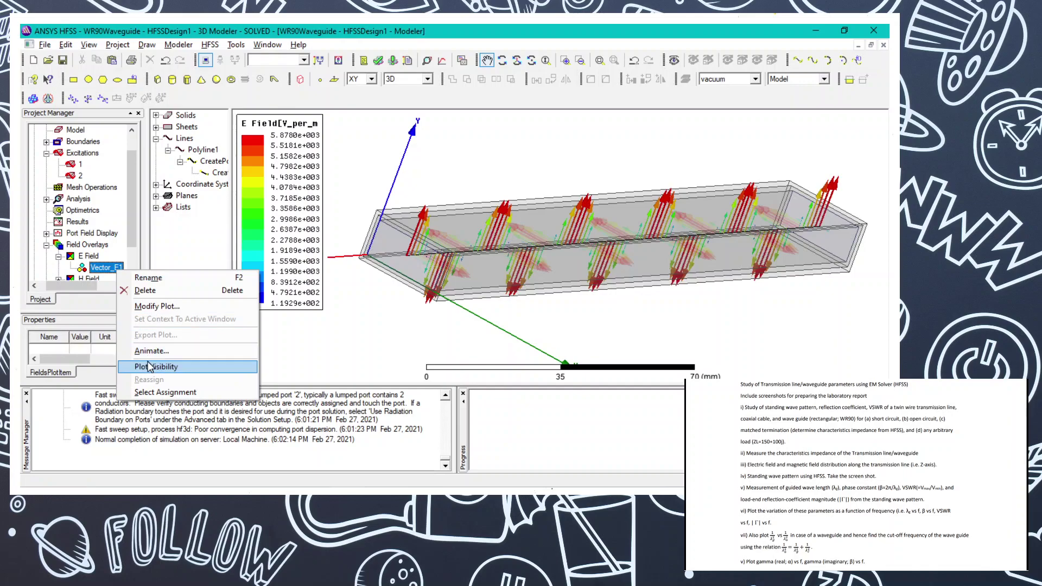
pyautogui.click(147, 362)
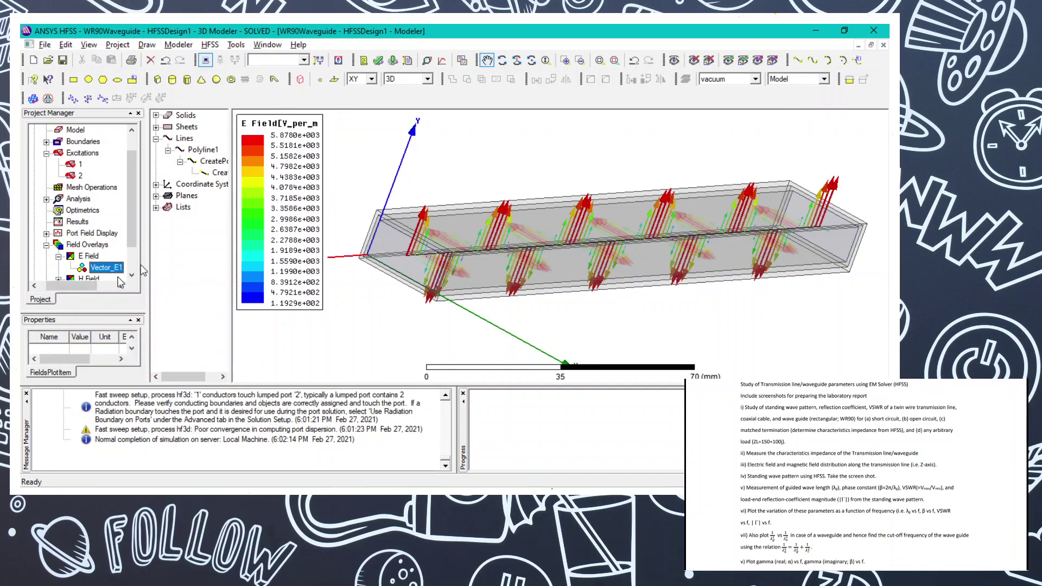
pyautogui.click(404, 327)
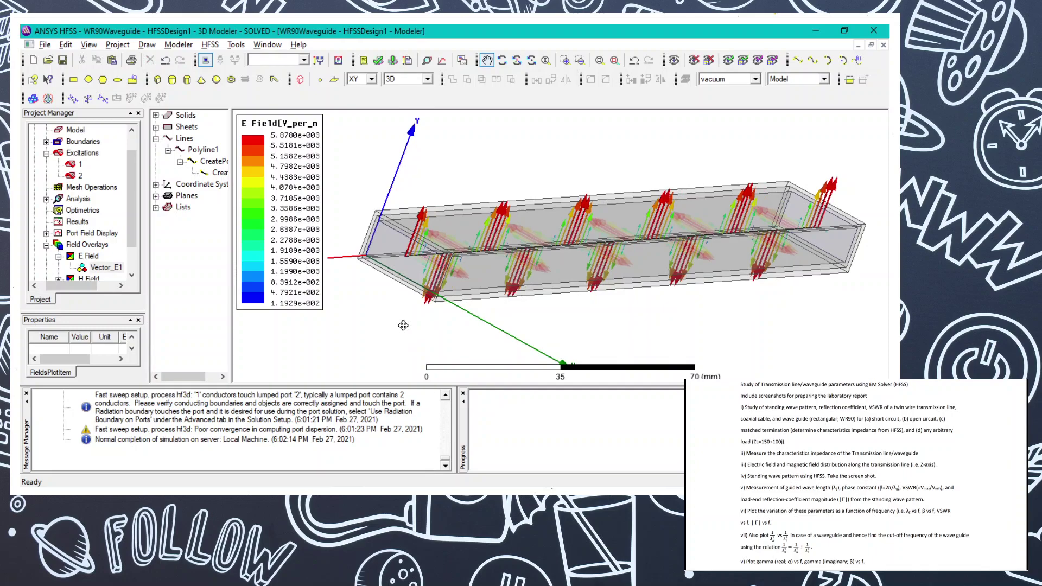
pyautogui.scroll(-1, 128, 240)
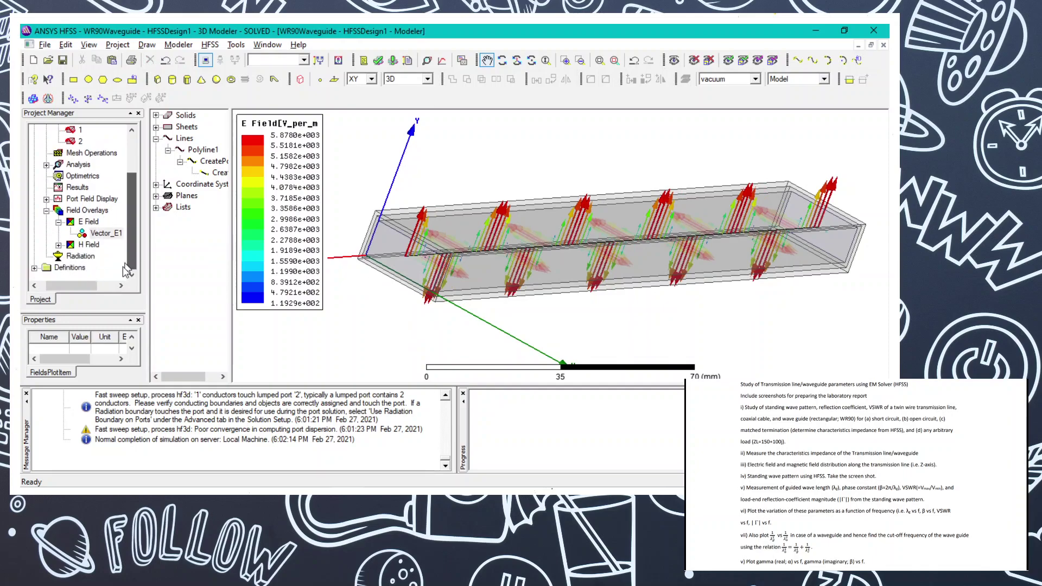
pyautogui.rightClick(104, 233)
pyautogui.click(370, 319)
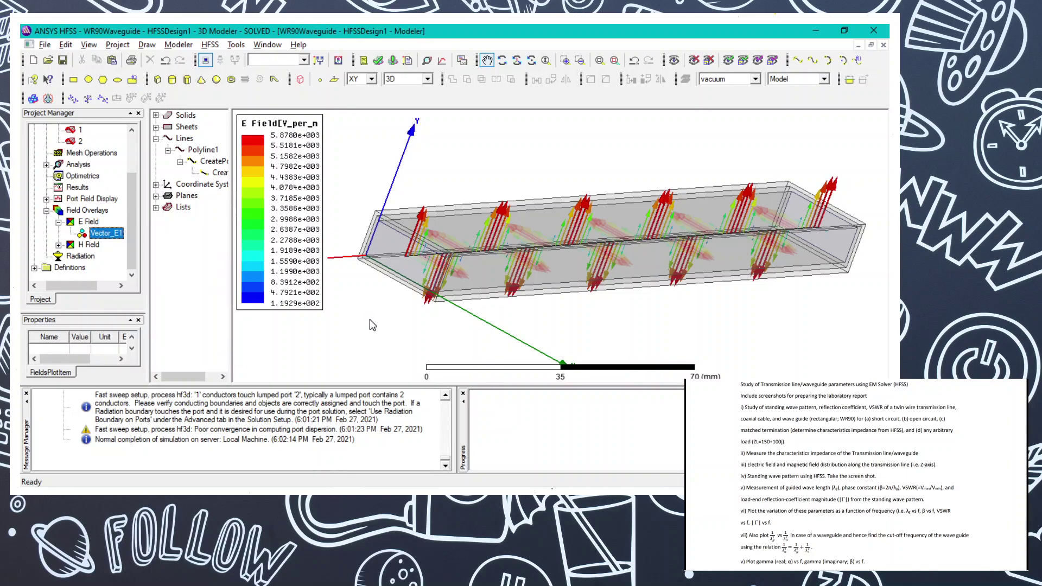
pyautogui.click(396, 310)
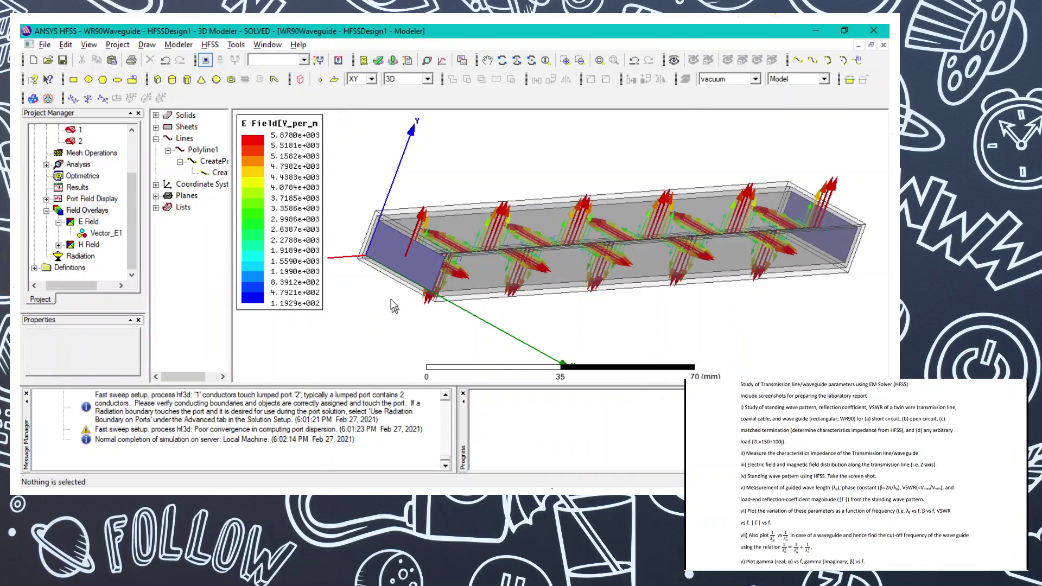
# - Switch to 1c.pdf and examine the magnetic field magnitude plot along the waveguide transmission line
pyautogui.hotkey('alt', 'Tab')
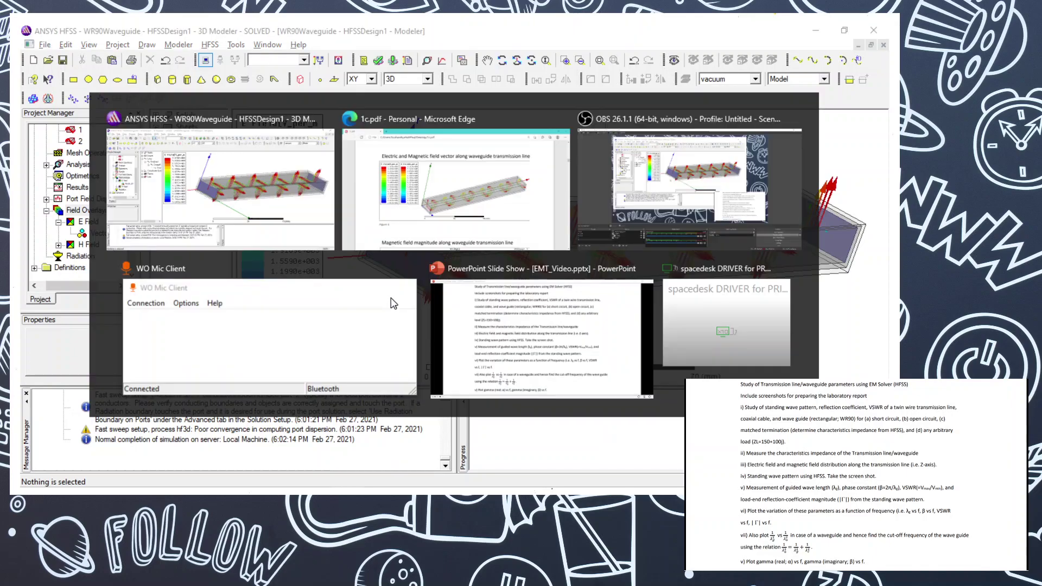
pyautogui.scroll(-3, 394, 303)
pyautogui.scroll(-3, 393, 303)
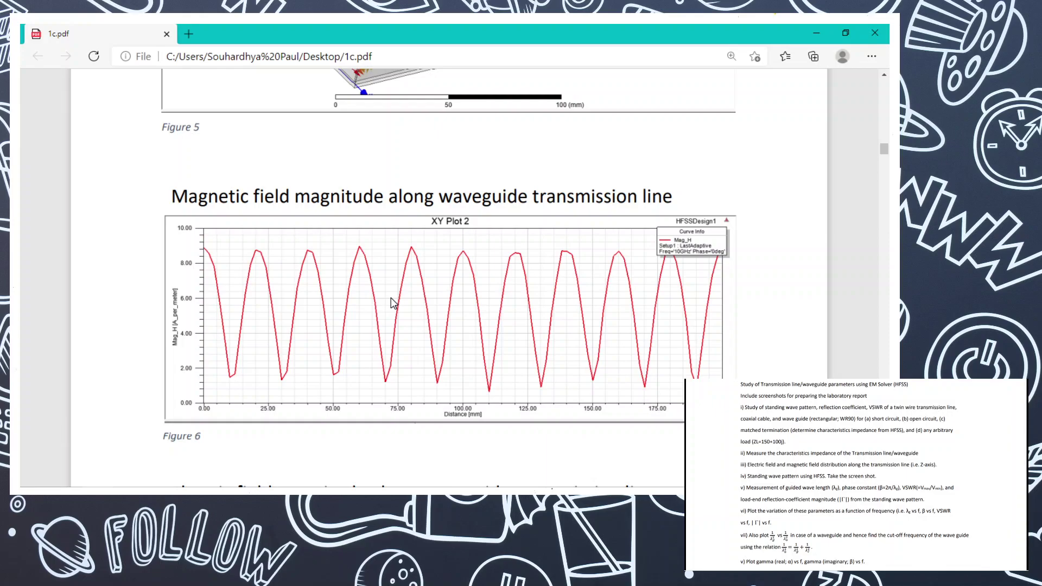
pyautogui.hotkey('alt', 'Tab')
pyautogui.hotkey('alt', 'Tab')
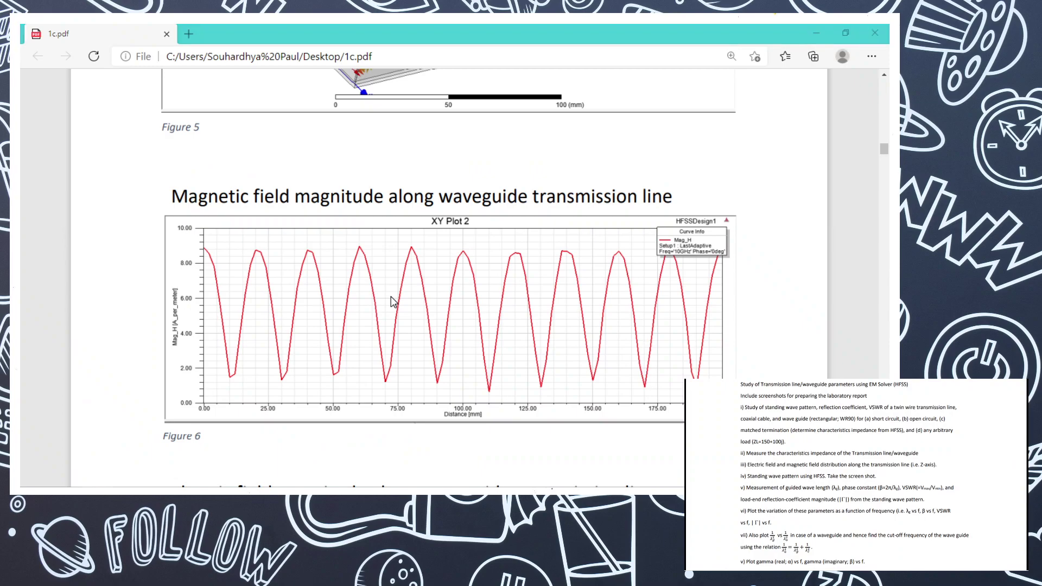
# - Review the lab task list on standing wave patterns, recheck the field magnitude figure in 1c.pdf, and return to HFSS
pyautogui.hotkey('alt', 'Tab')
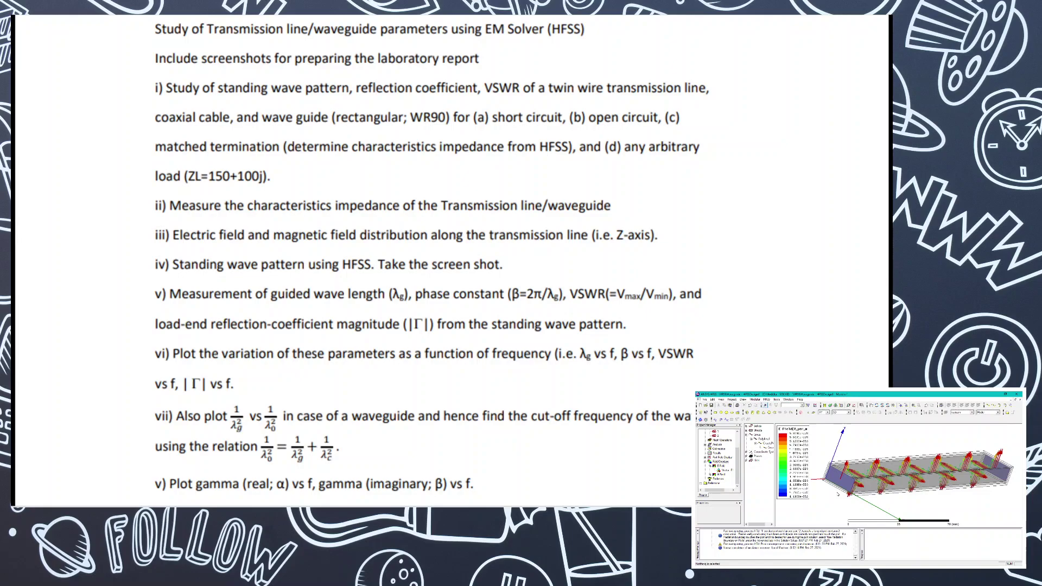
pyautogui.hotkey('alt', 'Tab')
pyautogui.hotkey('alt', 'Tab')
pyautogui.hotkey('alt', 'Tab')
pyautogui.hotkey('alt', 'Tab')
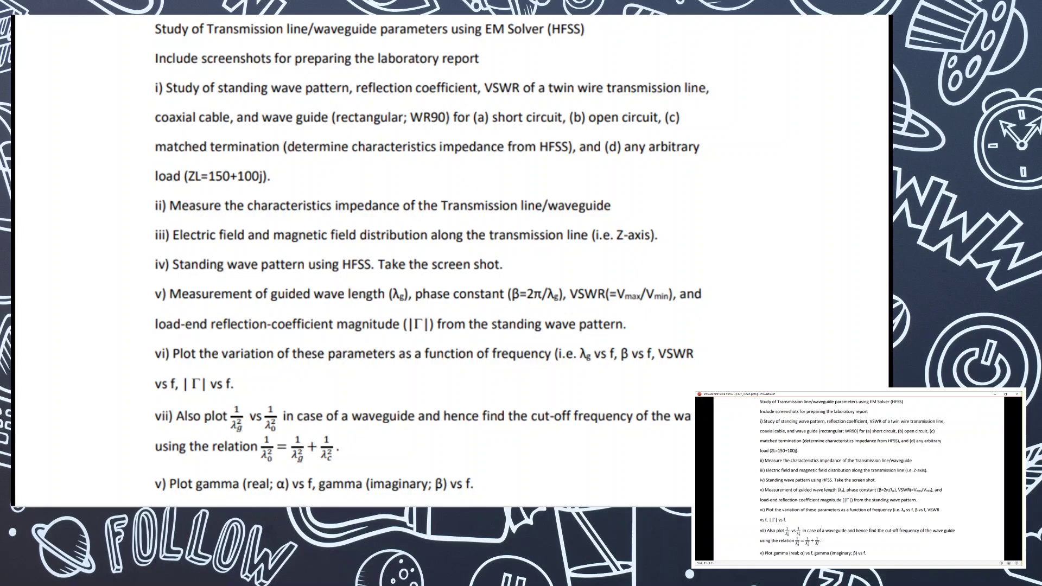
pyautogui.hotkey('alt', 'Tab')
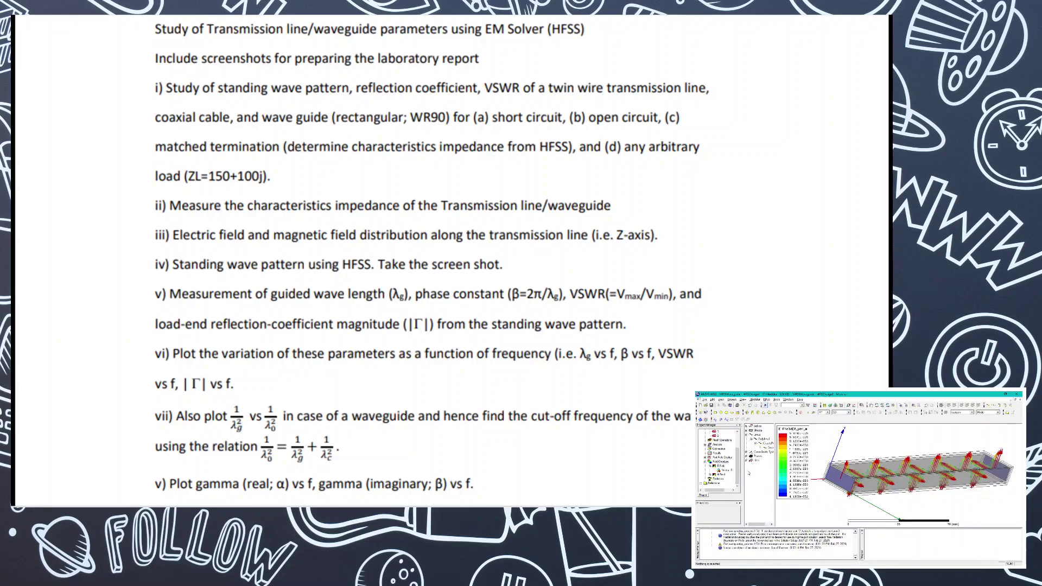
pyautogui.hotkey('alt', 'Tab')
pyautogui.hotkey('alt', 'Tab')
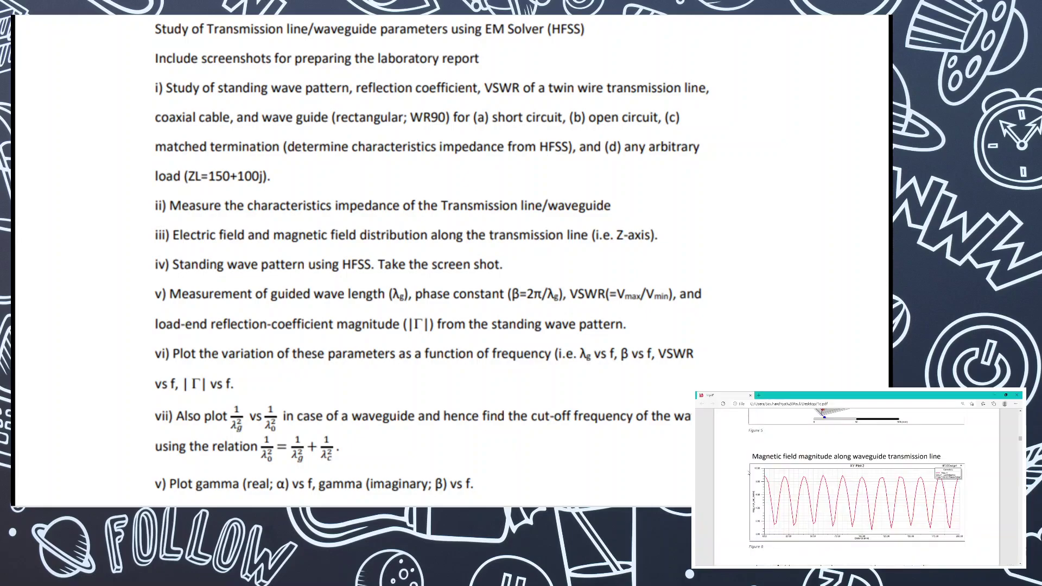
pyautogui.scroll(2, 749, 473)
pyautogui.scroll(-2, 749, 473)
pyautogui.hotkey('alt', 'Tab')
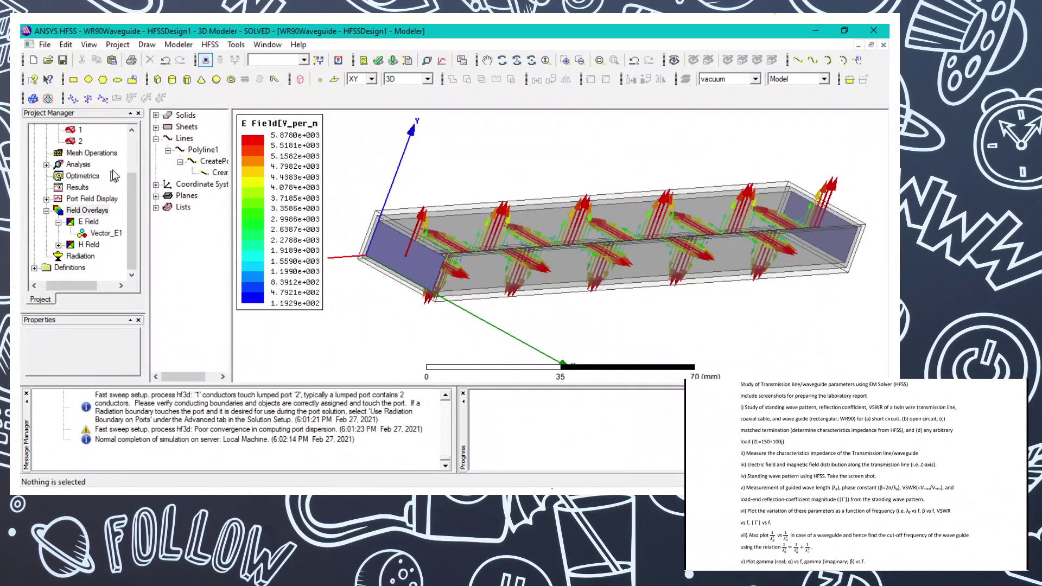
# - Create a rectangular fields report of Mag_E versus distance along Polyline1, using Setup1 : LastAdaptive and 1001 points
pyautogui.click(46, 211)
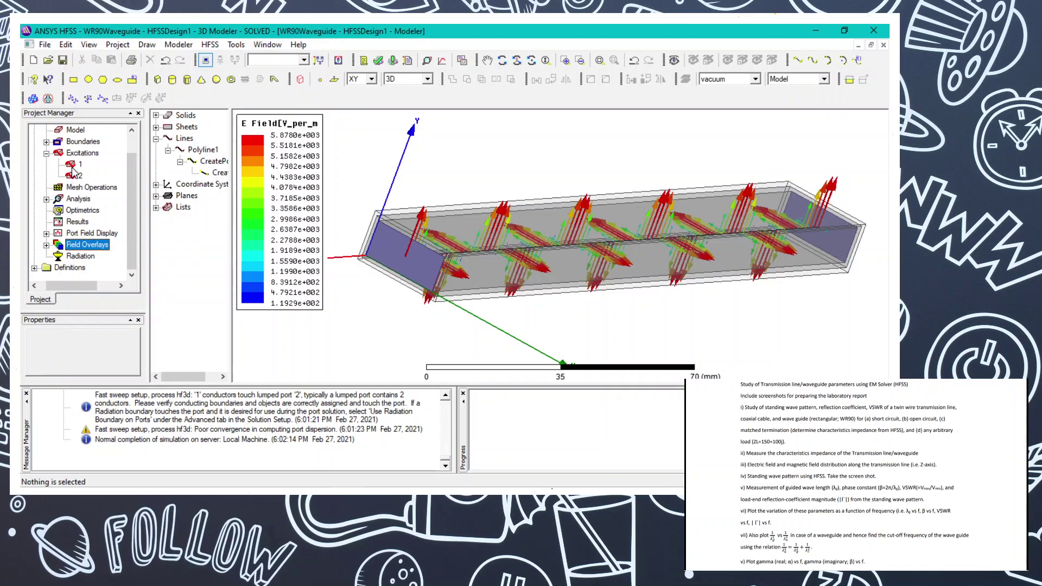
pyautogui.click(47, 154)
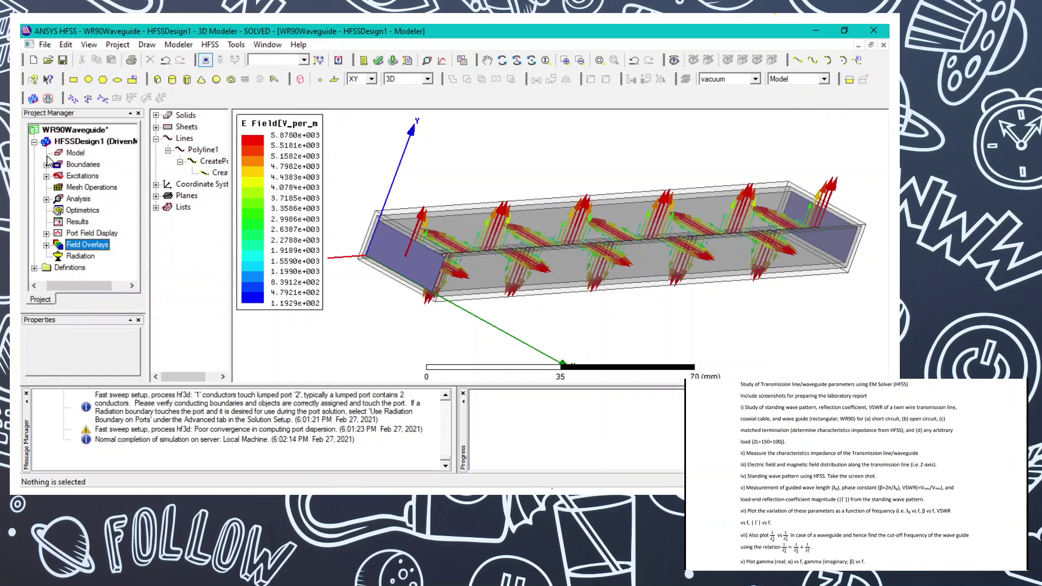
pyautogui.click(75, 221)
pyautogui.rightClick(75, 222)
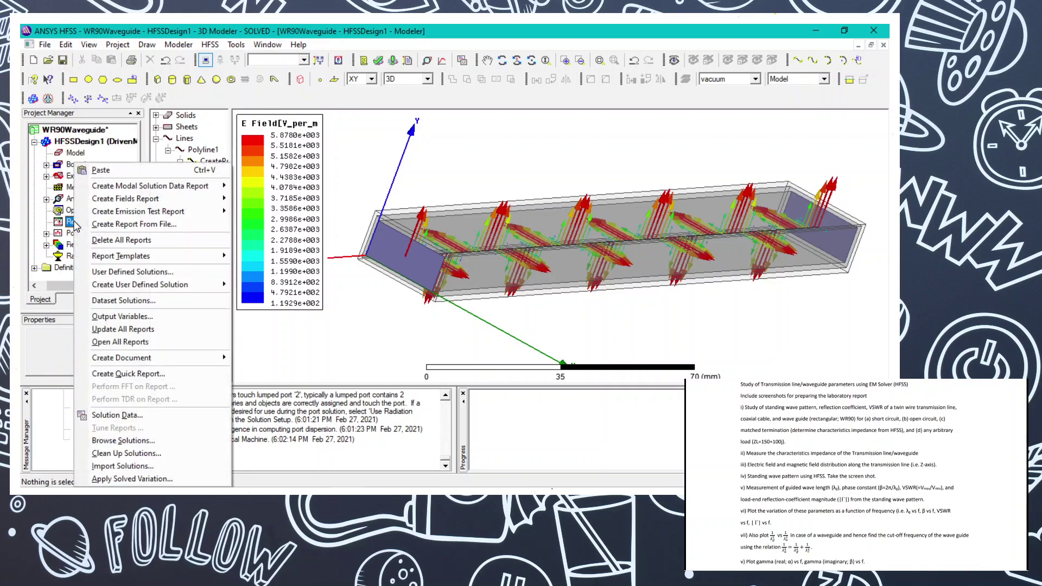
pyautogui.moveTo(217, 201)
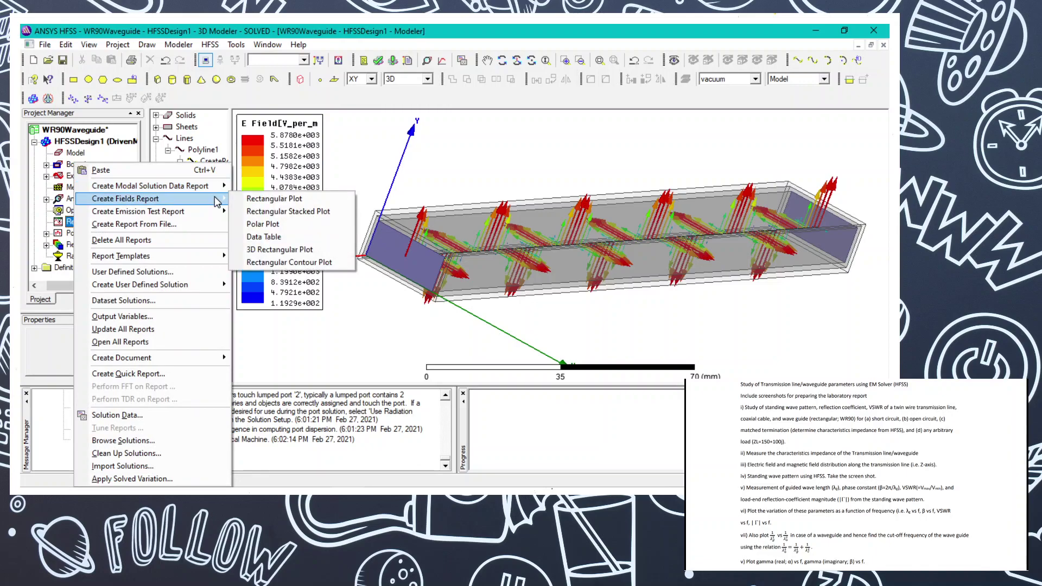
pyautogui.click(244, 200)
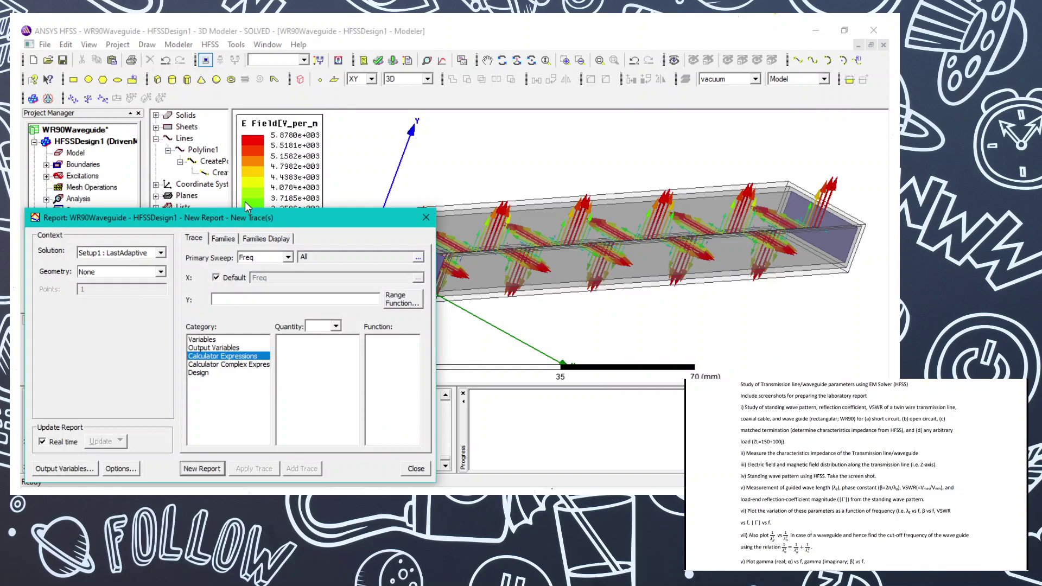
pyautogui.click(161, 274)
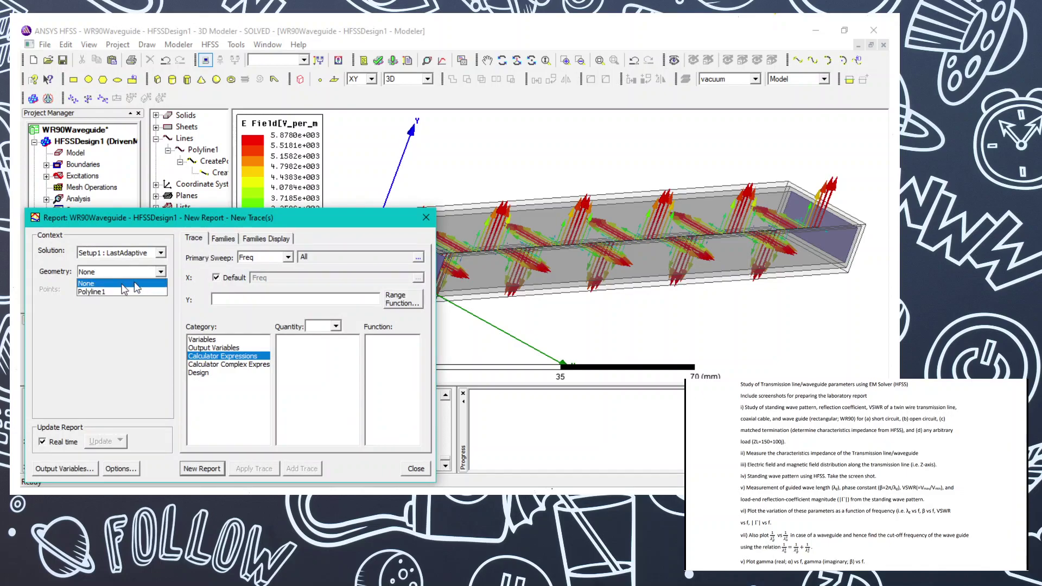
pyautogui.click(83, 293)
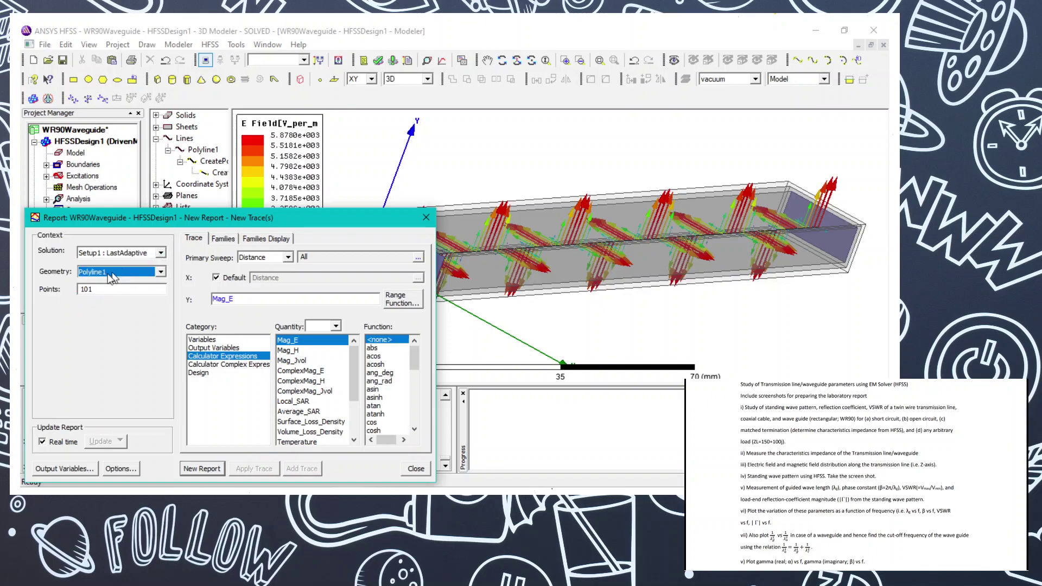
pyautogui.click(88, 289)
pyautogui.write('0')
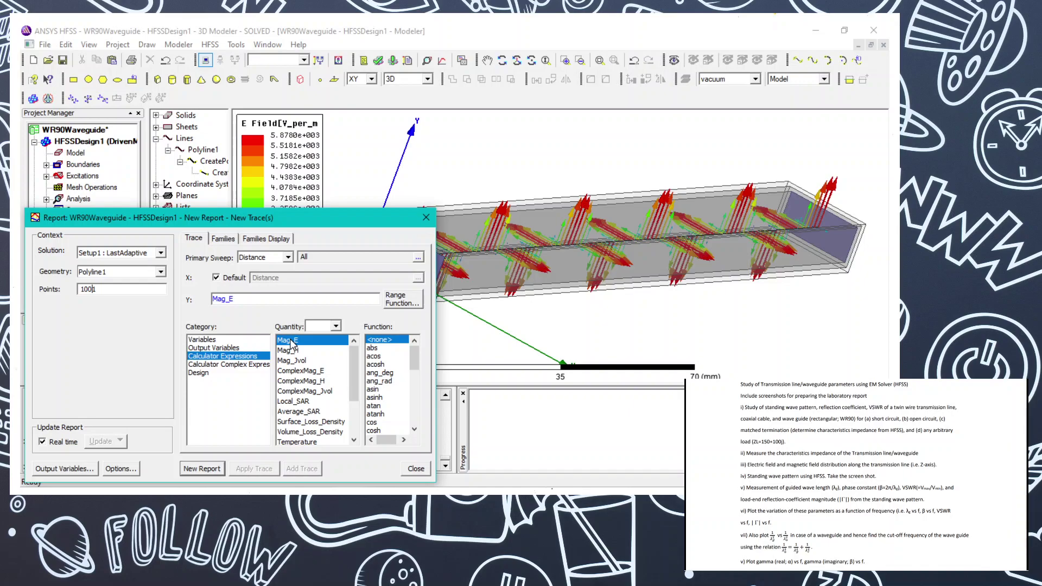
pyautogui.click(197, 470)
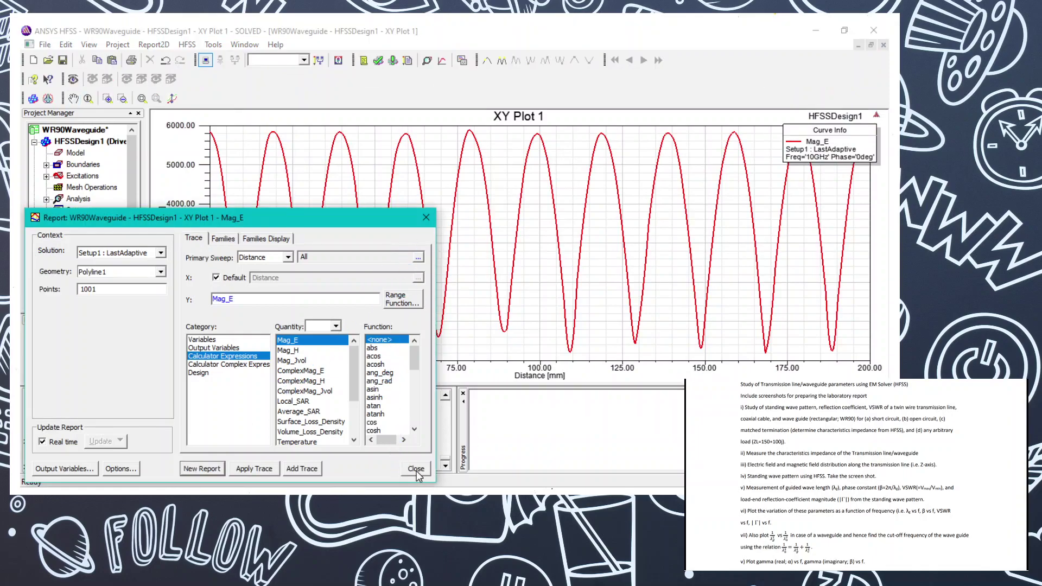
pyautogui.click(417, 470)
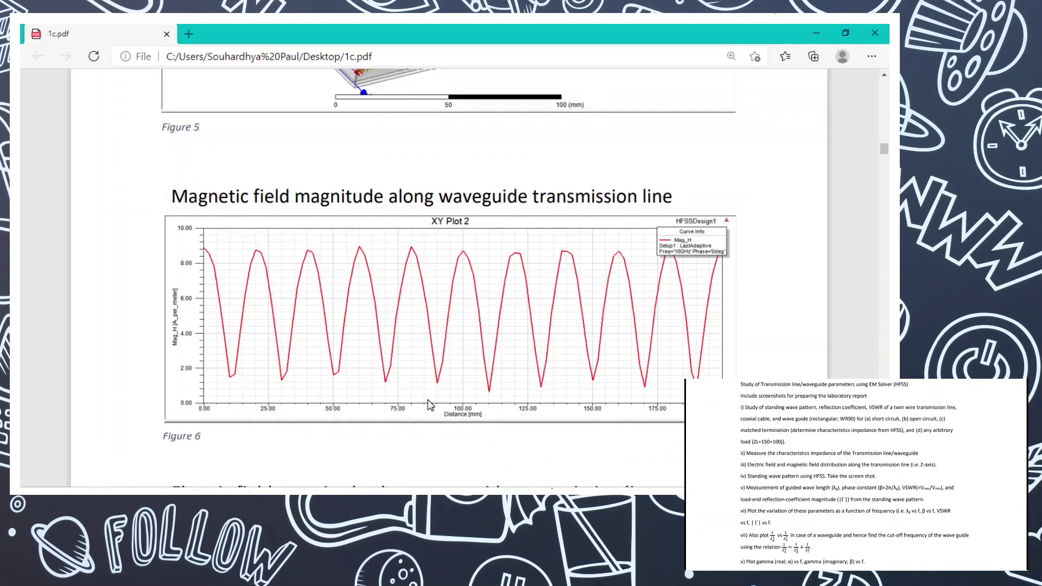
# - Examine the electric and magnetic field magnitude figures in 1c.pdf for comparison and return to HFSS
pyautogui.scroll(-5, 430, 404)
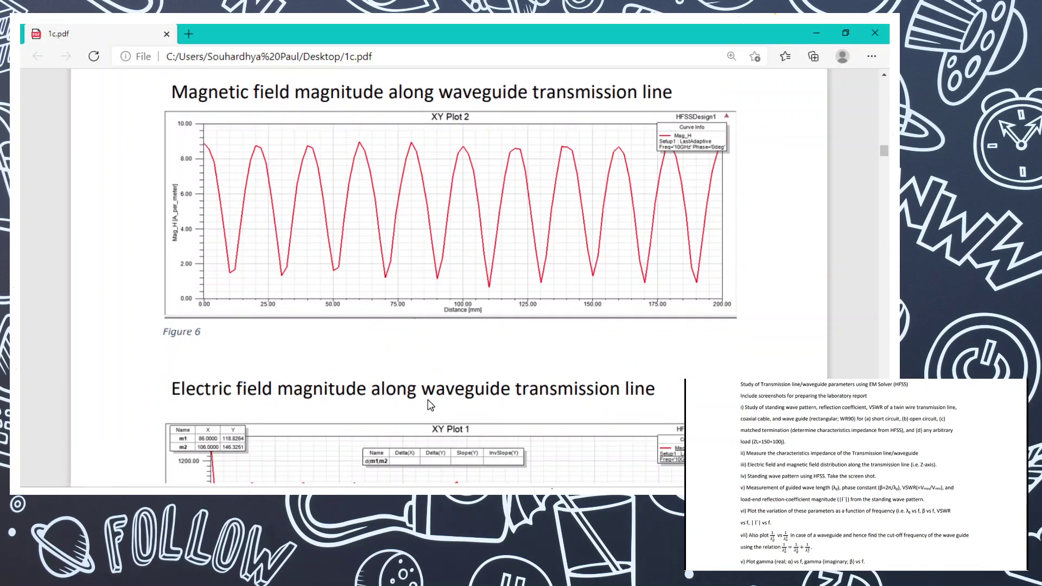
pyautogui.scroll(-2, 431, 405)
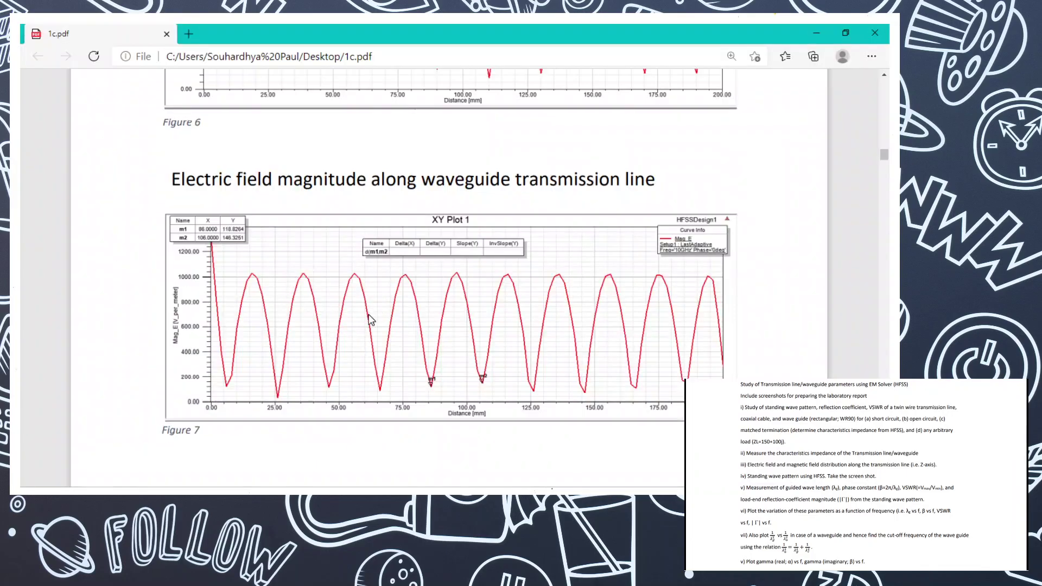
pyautogui.scroll(2, 371, 320)
pyautogui.scroll(8, 371, 320)
pyautogui.scroll(-3, 371, 320)
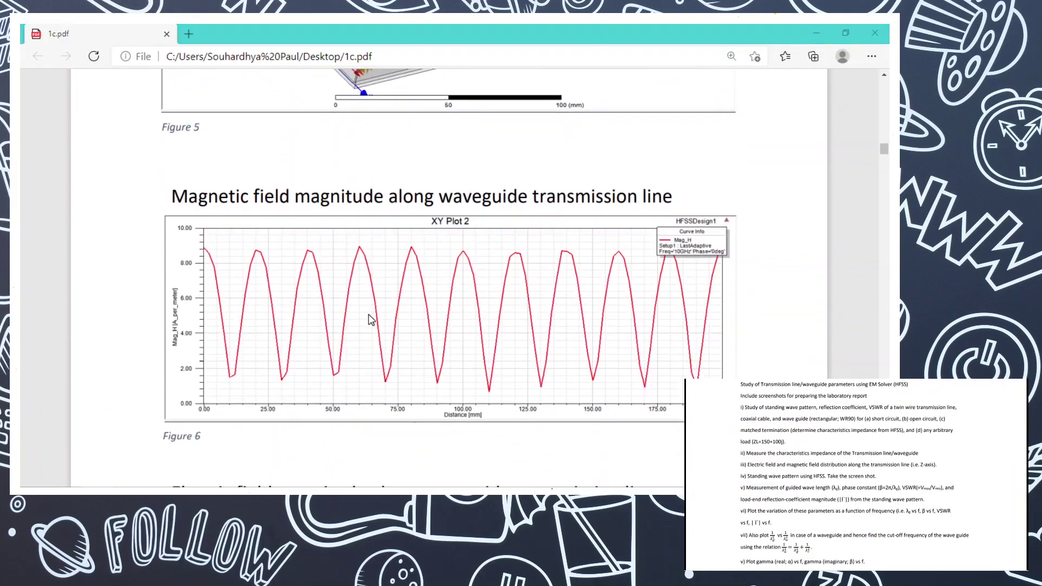
pyautogui.hotkey('alt', 'Tab')
# - Create a rectangular fields report of Mag_H versus distance along Polyline1, using Setup1 : LastAdaptive and 1001 points
pyautogui.rightClick(75, 223)
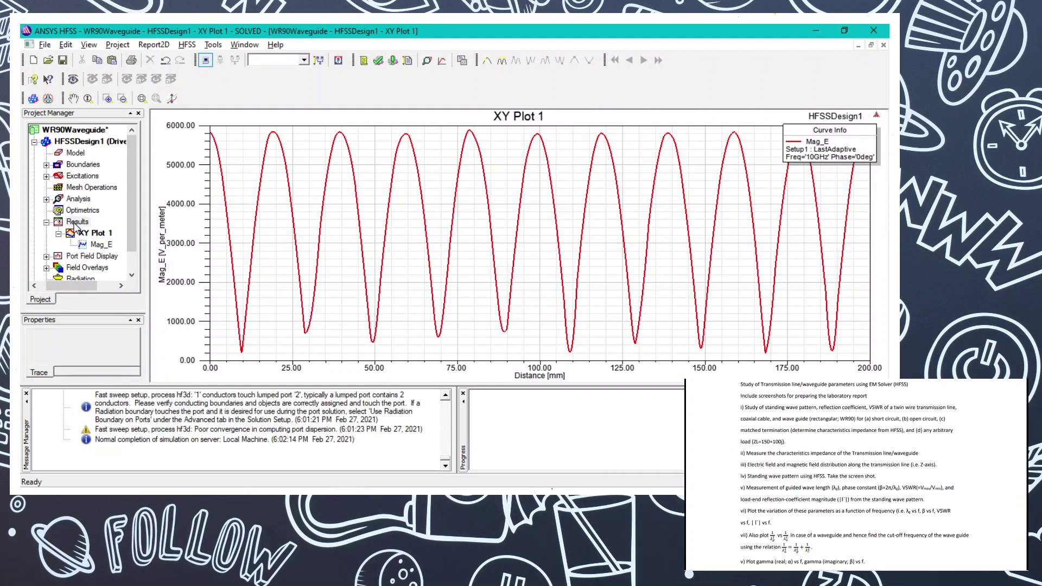
pyautogui.moveTo(217, 200)
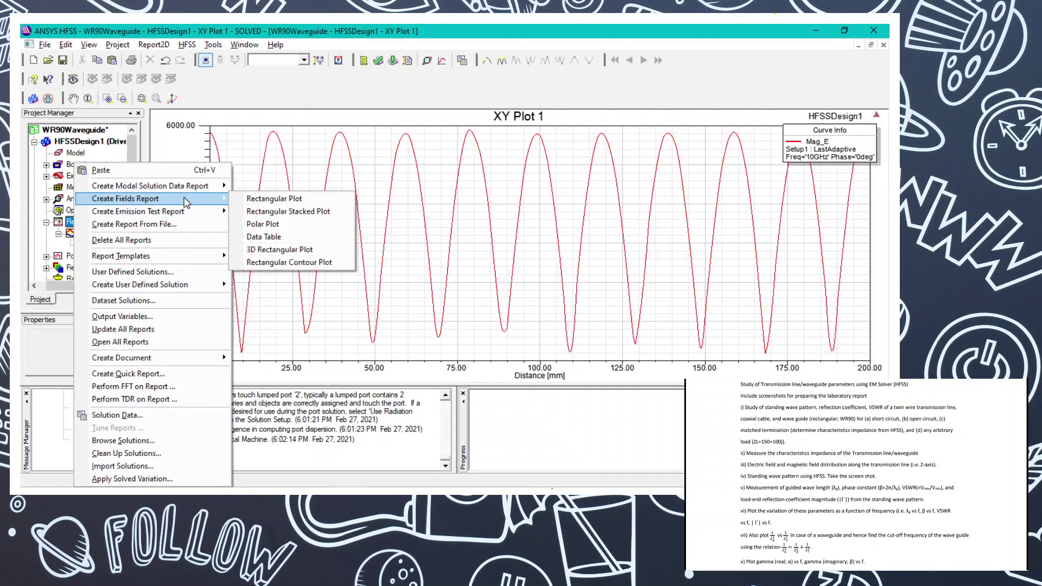
pyautogui.click(269, 203)
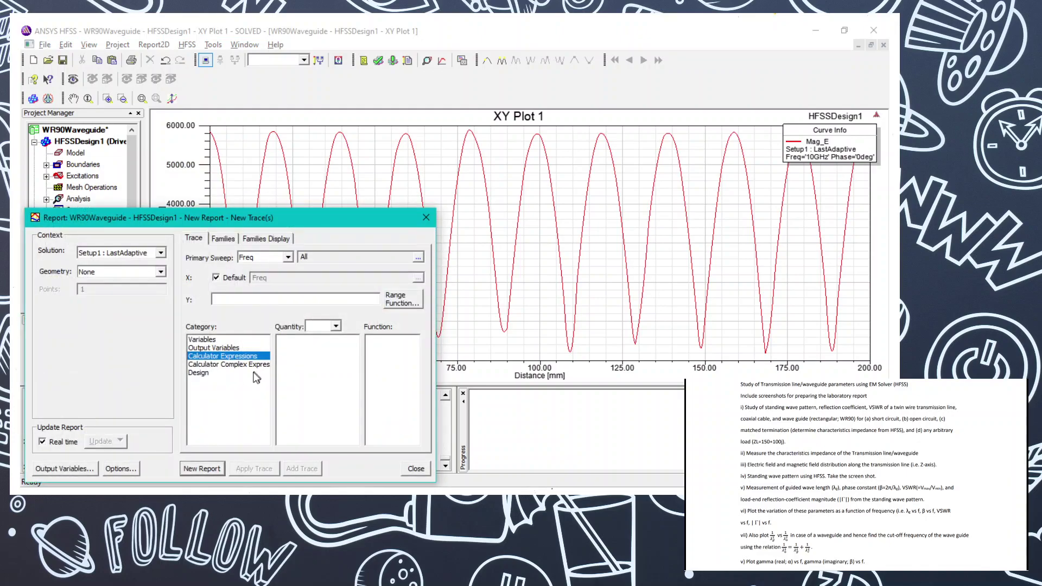
pyautogui.click(130, 271)
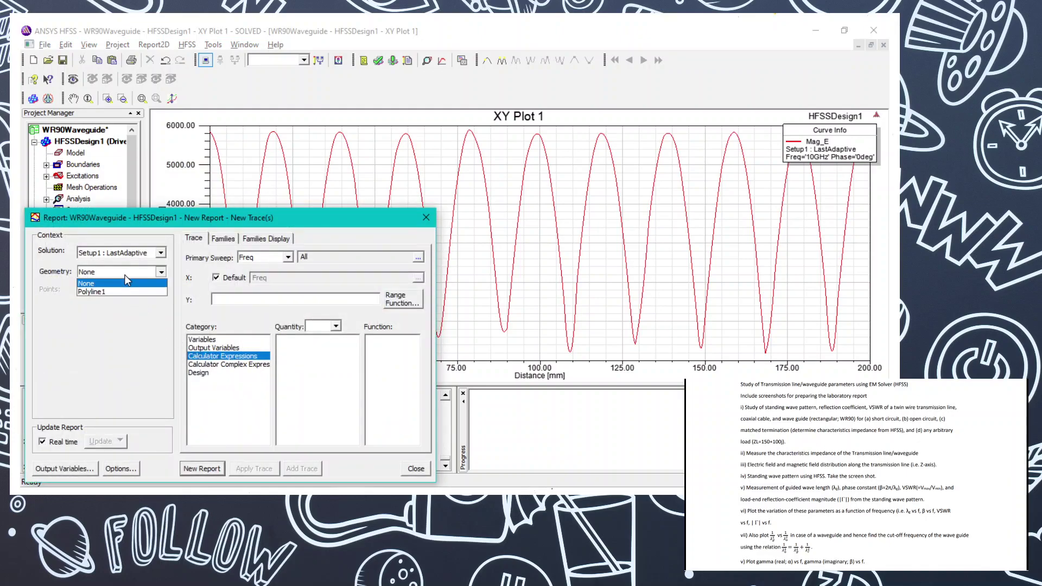
pyautogui.click(98, 293)
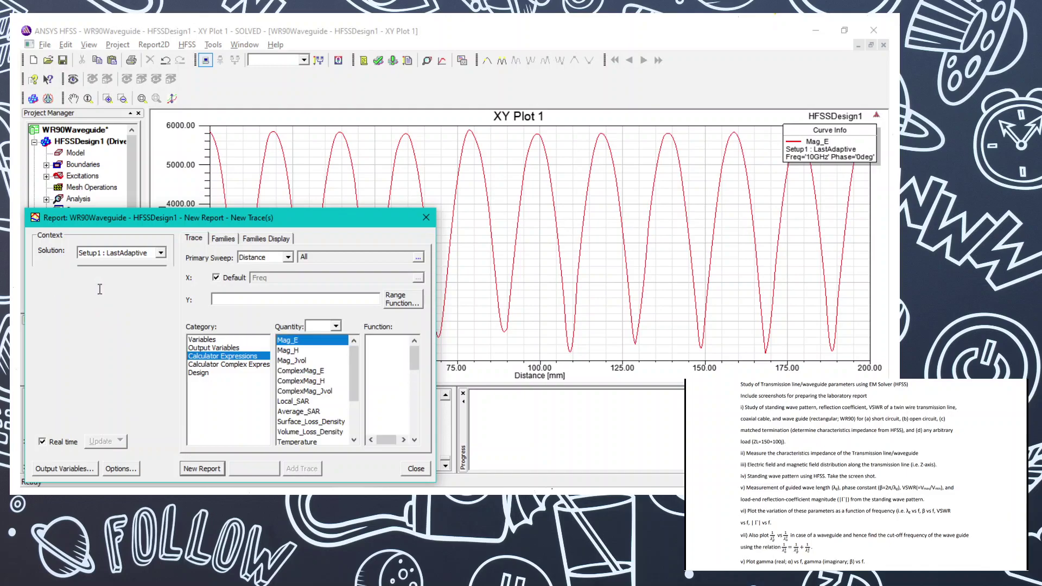
pyautogui.click(92, 292)
pyautogui.write('001')
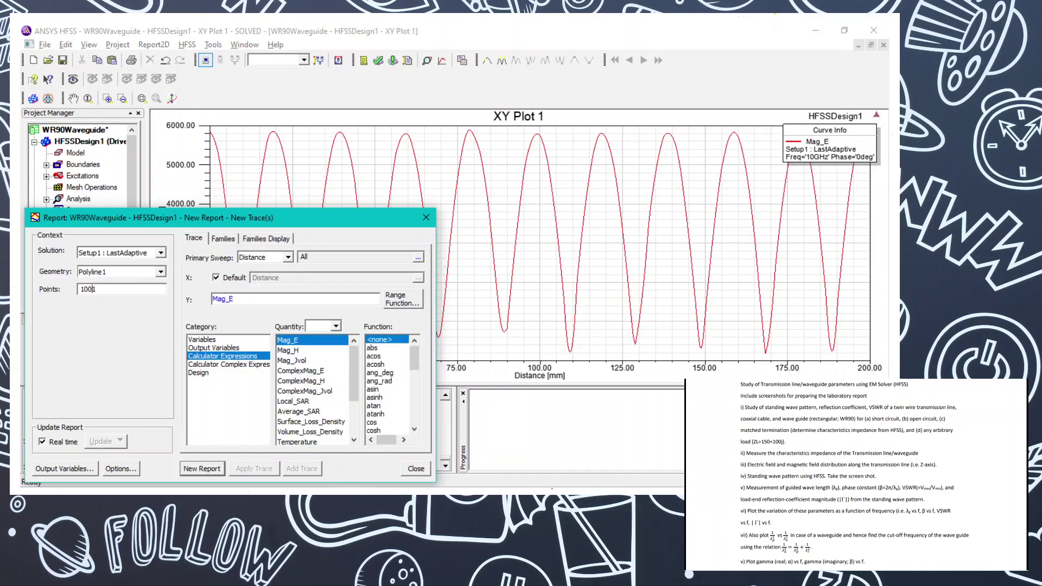
pyautogui.click(284, 350)
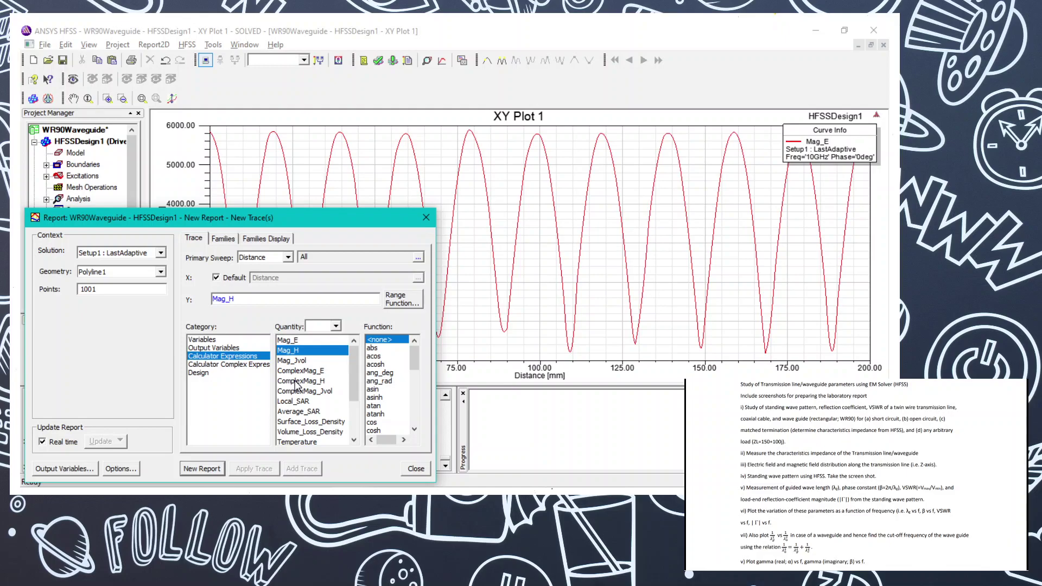
pyautogui.click(206, 469)
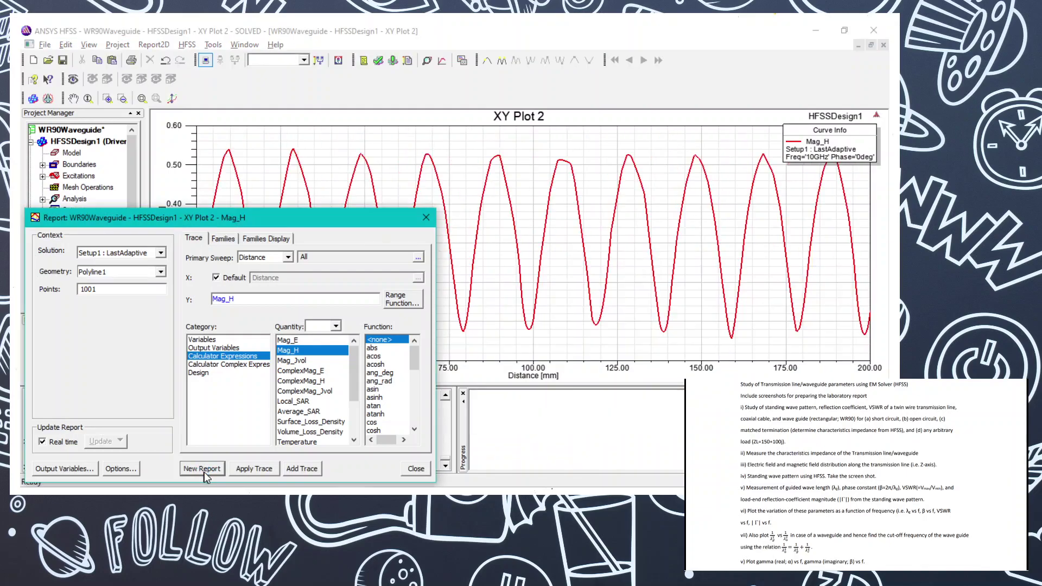
# - Close the report setup for Mag_H, check the electric field magnitude figure in 1c.pdf, and return to HFSS
pyautogui.click(426, 217)
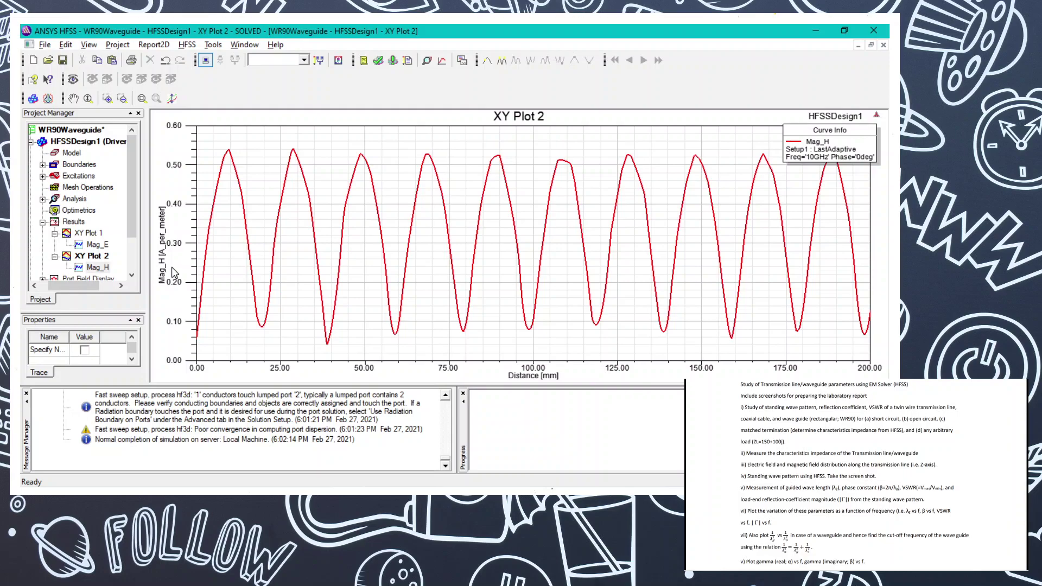
pyautogui.hotkey('alt', 'Tab')
pyautogui.scroll(-7, 243, 308)
pyautogui.scroll(-8, 244, 308)
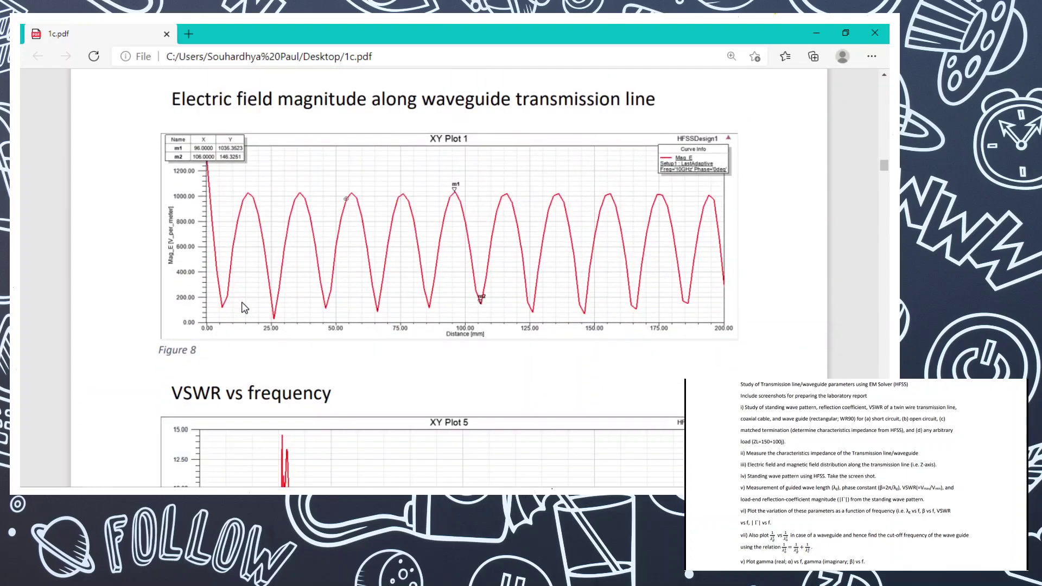
pyautogui.hotkey('alt', 'Tab')
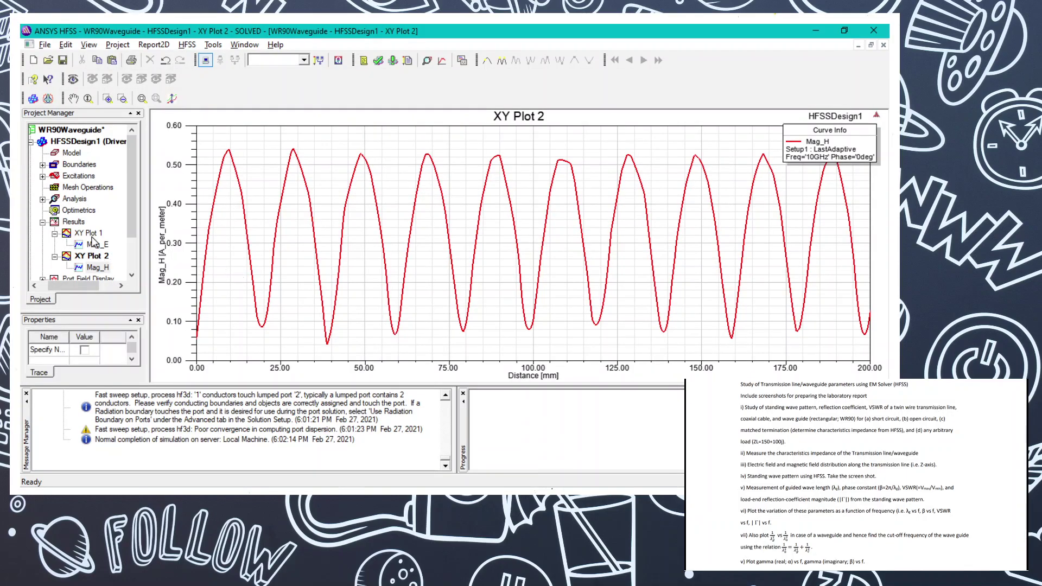
# - Open XY Plot 1 and add markers at the Mag_E minima near 109 mm and 129 mm and the peak near 119 mm
pyautogui.doubleClick(92, 233)
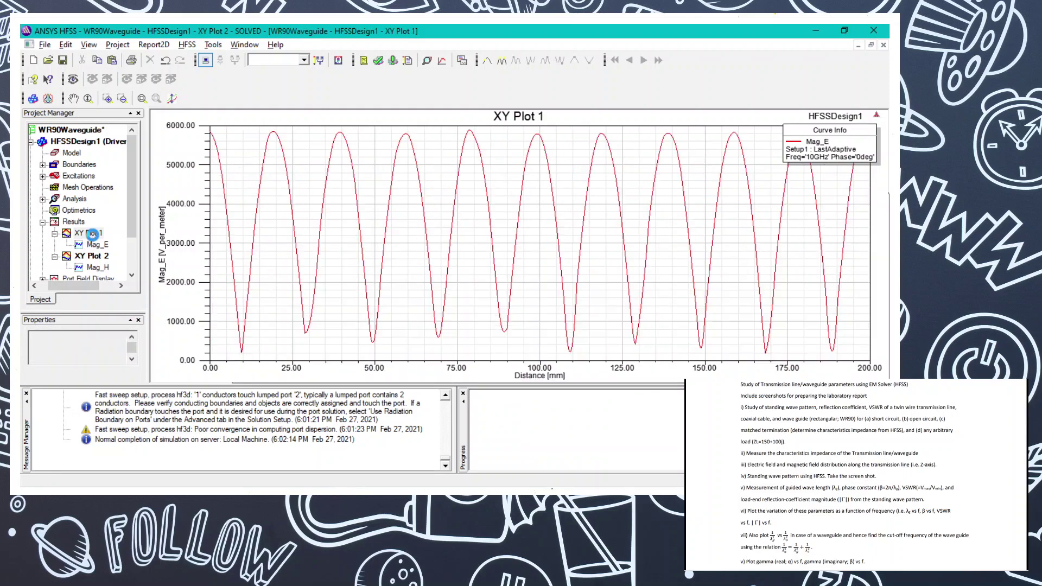
pyautogui.rightClick(494, 172)
pyautogui.moveTo(537, 176)
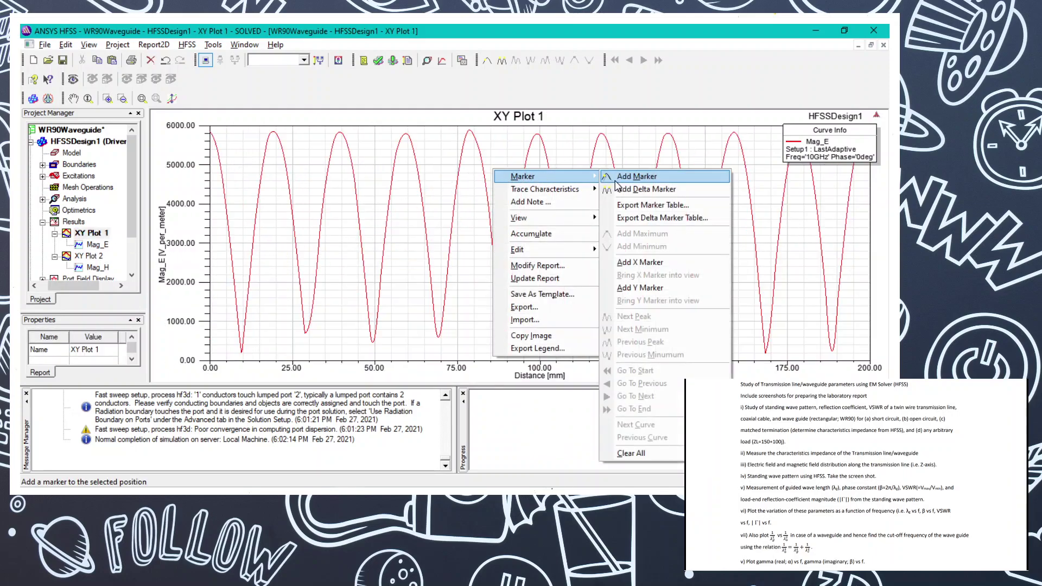
pyautogui.click(617, 177)
pyautogui.click(574, 361)
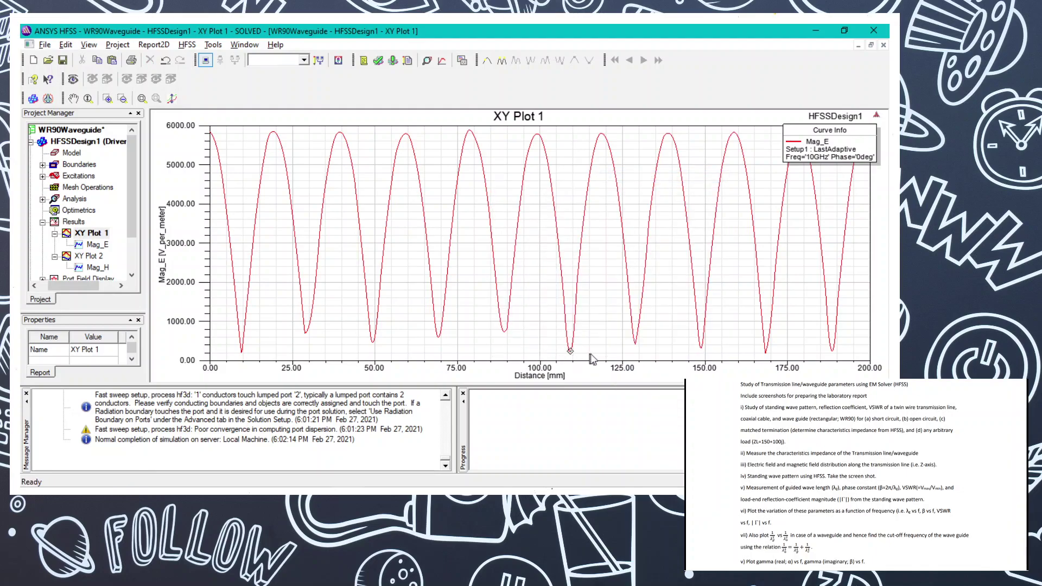
pyautogui.click(640, 350)
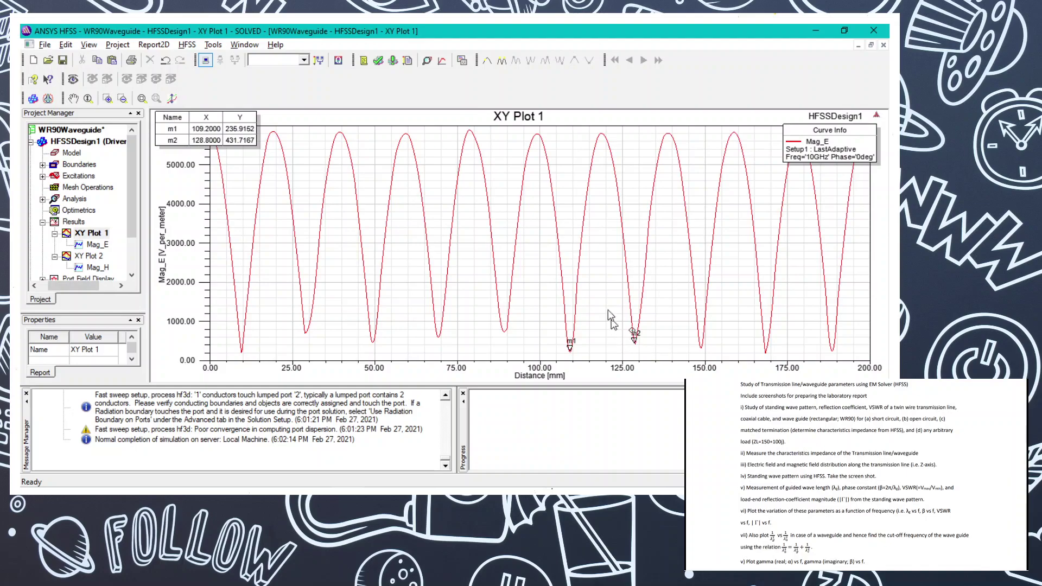
pyautogui.click(601, 131)
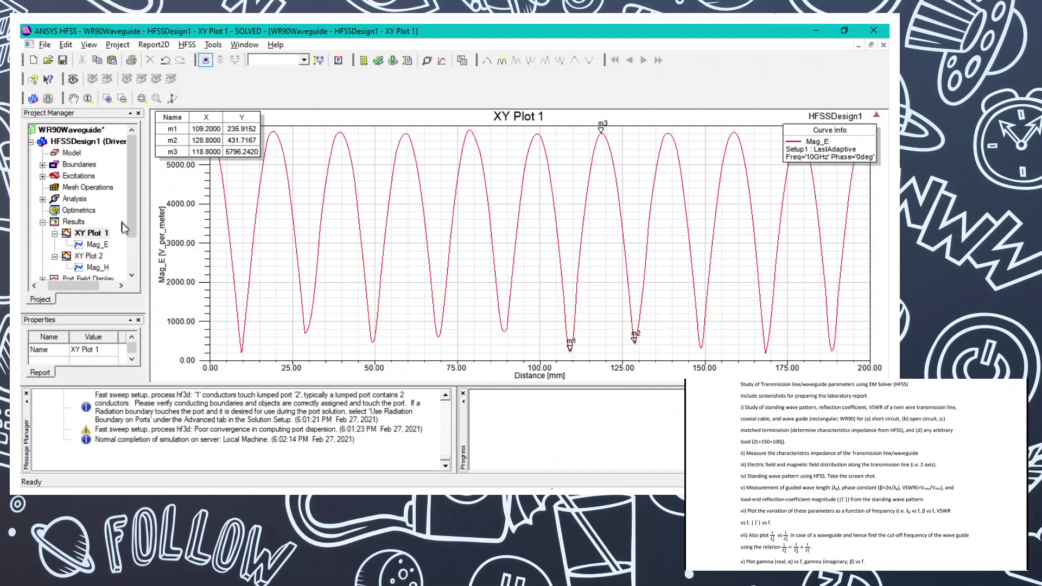
# - Examine the VSWR vs frequency figure in 1c.pdf and return to HFSS
pyautogui.moveTo(130, 228); pyautogui.dragTo(136, 276)
pyautogui.hotkey('alt', 'Tab')
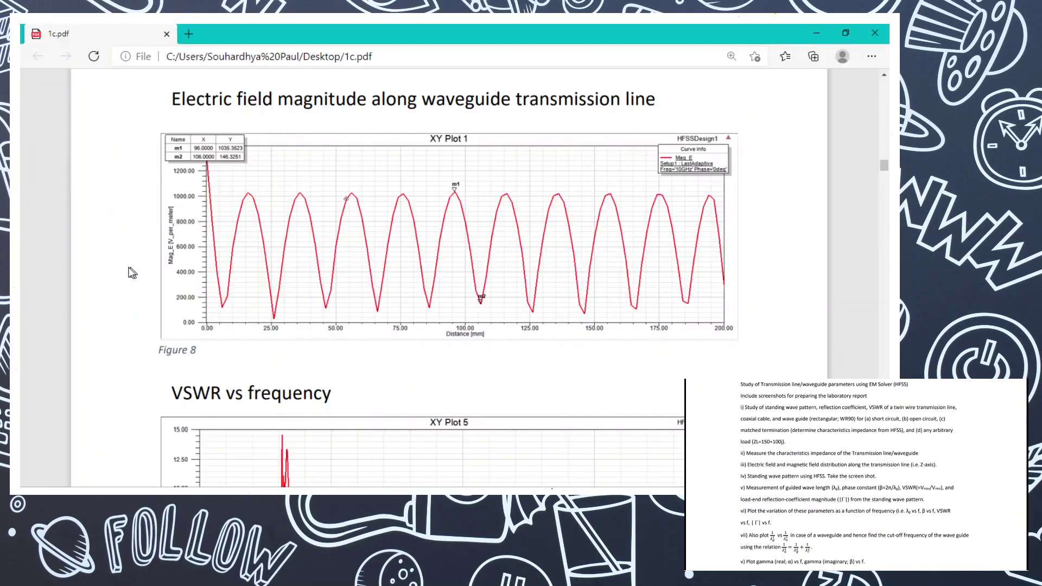
pyautogui.scroll(-1, 121, 278)
pyautogui.scroll(-3, 120, 278)
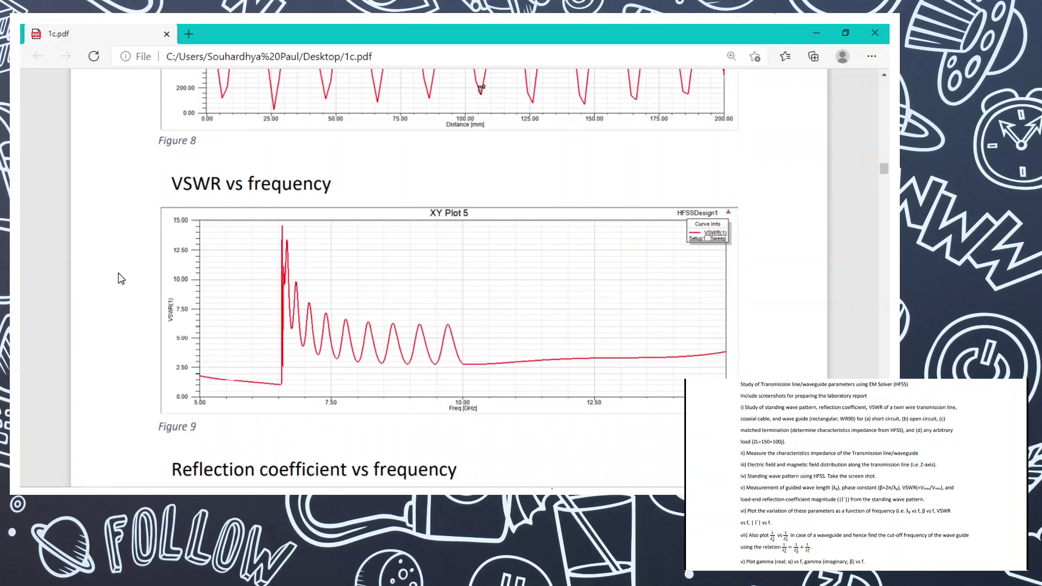
pyautogui.hotkey('alt', 'Tab')
# - Create a rectangular modal solution data report of VSWR(1) versus Freq, using Setup1 : Sweep with no function applied
pyautogui.click(71, 175)
pyautogui.rightClick(70, 176)
pyautogui.moveTo(165, 183)
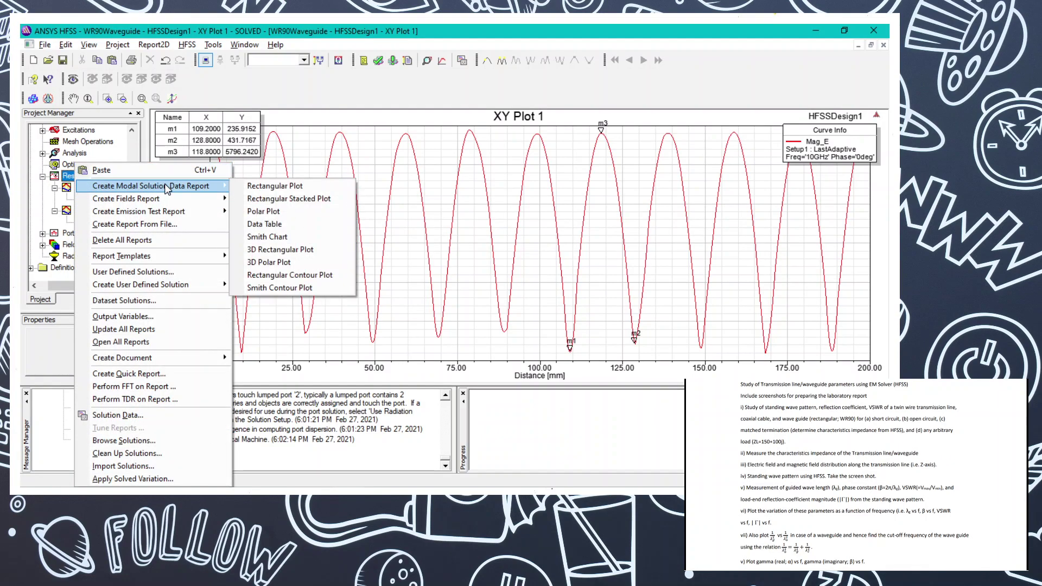
pyautogui.click(252, 187)
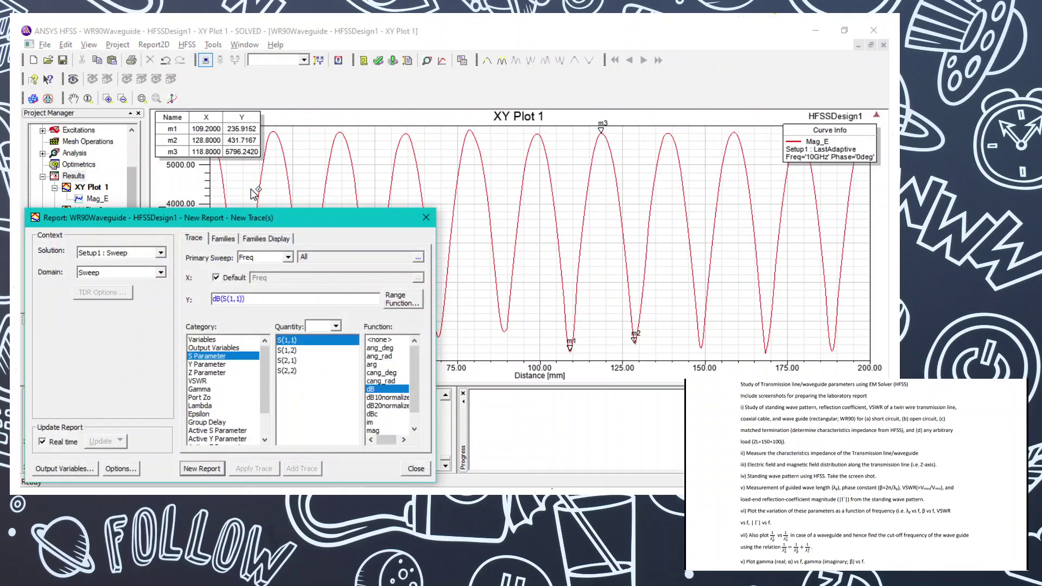
pyautogui.click(202, 381)
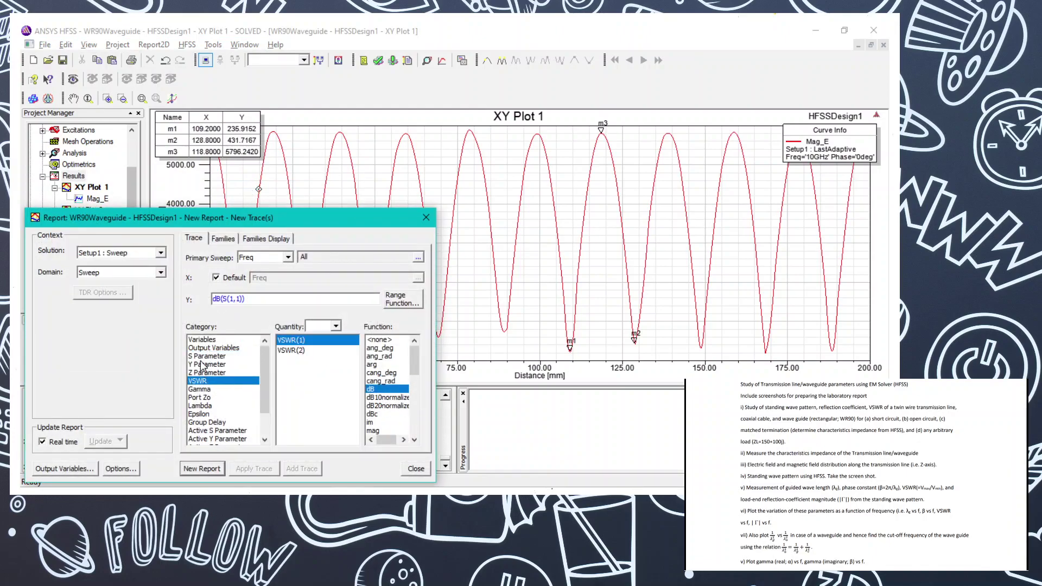
pyautogui.click(162, 272)
pyautogui.click(162, 273)
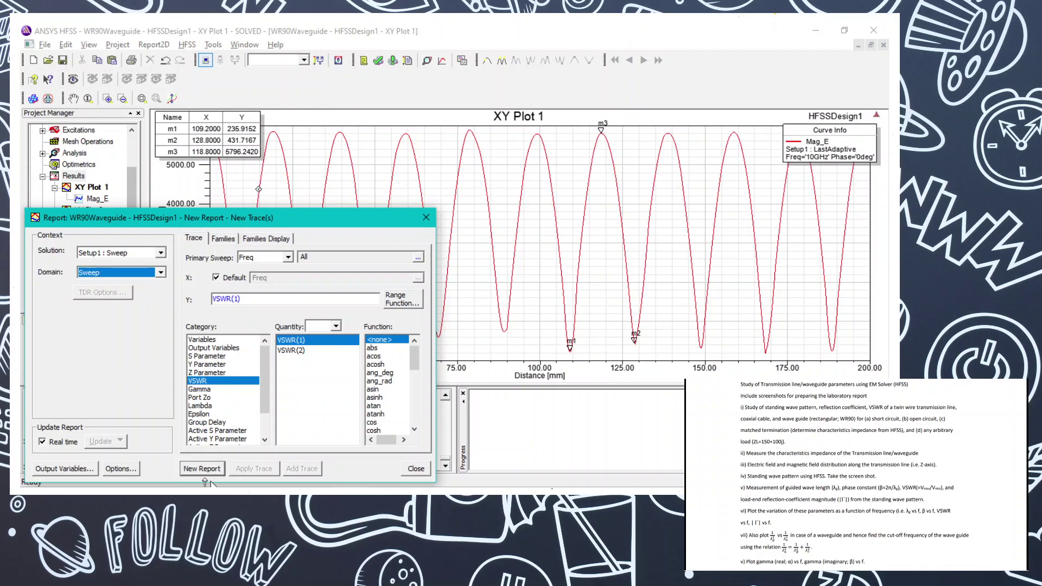
pyautogui.click(194, 469)
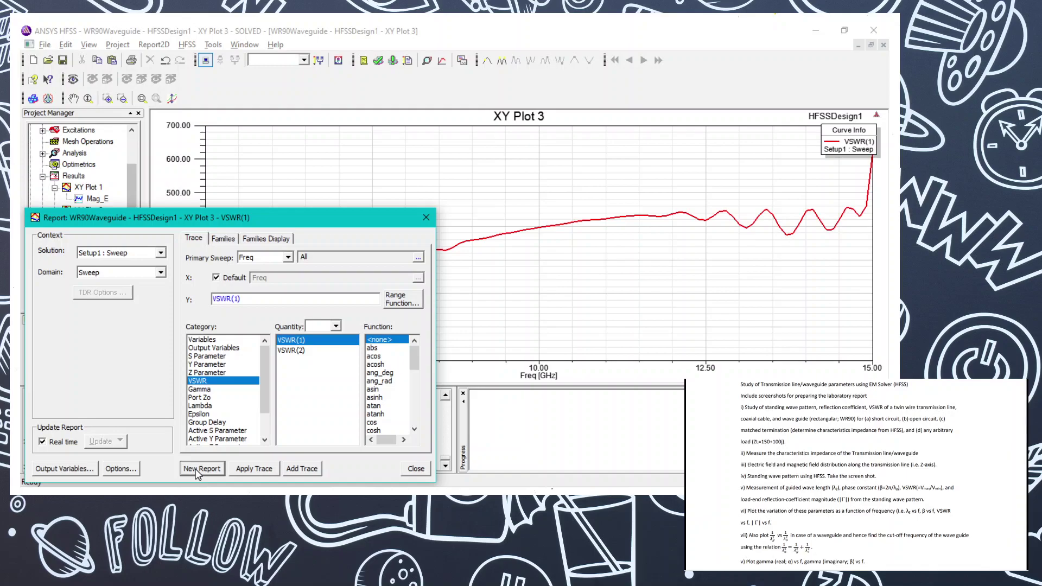
pyautogui.click(425, 217)
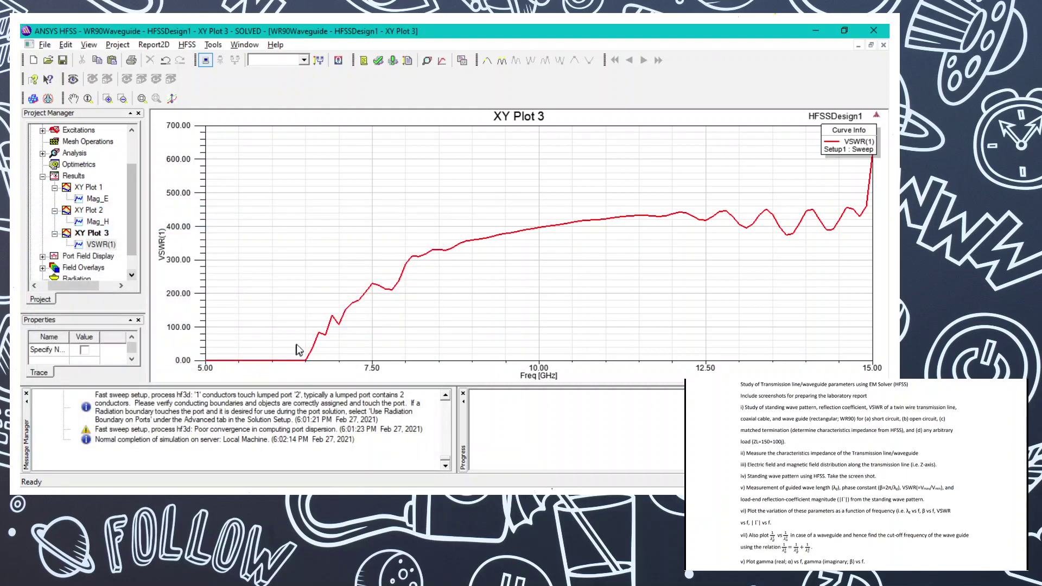
# - Compare with the VSWR figure in 1c.pdf, look at its reflection coefficient vs frequency figure, and return to HFSS
pyautogui.hotkey('alt', 'Tab')
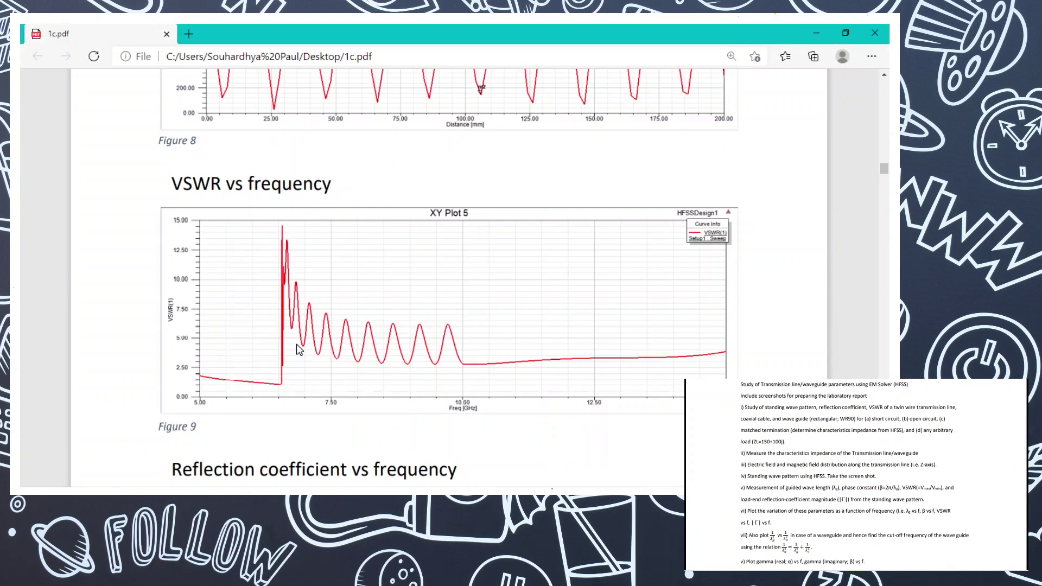
pyautogui.scroll(2, 299, 349)
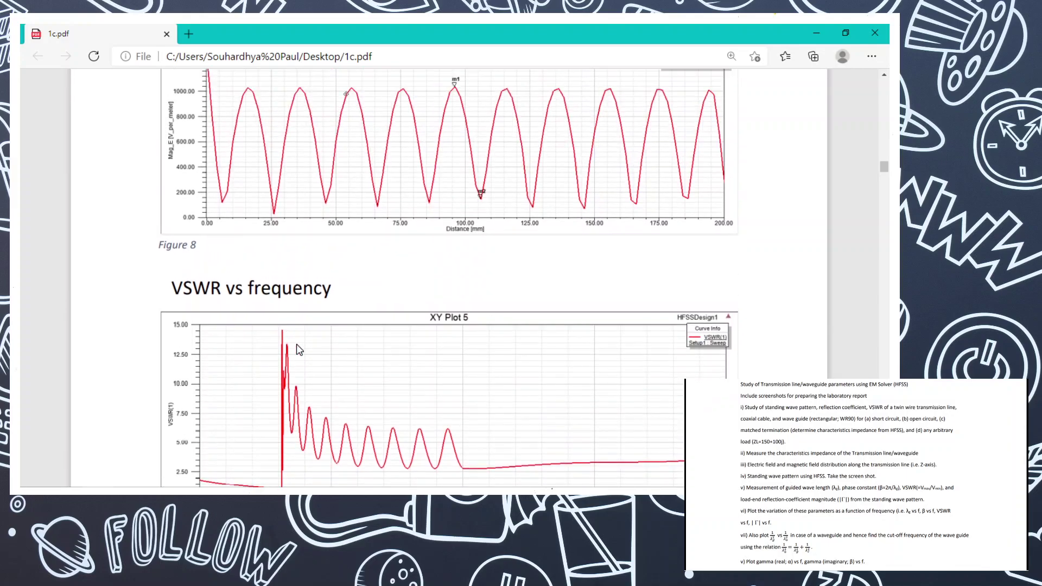
pyautogui.scroll(-1, 299, 349)
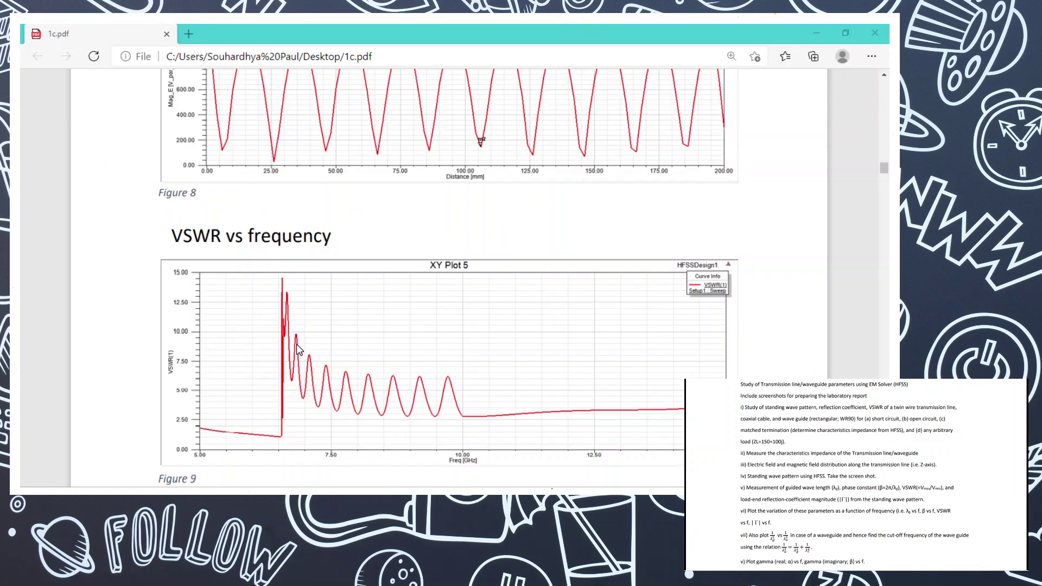
pyautogui.scroll(-4, 299, 349)
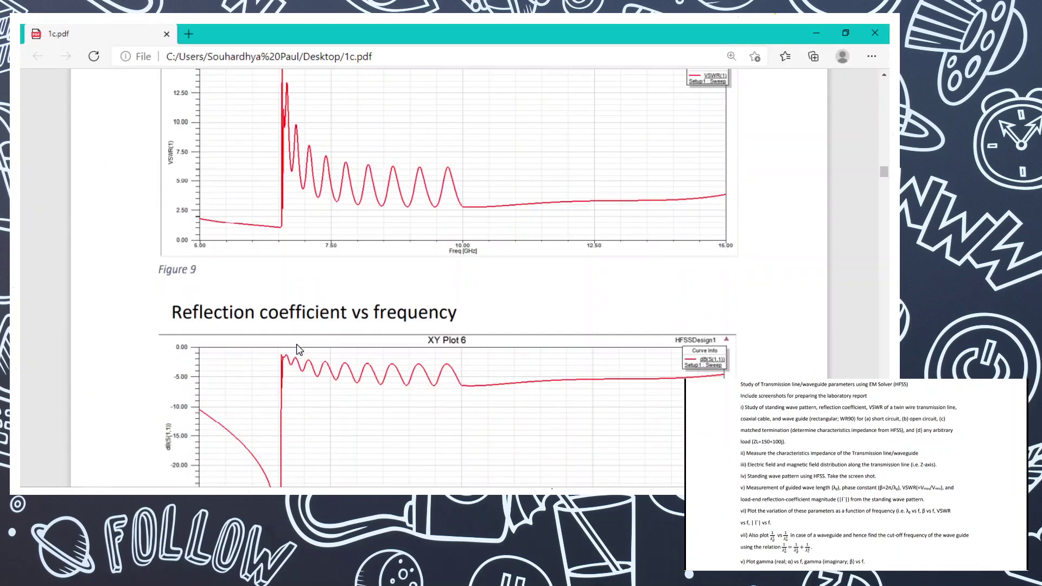
pyautogui.scroll(-2, 299, 349)
pyautogui.hotkey('alt', 'Tab')
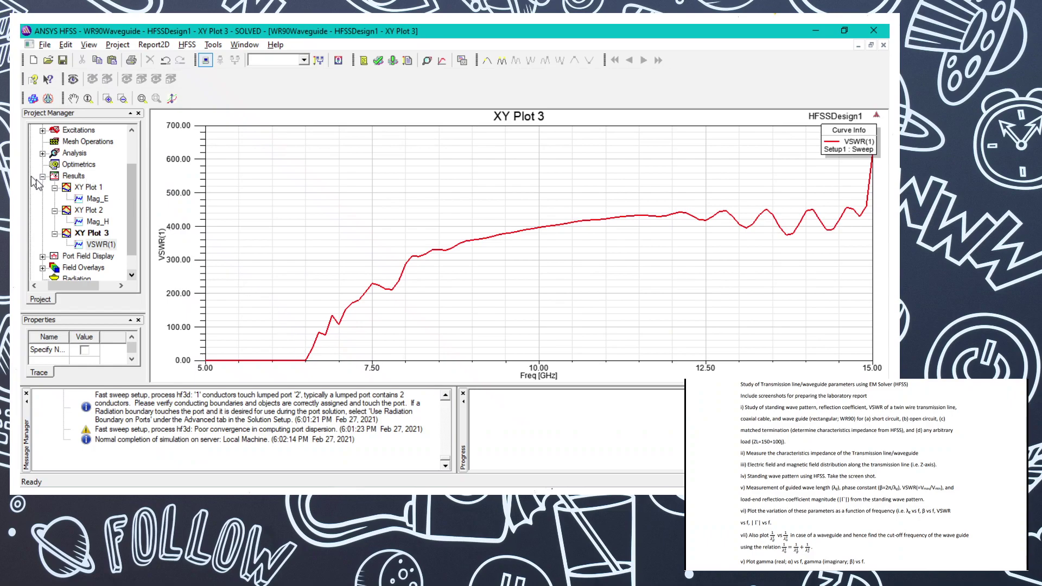
# - Create a rectangular modal solution data report of dB(S(1,1)) versus Freq, using Setup1 : Sweep
pyautogui.rightClick(73, 179)
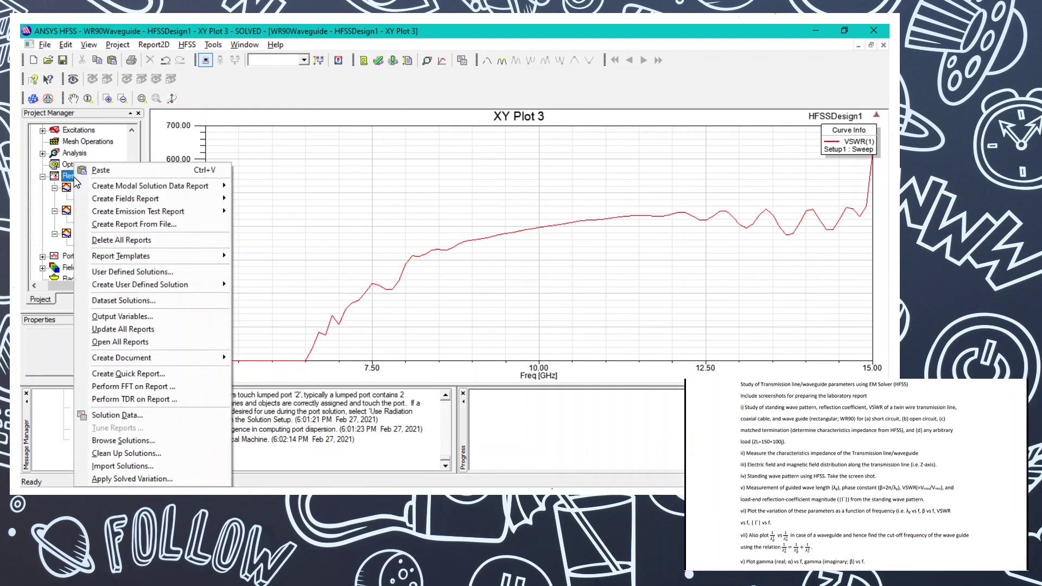
pyautogui.moveTo(166, 188)
pyautogui.click(242, 188)
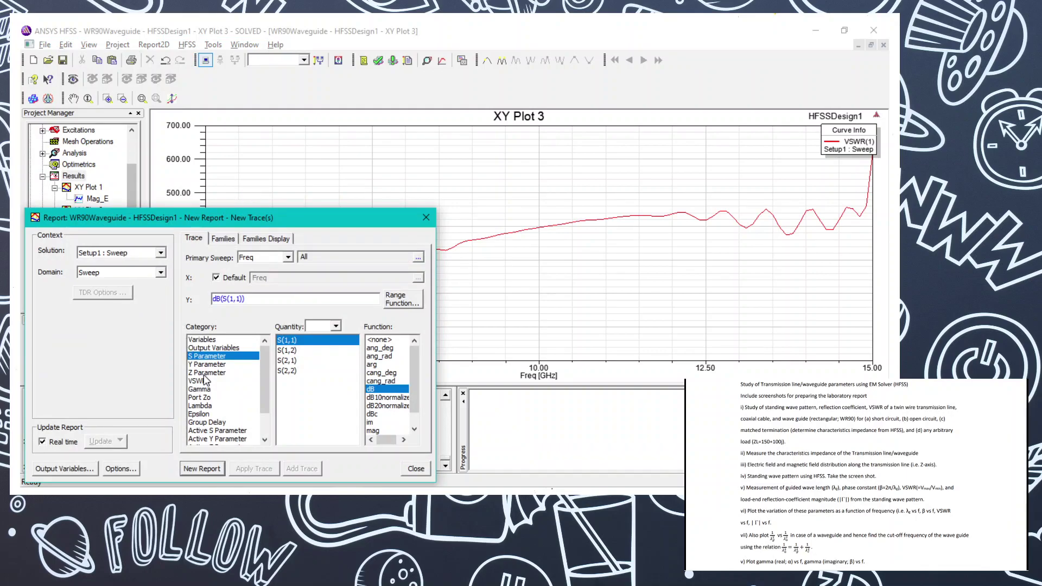
pyautogui.click(212, 468)
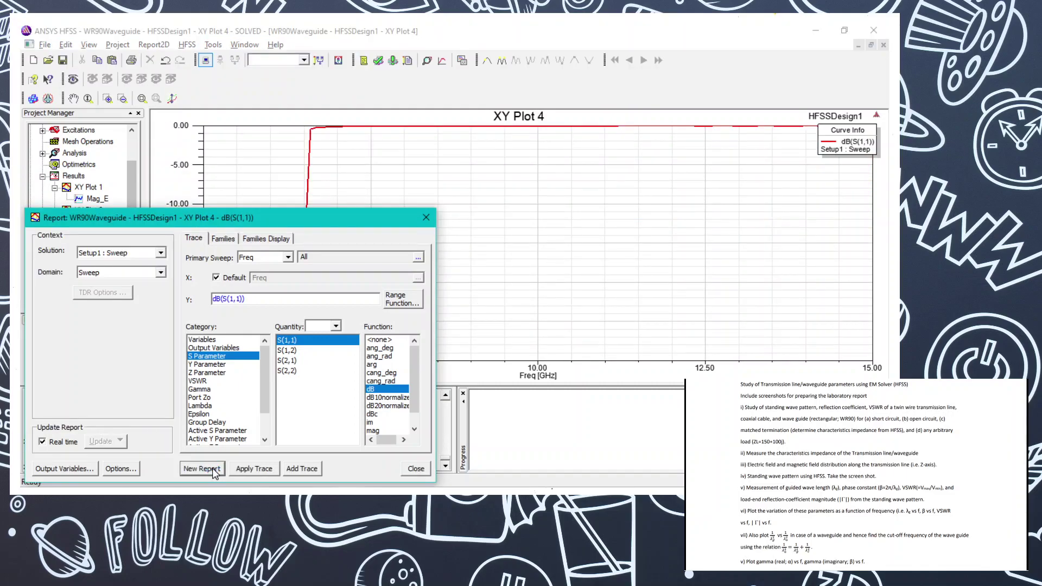
pyautogui.click(424, 218)
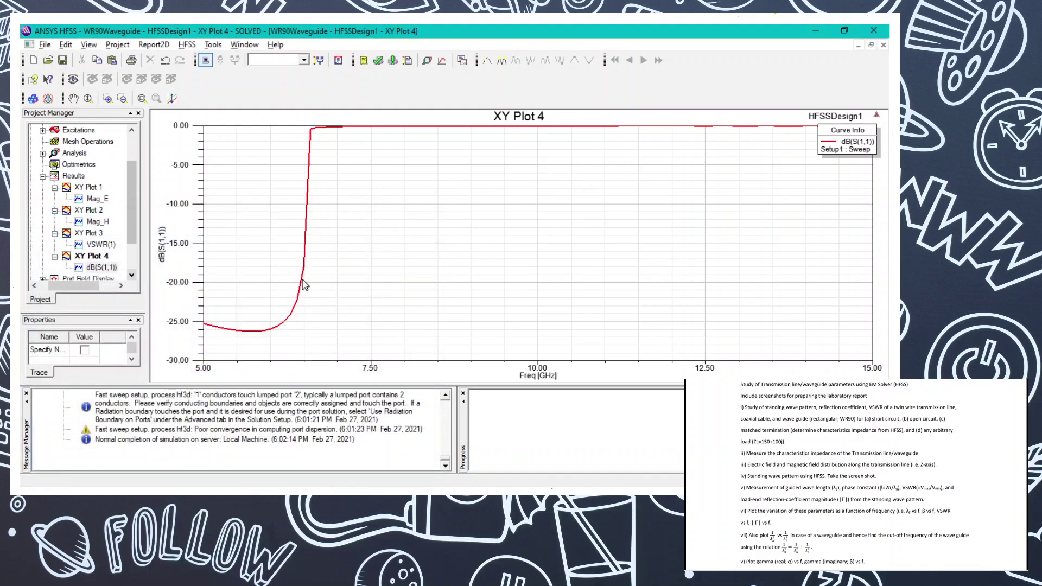
# - Switch to 1c.pdf and examine the VSWR and reflection coefficient versus frequency figures against the new plots
pyautogui.hotkey('alt', 'Tab')
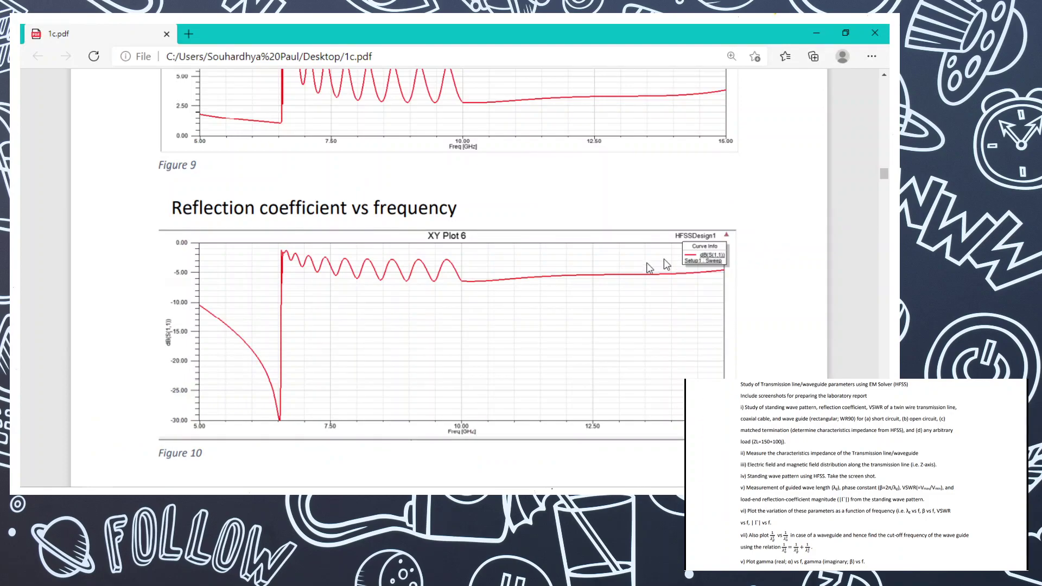
pyautogui.scroll(5, 582, 322)
pyautogui.scroll(-3, 581, 323)
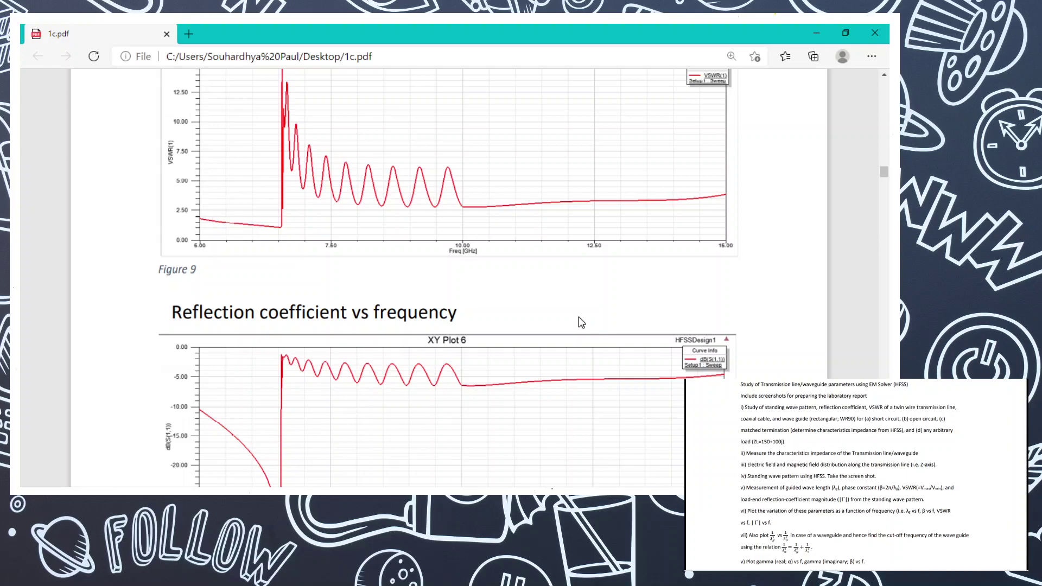
pyautogui.scroll(2, 581, 322)
pyautogui.scroll(-1, 581, 323)
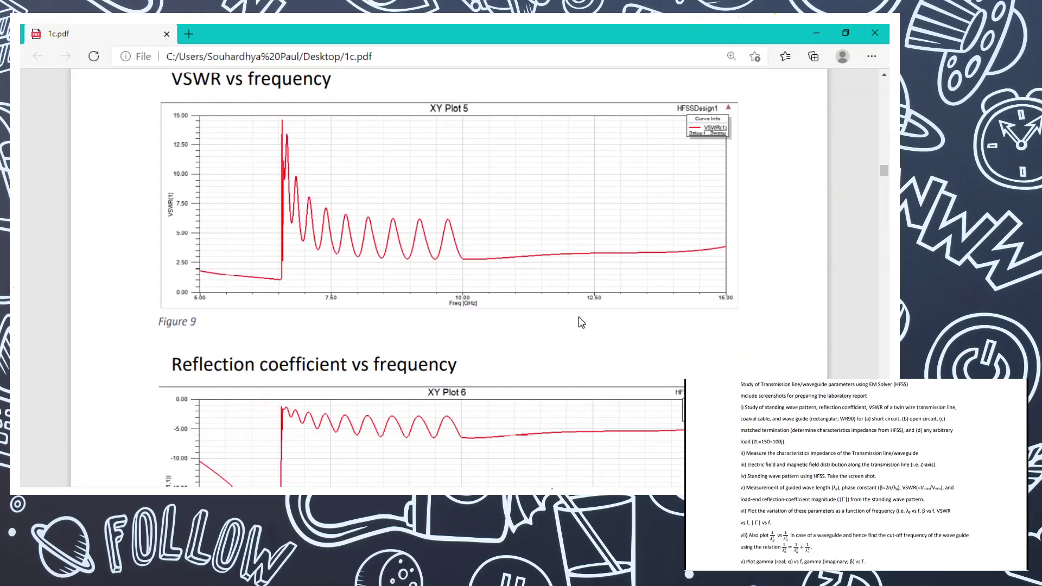
pyautogui.scroll(2, 581, 322)
pyautogui.scroll(-3, 581, 322)
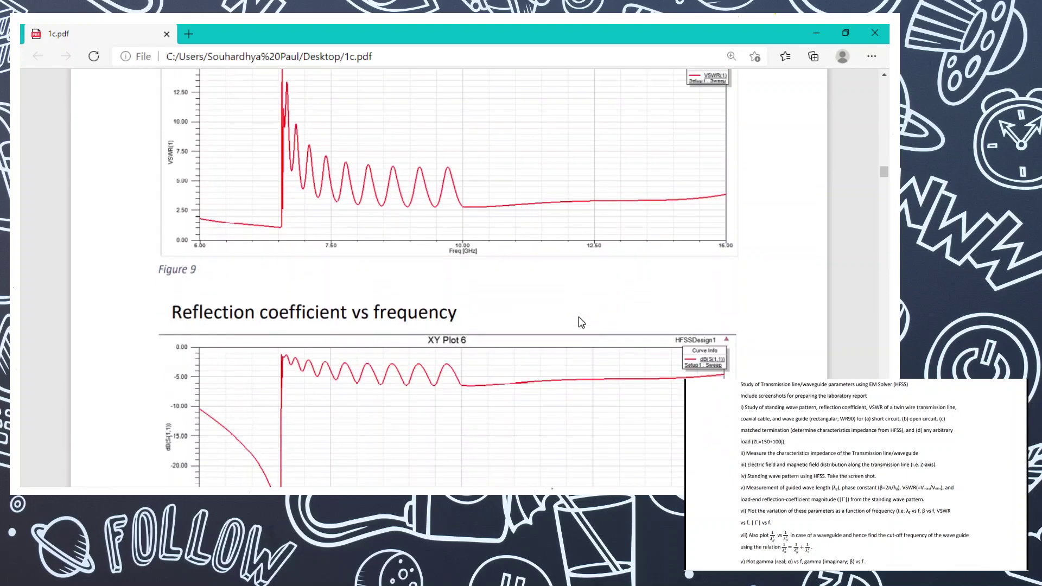
pyautogui.scroll(1, 581, 322)
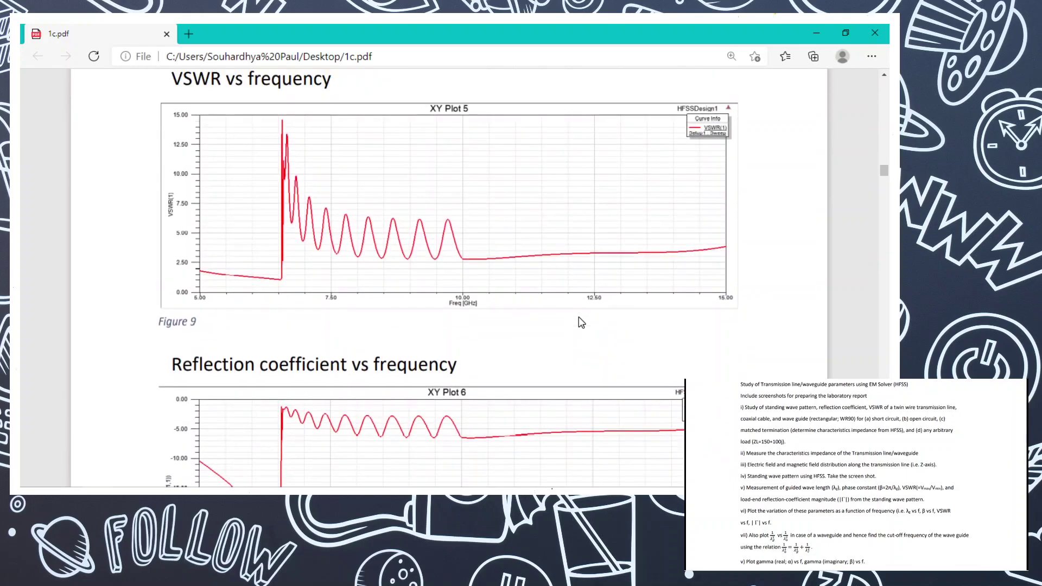
pyautogui.scroll(-2, 581, 322)
# - Read the short circuit guided wavelength and phase constant calculations and the observations in 1c.pdf
pyautogui.scroll(-9, 581, 323)
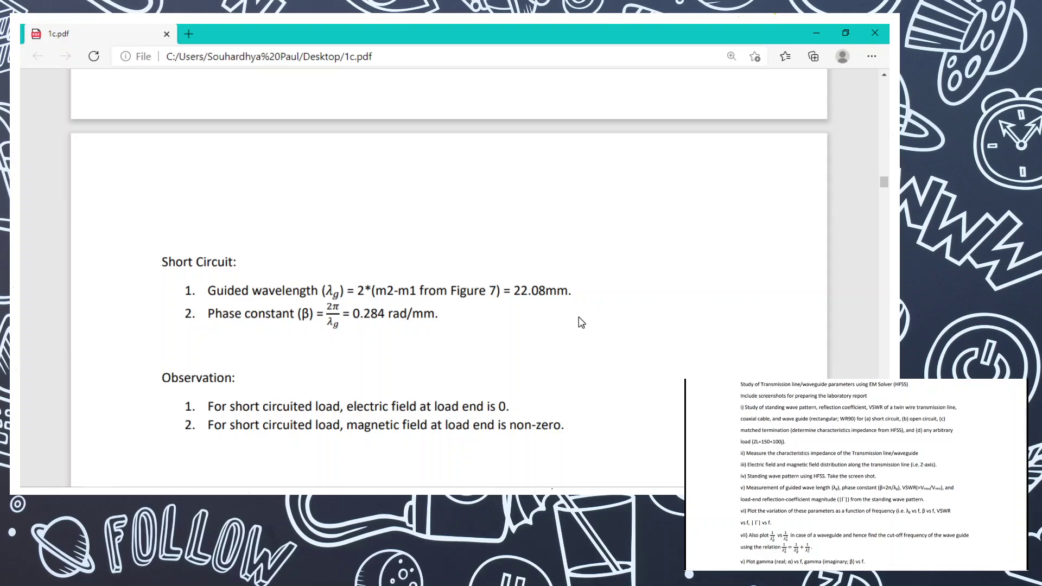
pyautogui.scroll(-1, 581, 322)
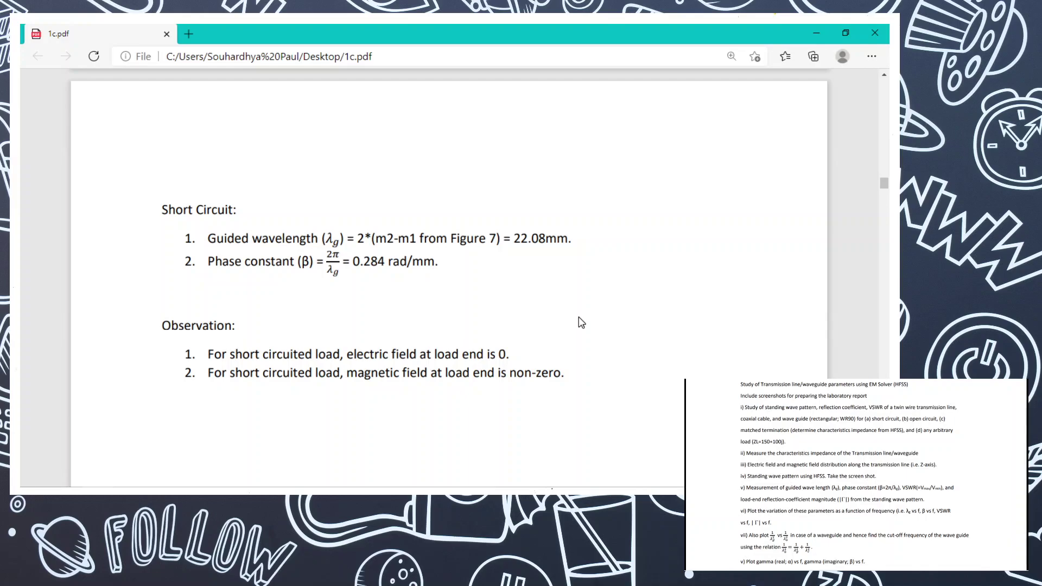
pyautogui.scroll(-1, 581, 322)
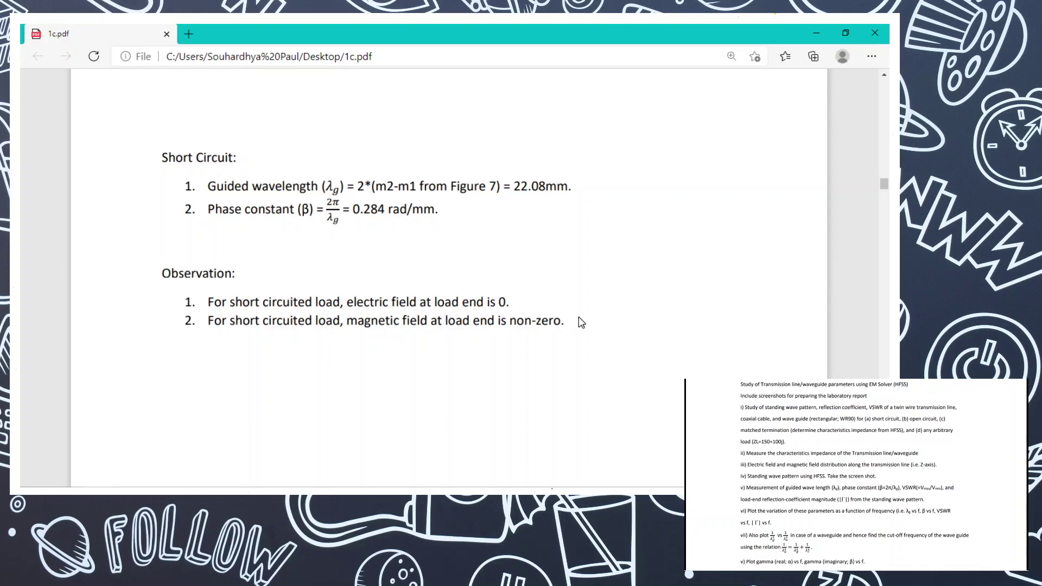
pyautogui.scroll(-3, 580, 322)
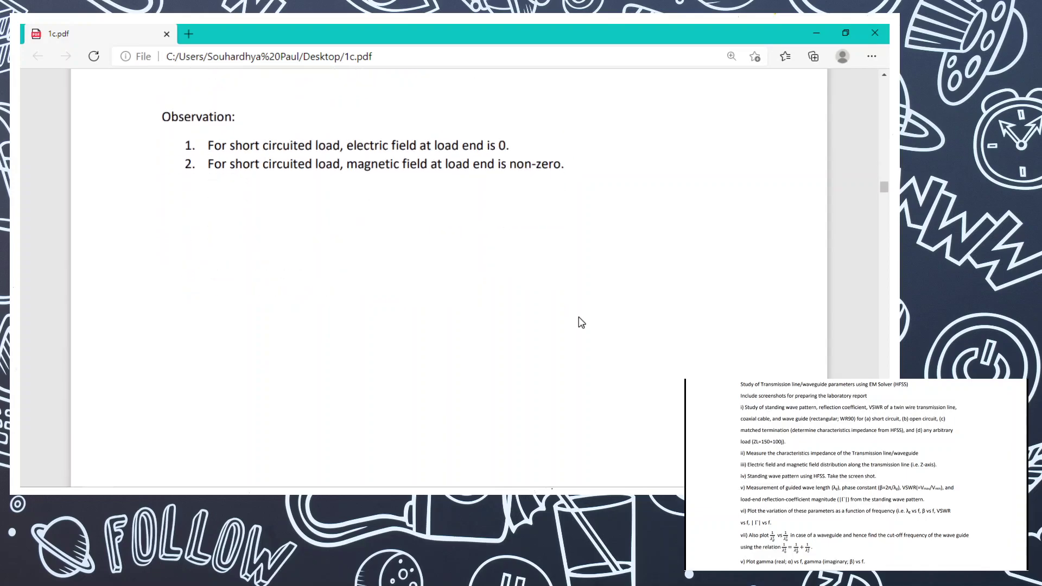
pyautogui.scroll(-3, 580, 322)
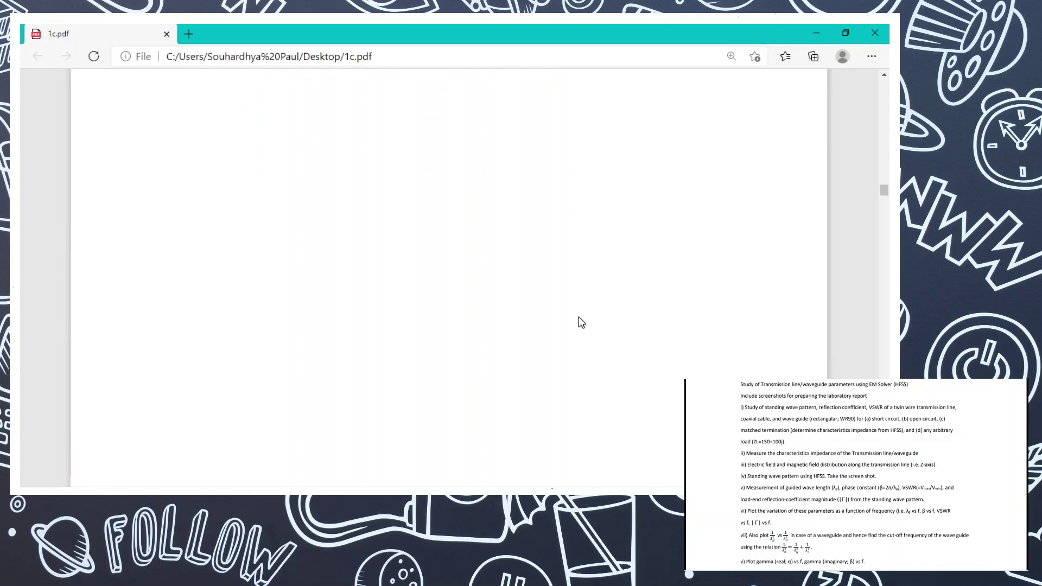
# - Check the open circuit section of 1c.pdf, then return to HFSS and open lumped port 2's settings
pyautogui.scroll(-3, 580, 323)
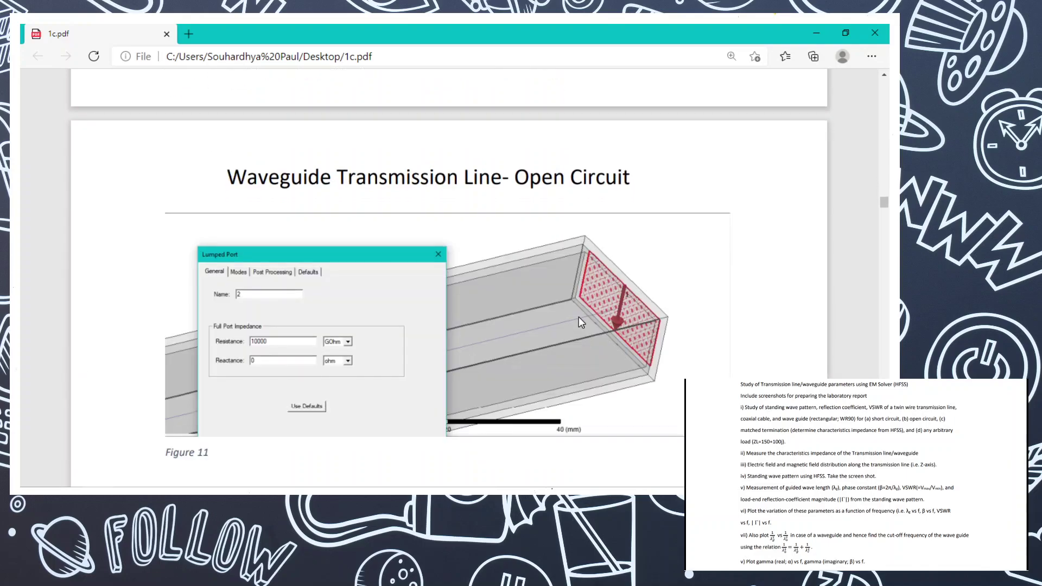
pyautogui.hotkey('alt', 'Tab')
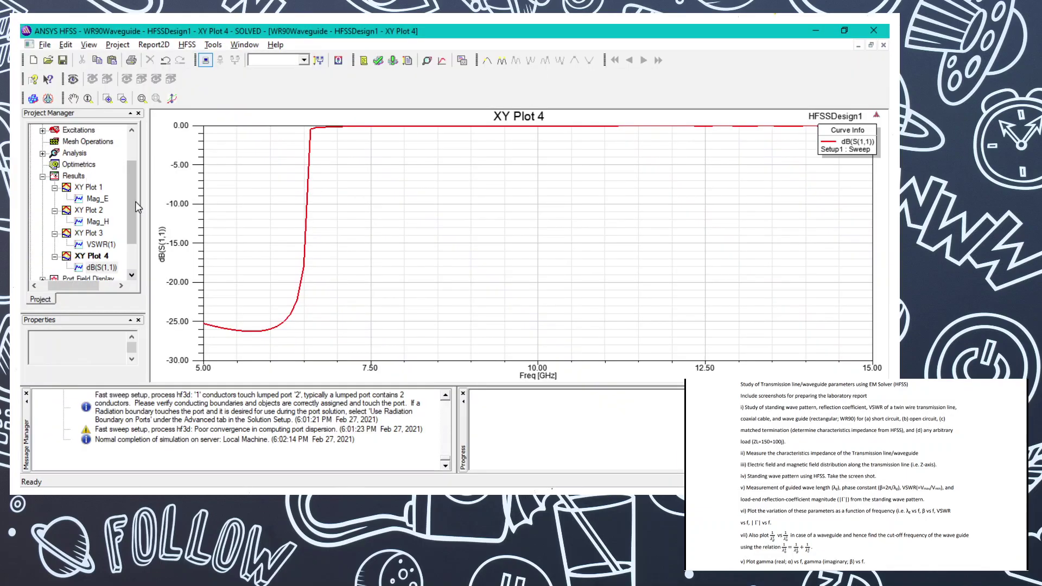
pyautogui.scroll(2, 119, 184)
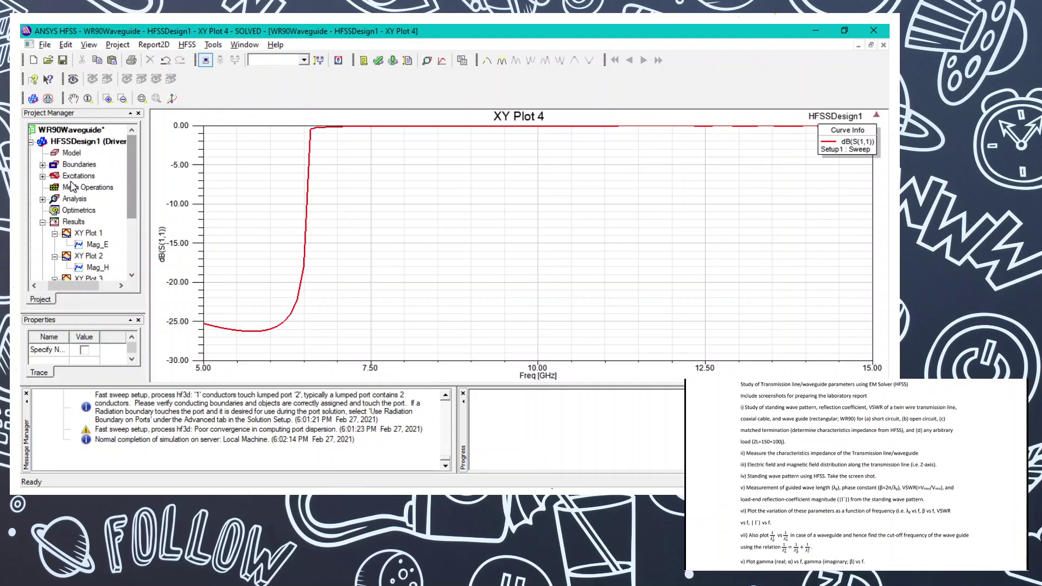
pyautogui.click(43, 176)
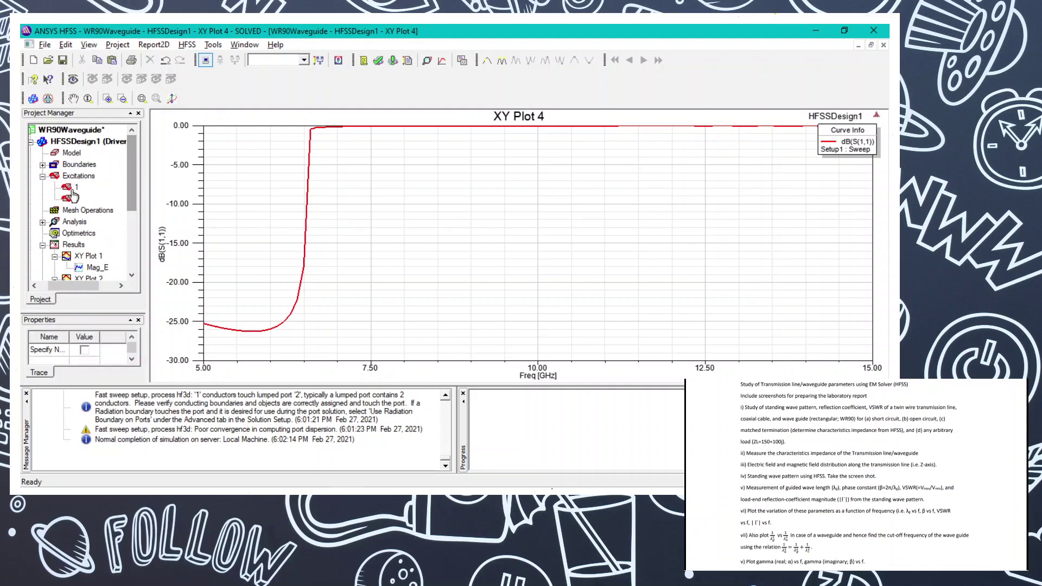
pyautogui.click(76, 187)
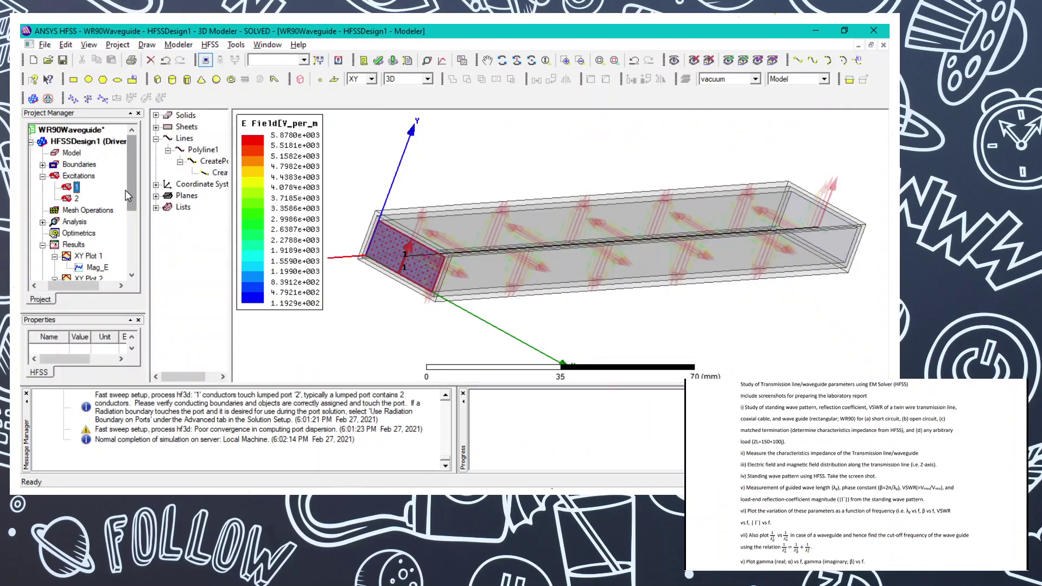
pyautogui.click(77, 198)
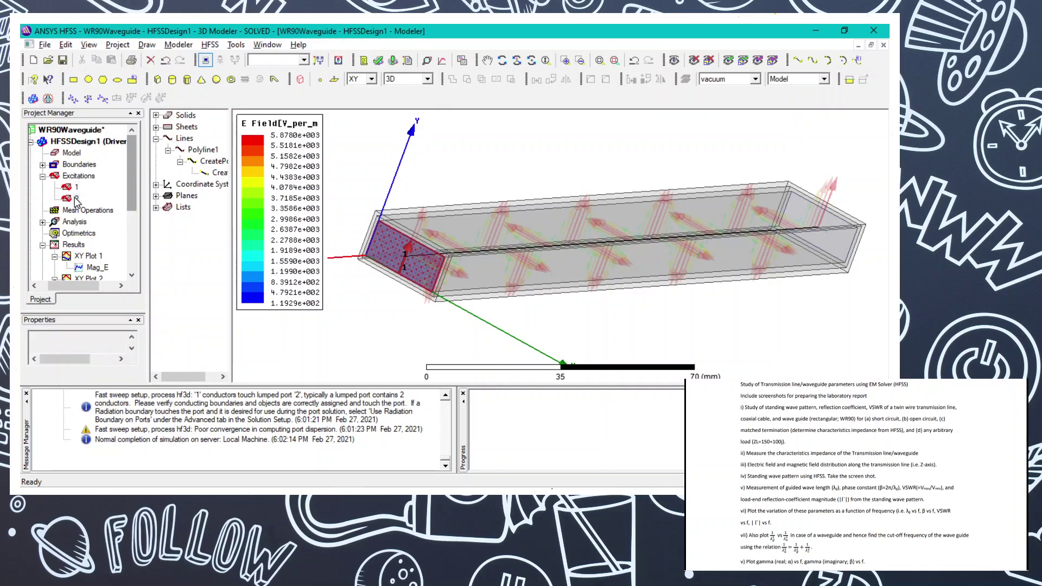
pyautogui.doubleClick(76, 199)
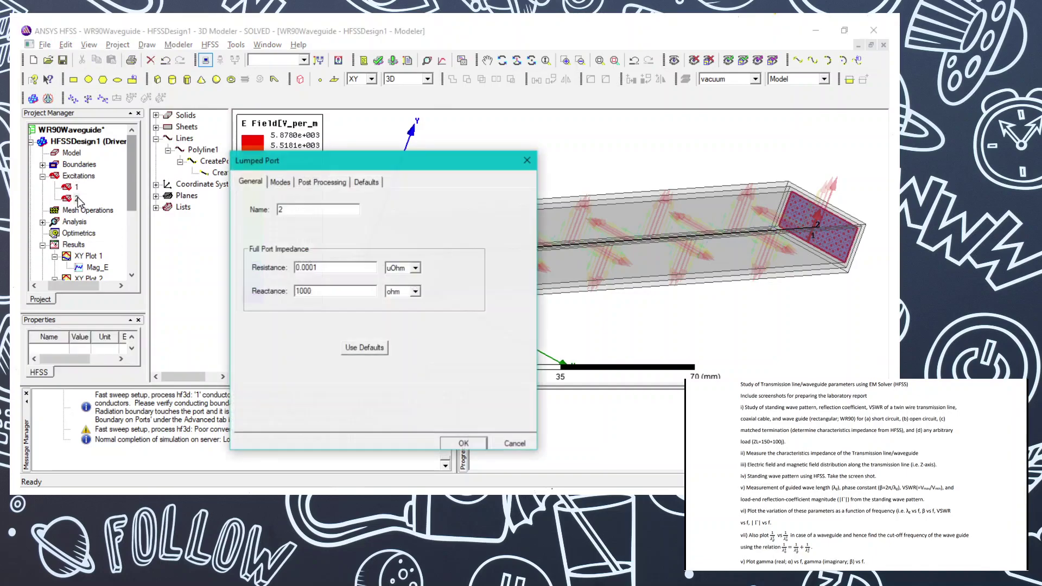
# - Set lumped port 2's full port resistance to 10000 GOhm, checking it against the open circuit figure in 1c.pdf
pyautogui.click(322, 268)
pyautogui.doubleClick(323, 268)
pyautogui.hotkey('alt', 'Tab')
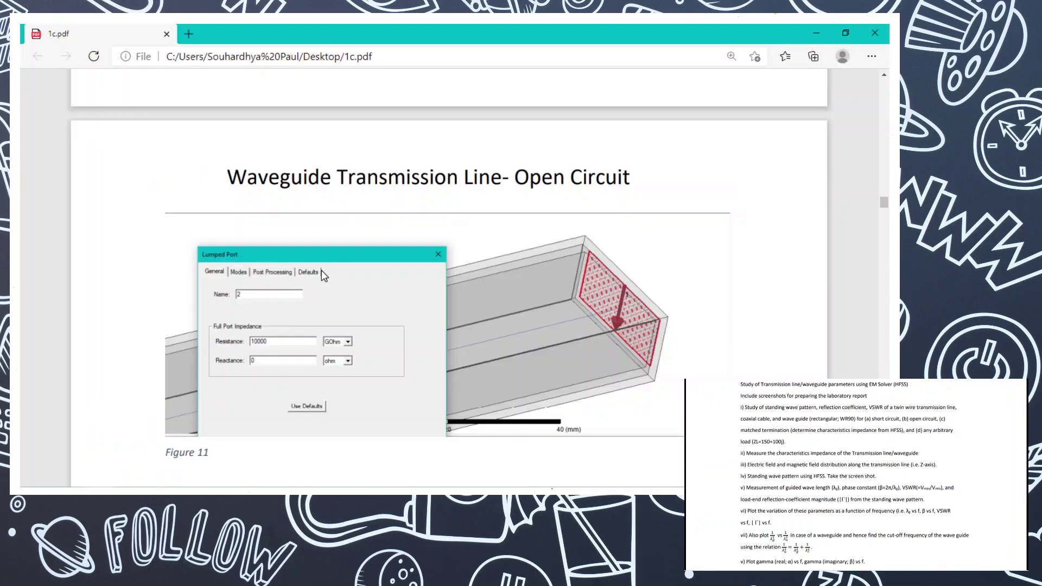
pyautogui.hotkey('alt', 'Tab')
pyautogui.hotkey('alt', 'Tab')
pyautogui.hotkey('alt', 'Tab')
pyautogui.doubleClick(322, 268)
pyautogui.write('10000')
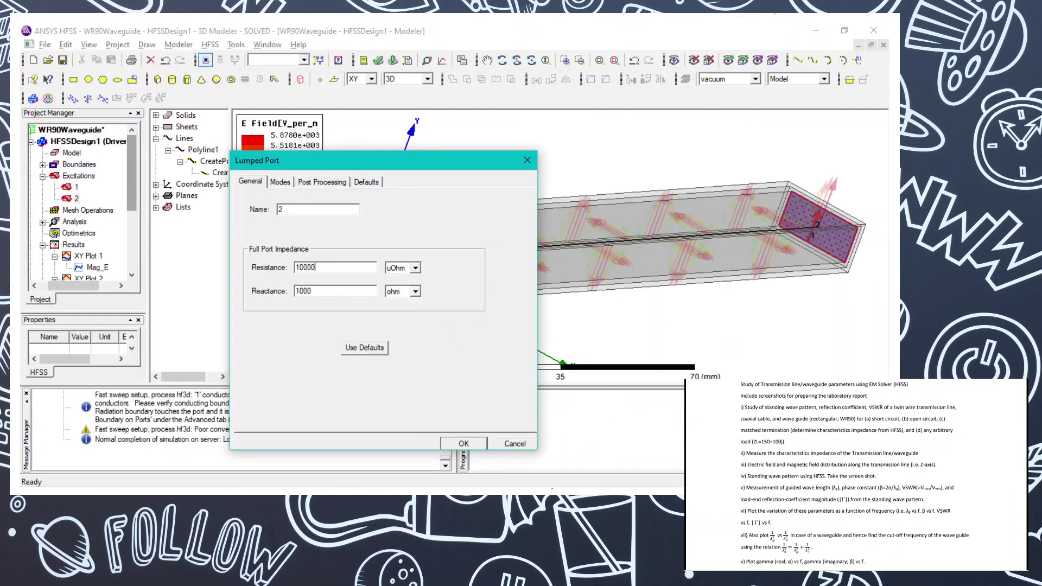
pyautogui.hotkey('alt', 'Tab')
pyautogui.hotkey('alt', 'Tab')
pyautogui.click(415, 268)
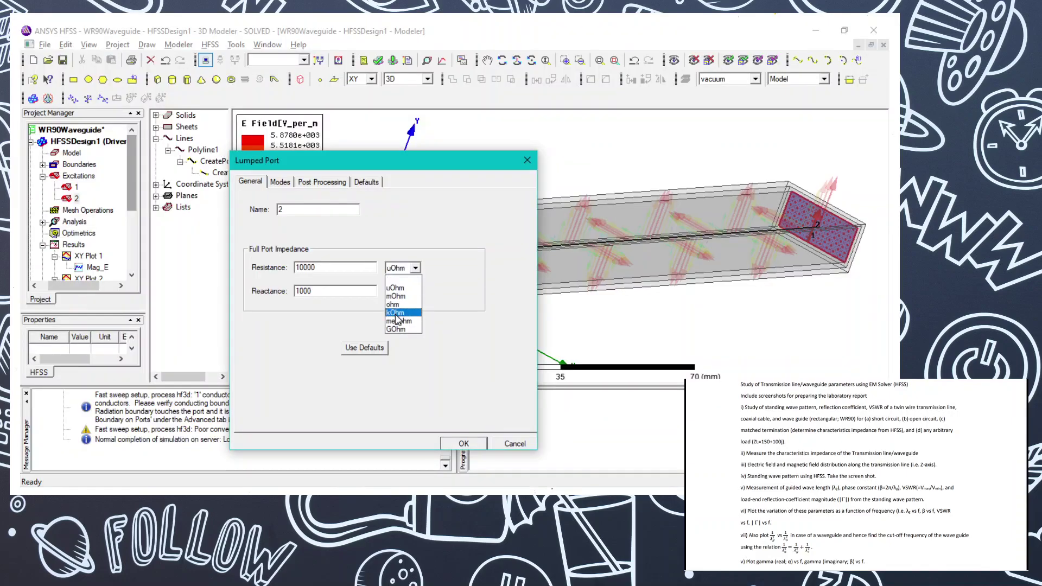
pyautogui.click(396, 329)
# - Set lumped port 2's reactance to 0 ohm, apply the change and rerun the simulation
pyautogui.click(322, 293)
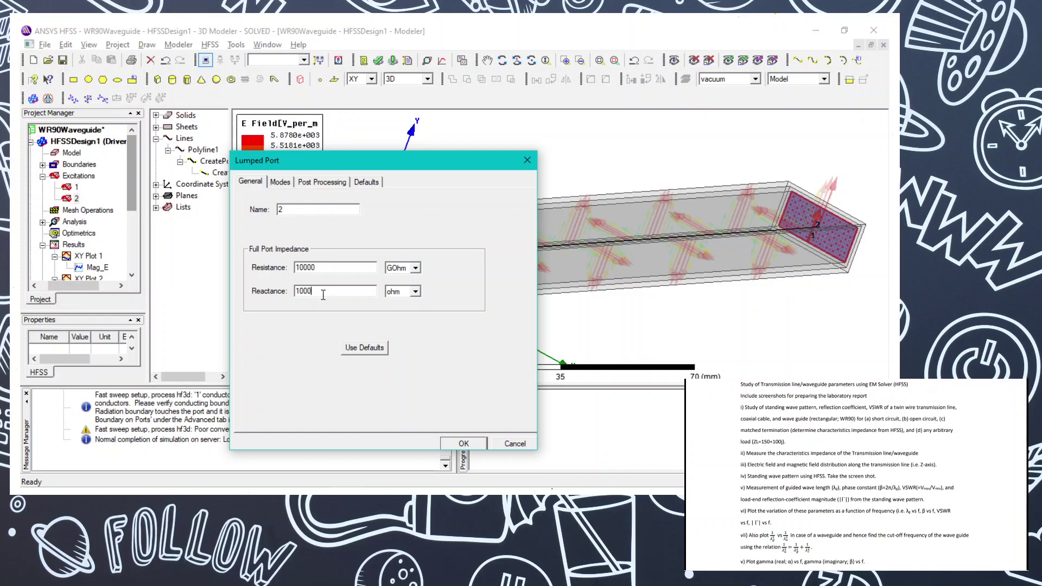
pyautogui.press('BackSpace')
pyautogui.press('BackSpace')
pyautogui.press('BackSpace')
pyautogui.press('BackSpace')
pyautogui.write('0')
pyautogui.click(465, 443)
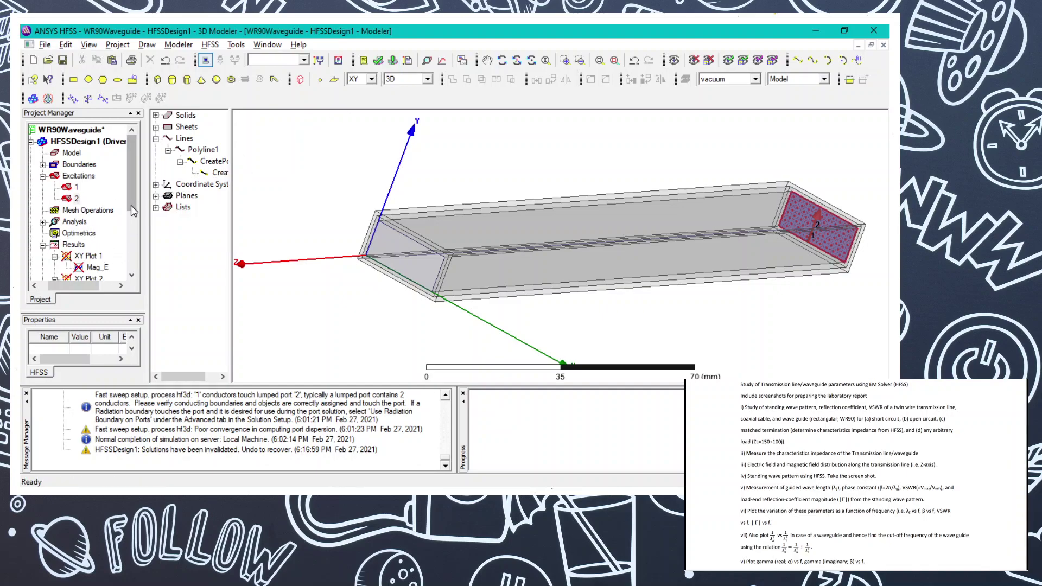
pyautogui.moveTo(131, 212); pyautogui.dragTo(133, 232)
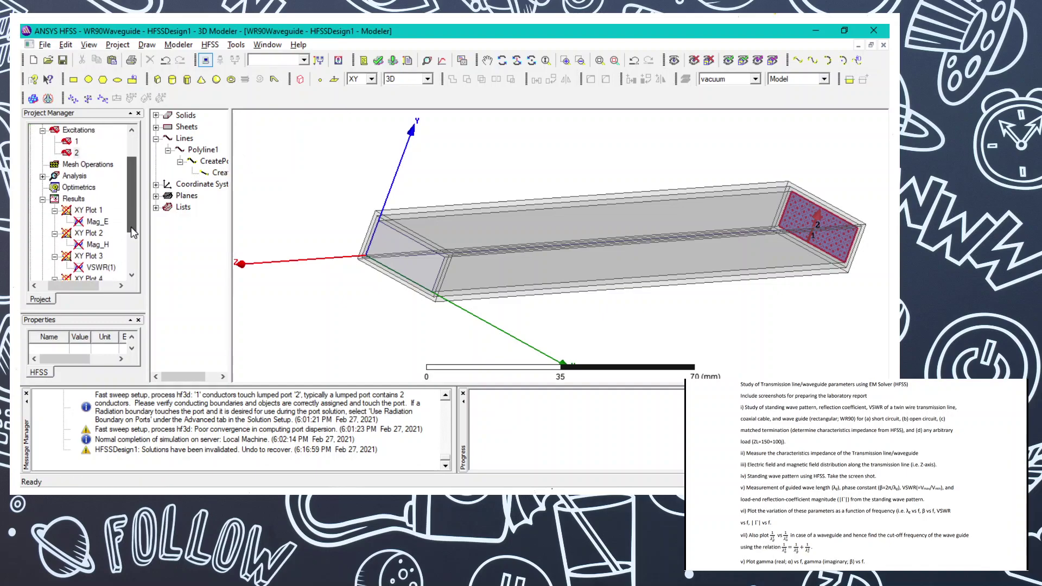
pyautogui.click(393, 60)
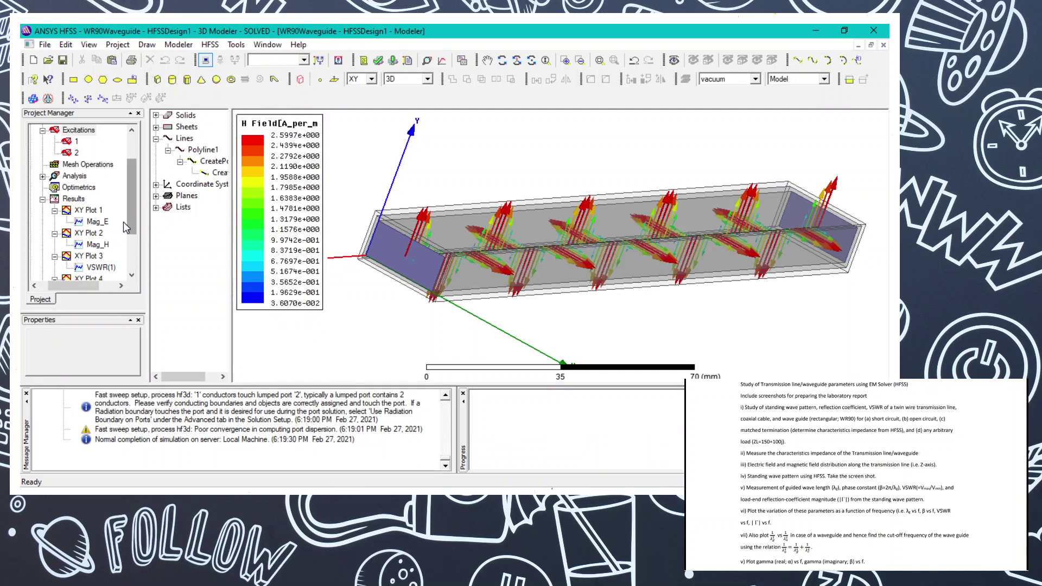
# - Examine the Mag_E and Mag_H standing wave plots along the waveguide for the open circuit load
pyautogui.moveTo(131, 216); pyautogui.dragTo(132, 226)
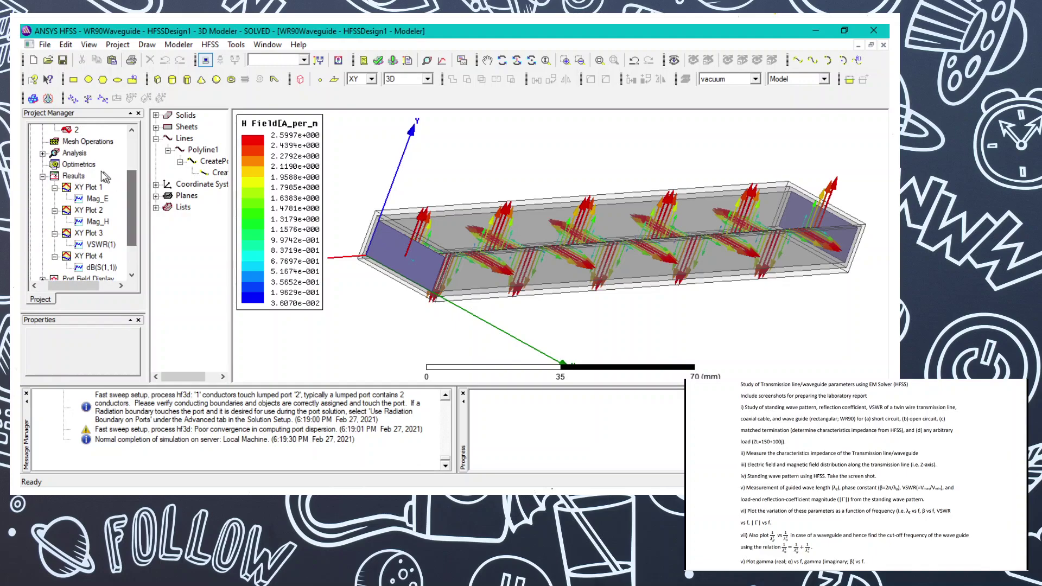
pyautogui.doubleClick(90, 188)
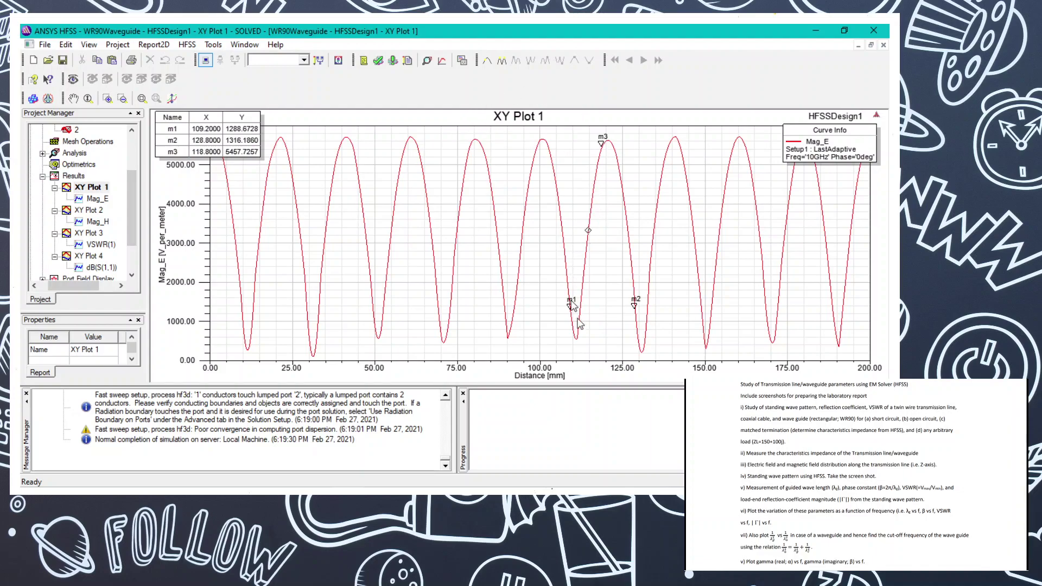
pyautogui.click(91, 212)
pyautogui.doubleClick(90, 211)
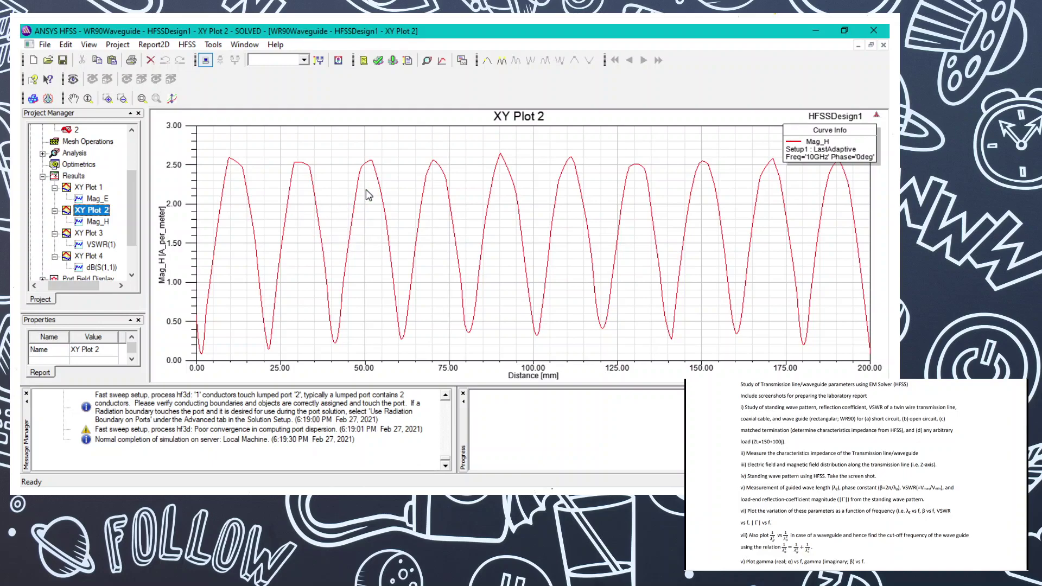
# - Examine the open circuit plots of VSWR(1) and dB(S(1,1)) versus frequency
pyautogui.scroll(-1, 134, 240)
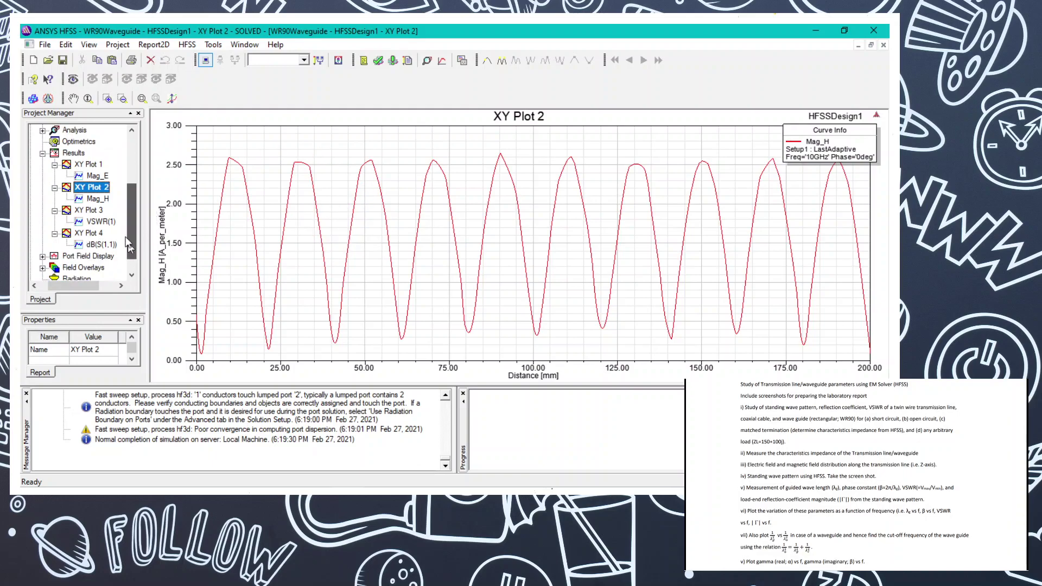
pyautogui.click(86, 210)
pyautogui.doubleClick(87, 210)
pyautogui.click(82, 210)
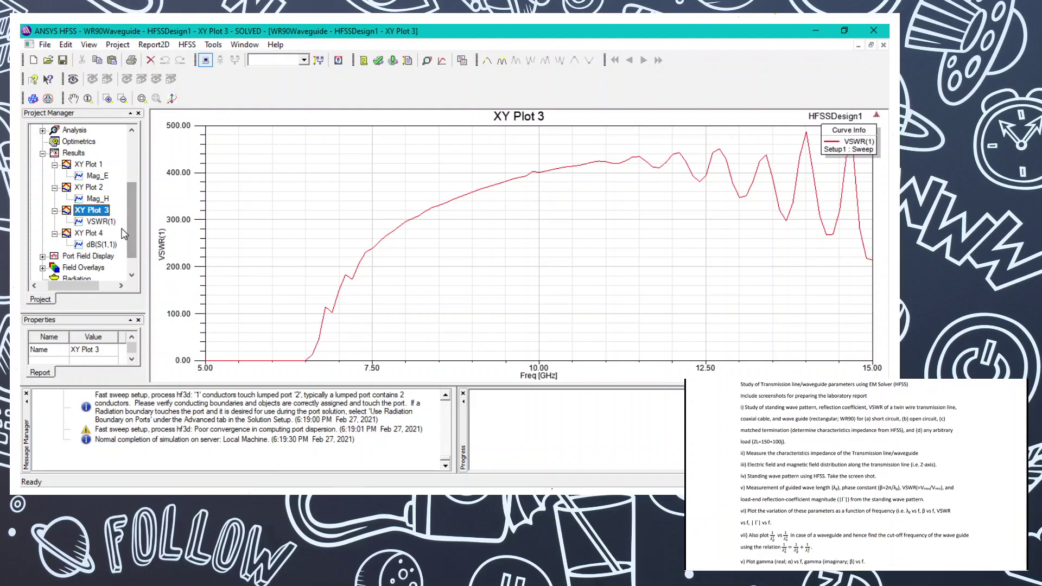
pyautogui.scroll(-1, 131, 219)
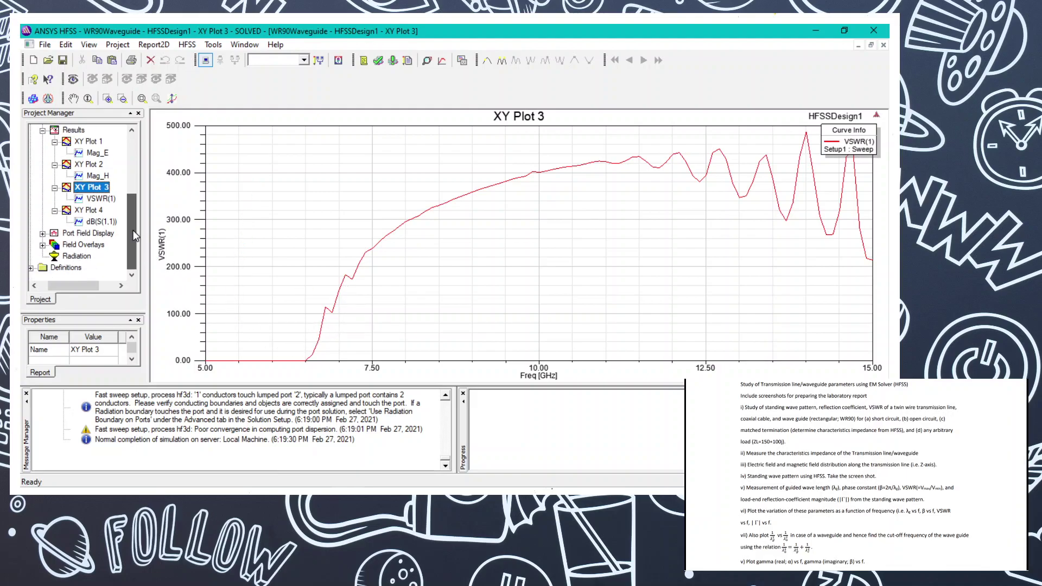
pyautogui.doubleClick(85, 211)
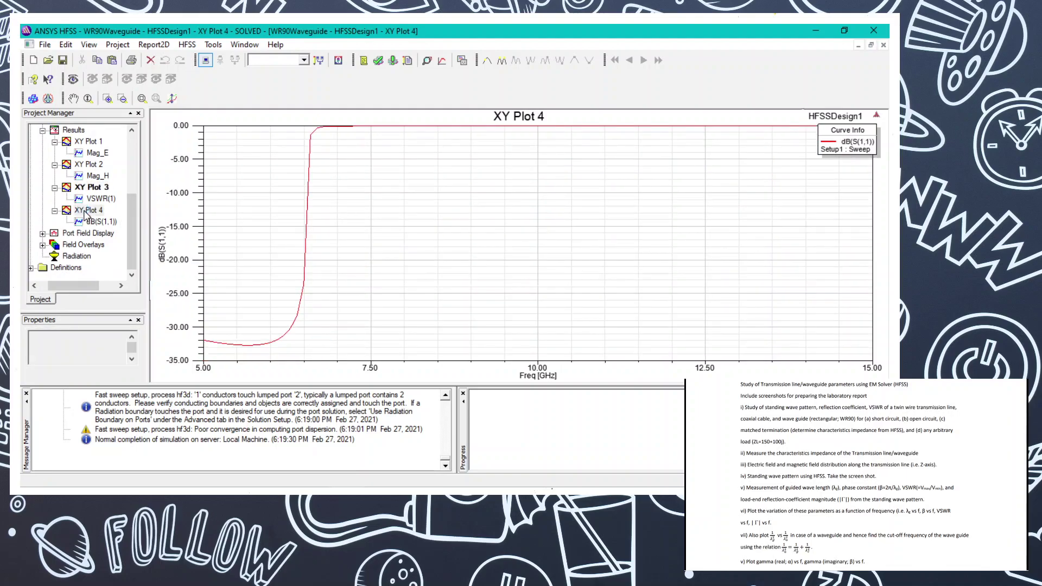
pyautogui.click(85, 213)
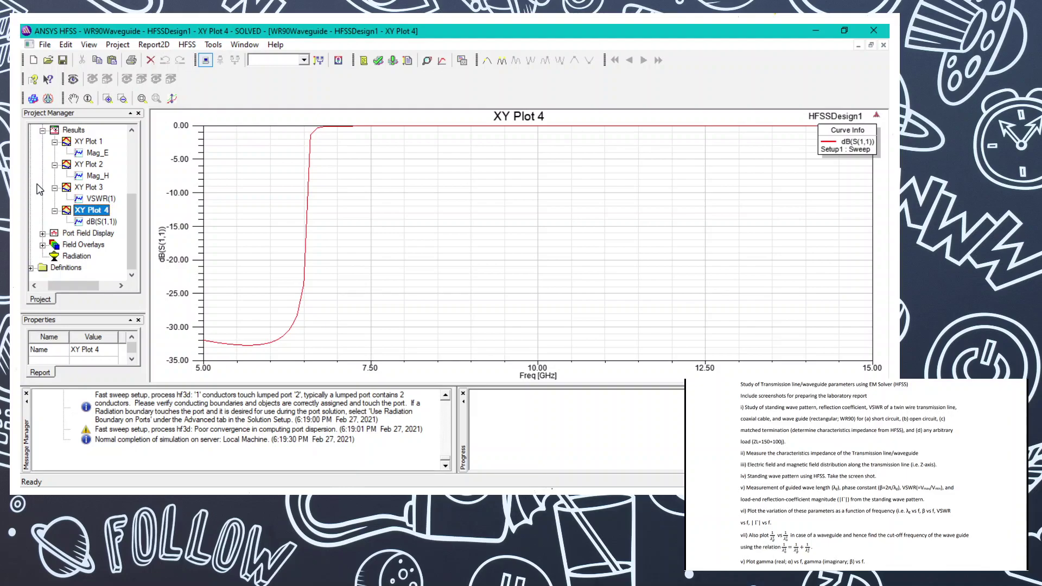
# - Display the port impedance Zo in the matrix solution data for Setup1 Sweep, read it and close the data
pyautogui.moveTo(130, 252); pyautogui.dragTo(127, 200)
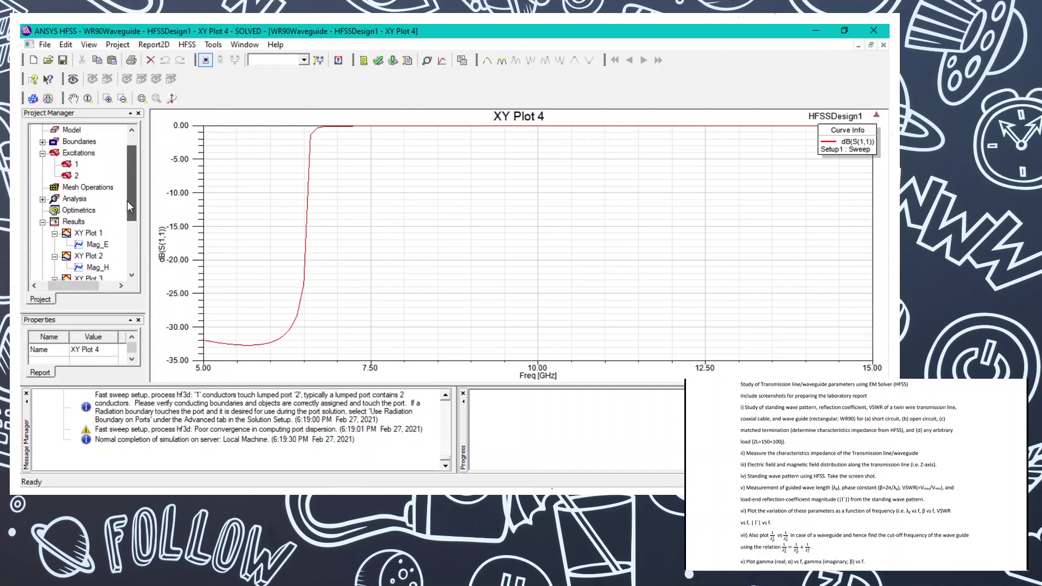
pyautogui.click(42, 221)
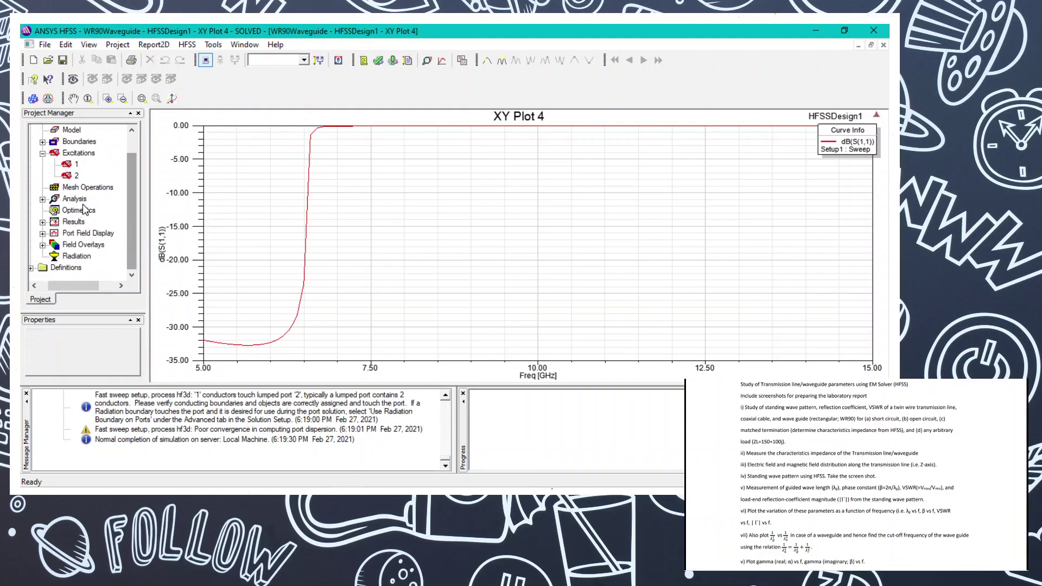
pyautogui.rightClick(70, 223)
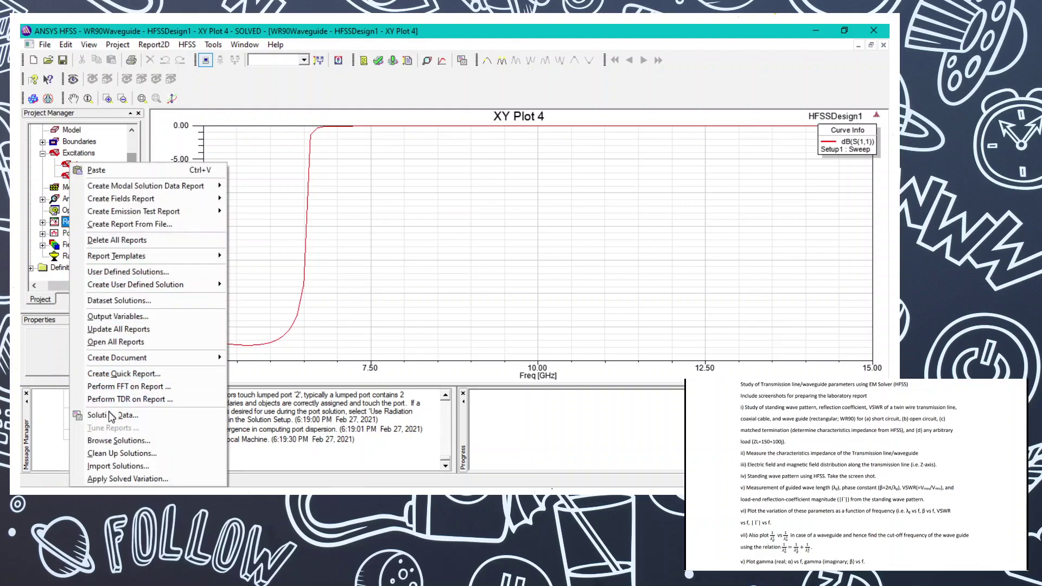
pyautogui.click(111, 415)
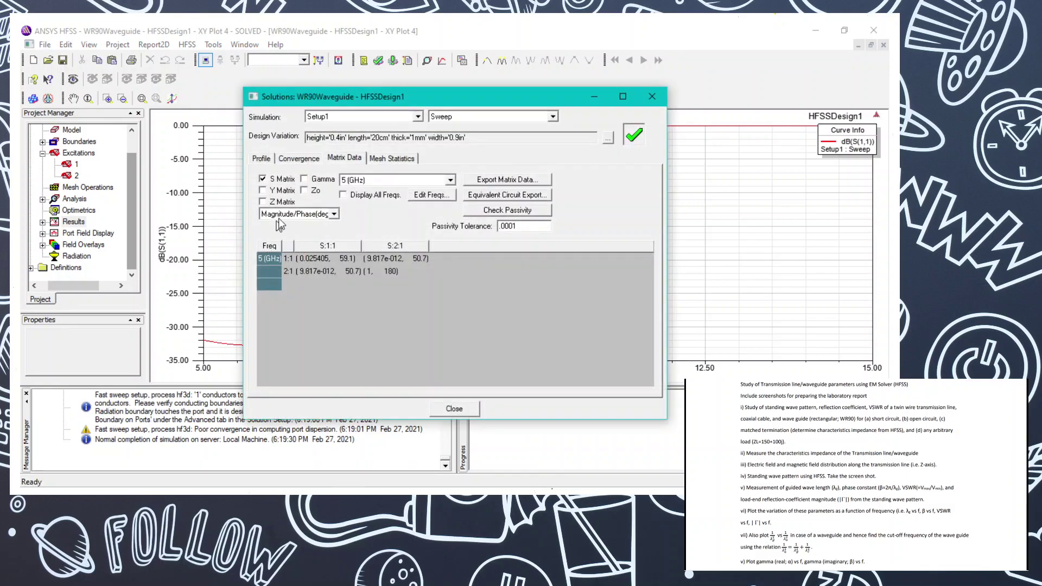
pyautogui.click(302, 192)
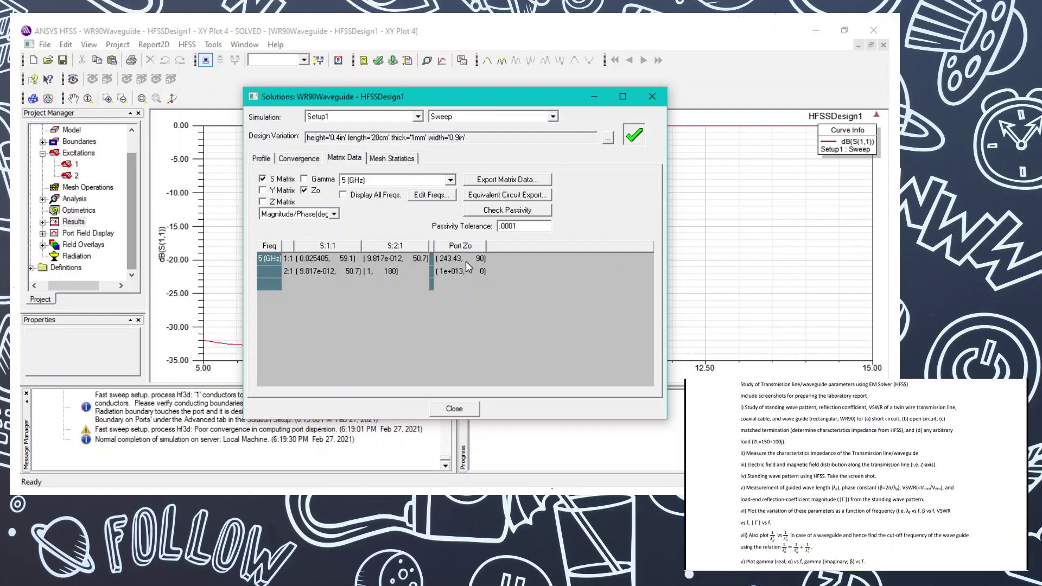
pyautogui.click(652, 99)
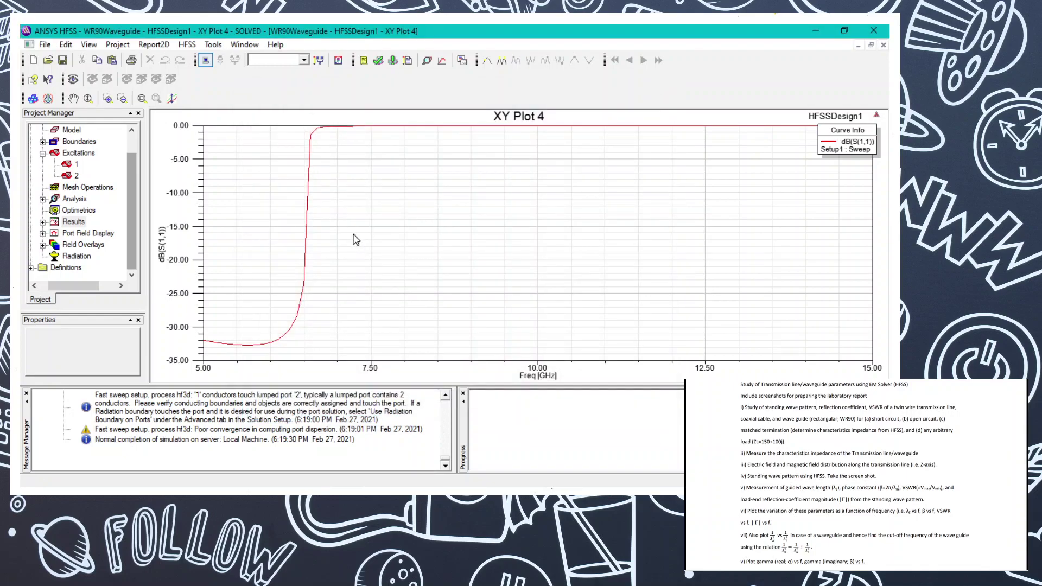
# - Switch to 1c.pdf and review the open circuit field and VSWR figures, guided wavelength and phase constant calculations, and observations
pyautogui.hotkey('alt', 'Tab')
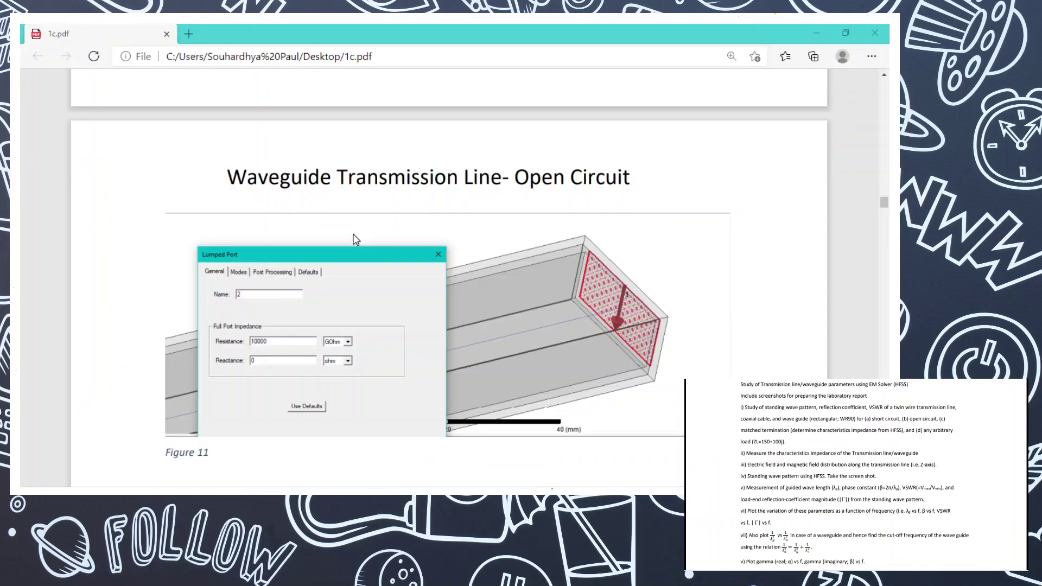
pyautogui.scroll(-15, 356, 239)
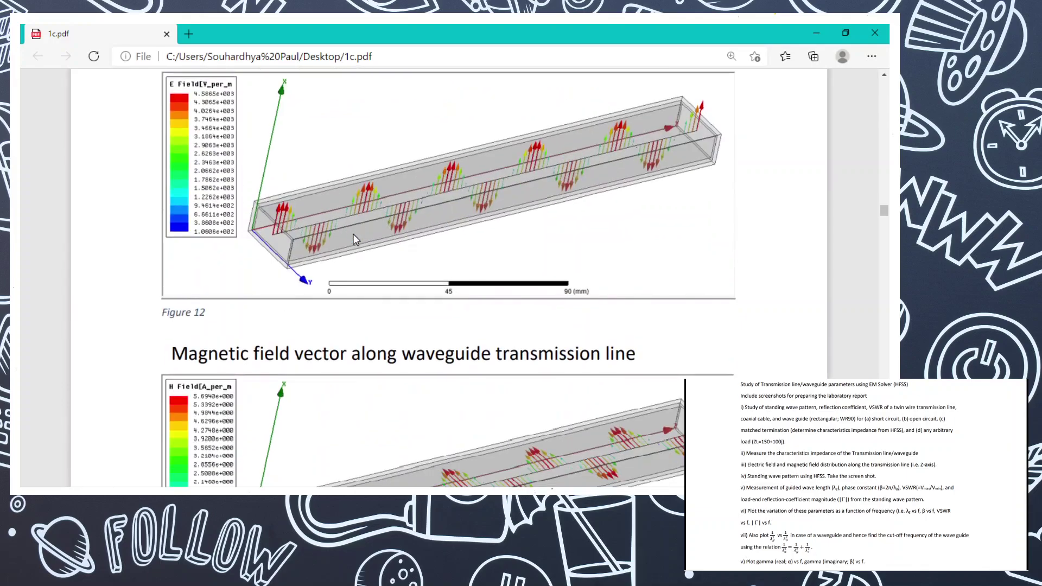
pyautogui.scroll(-15, 356, 239)
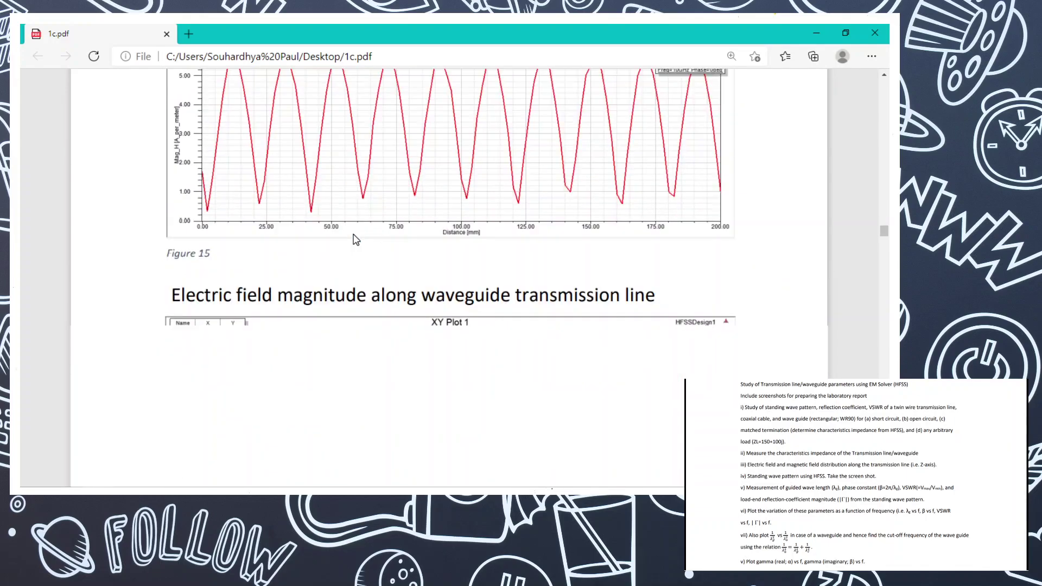
pyautogui.scroll(-15, 356, 240)
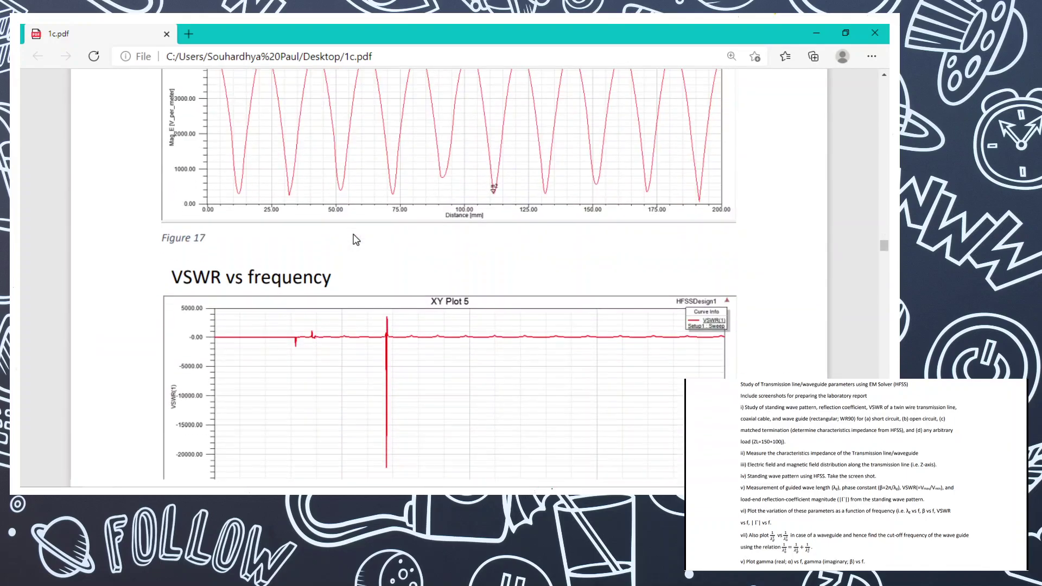
pyautogui.scroll(-15, 356, 239)
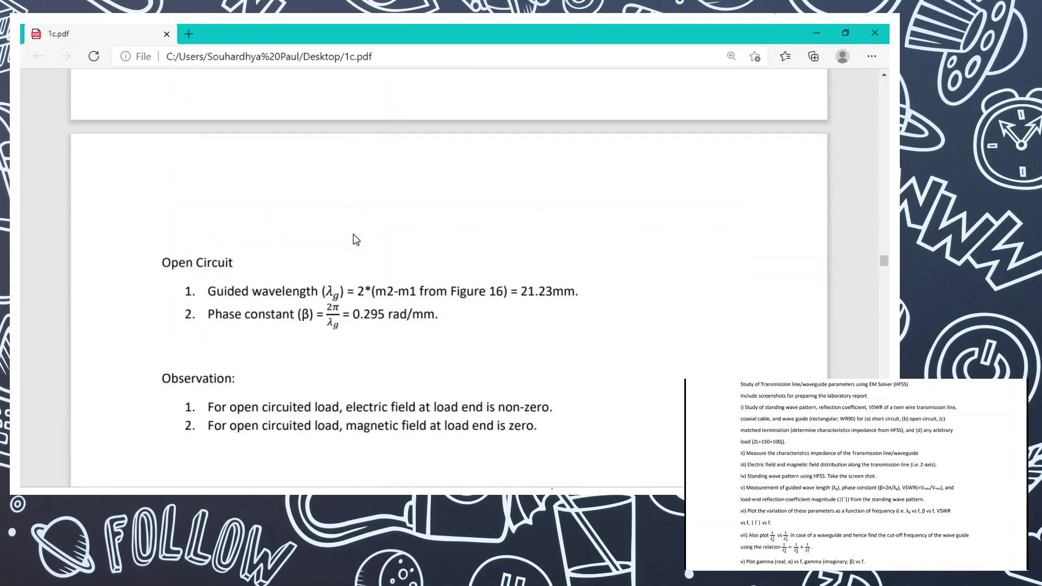
pyautogui.scroll(-1, 356, 239)
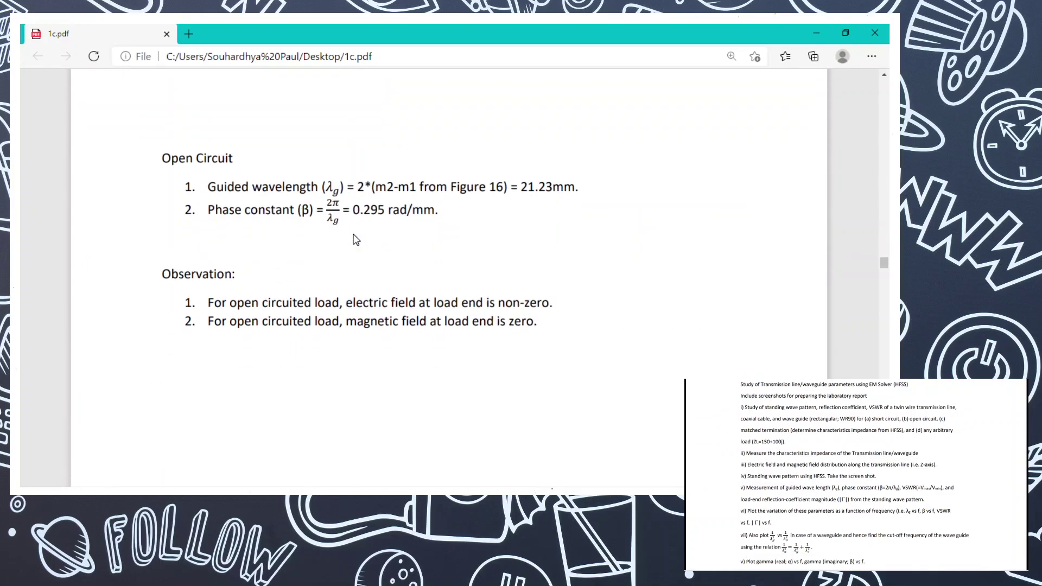
pyautogui.scroll(-1, 356, 239)
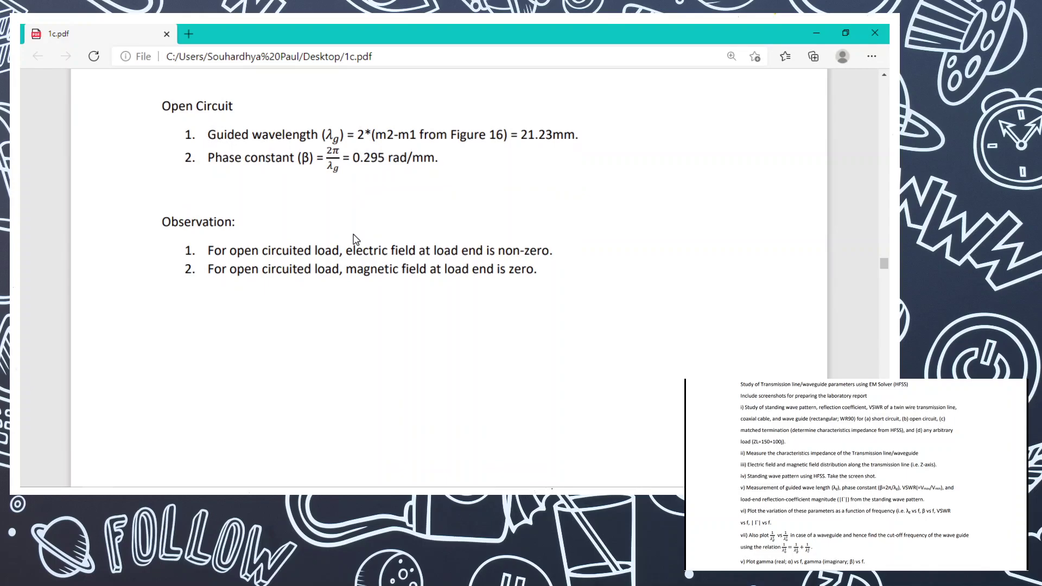
# - Review the characteristic impedance matched load section of the report, covering its field figures, guided wavelength, phase constant and observations
pyautogui.scroll(-1, 356, 239)
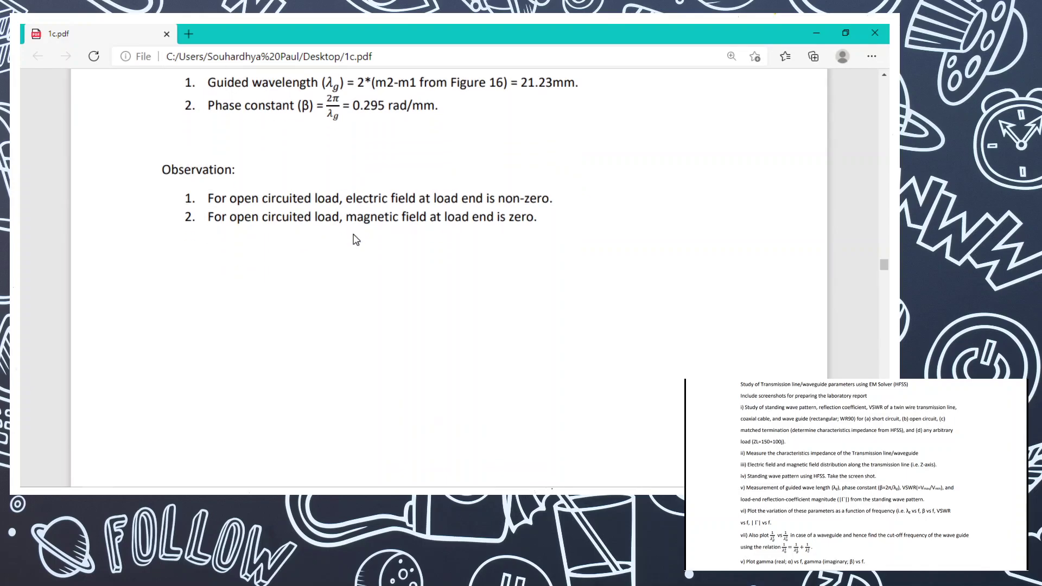
pyautogui.scroll(-2, 356, 239)
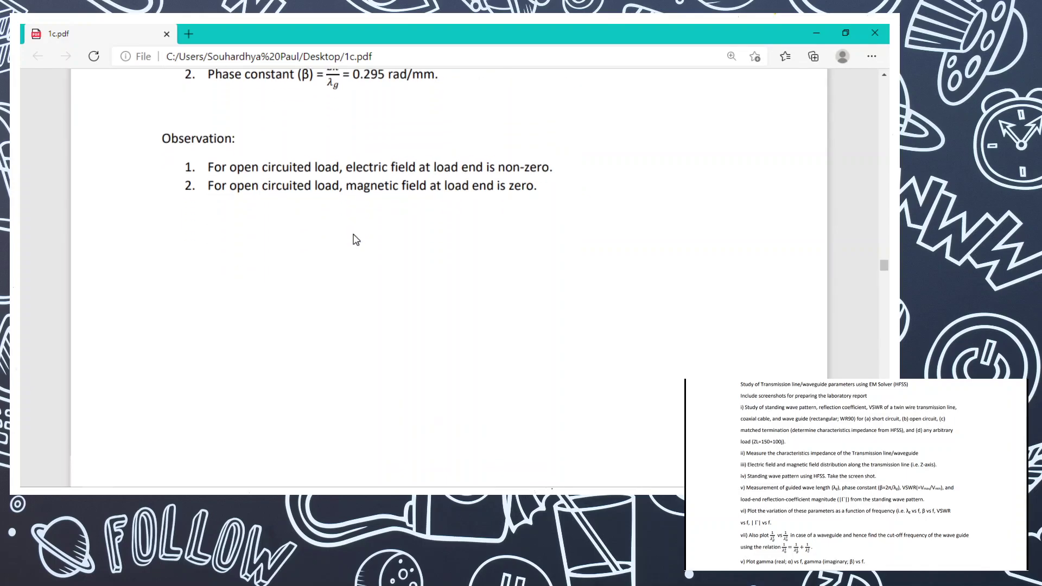
pyautogui.scroll(-6, 356, 240)
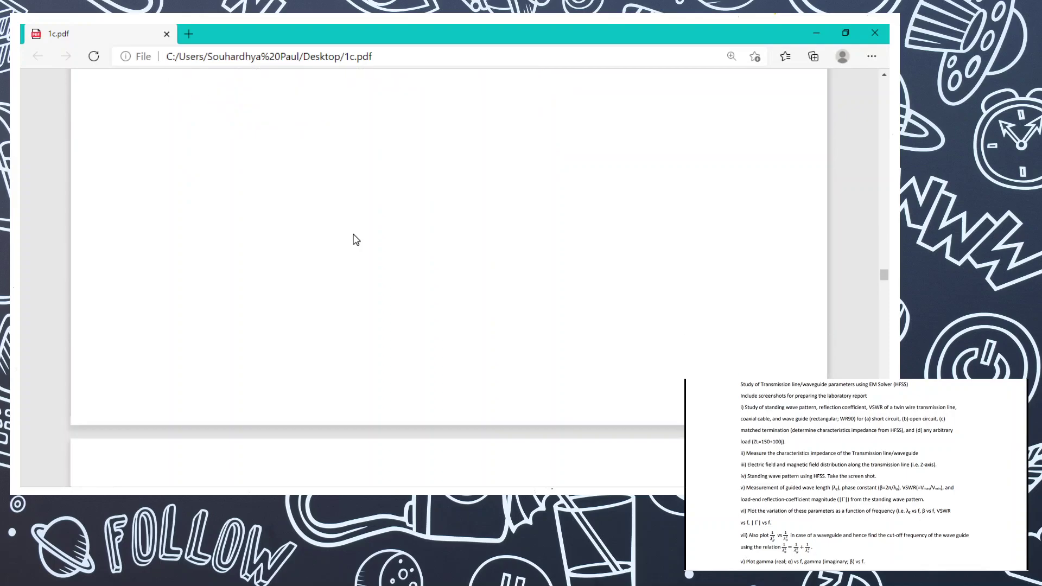
pyautogui.scroll(-4, 354, 239)
pyautogui.scroll(4, 355, 239)
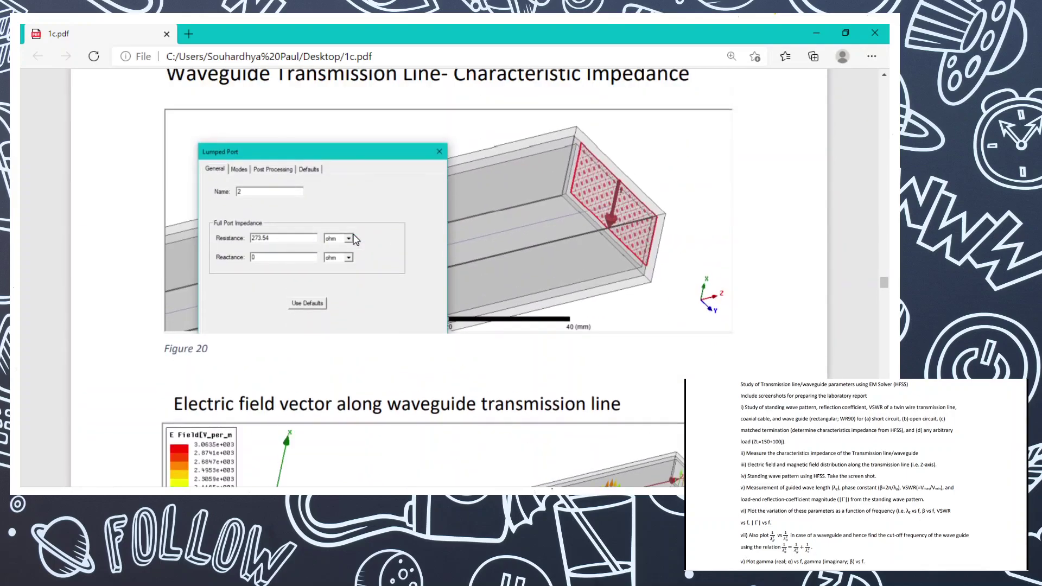
pyautogui.scroll(-1, 355, 239)
pyautogui.scroll(-10, 355, 240)
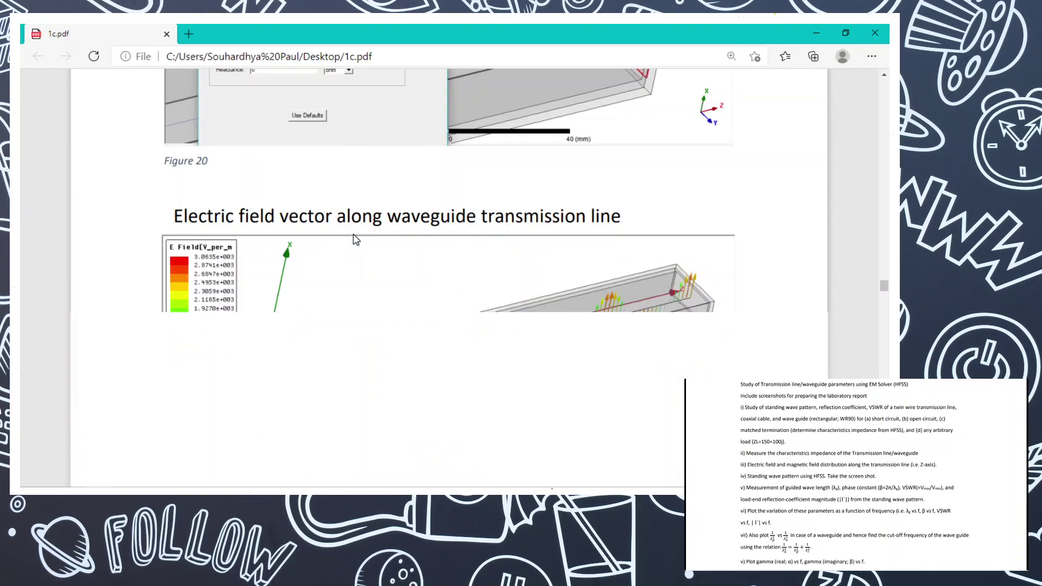
pyautogui.scroll(-12, 355, 239)
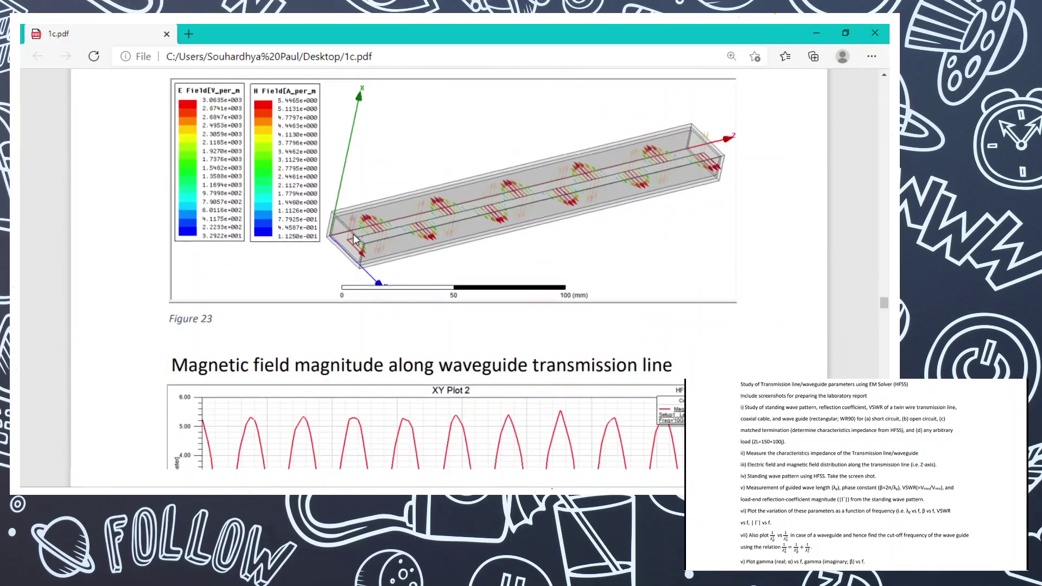
pyautogui.scroll(-12, 355, 239)
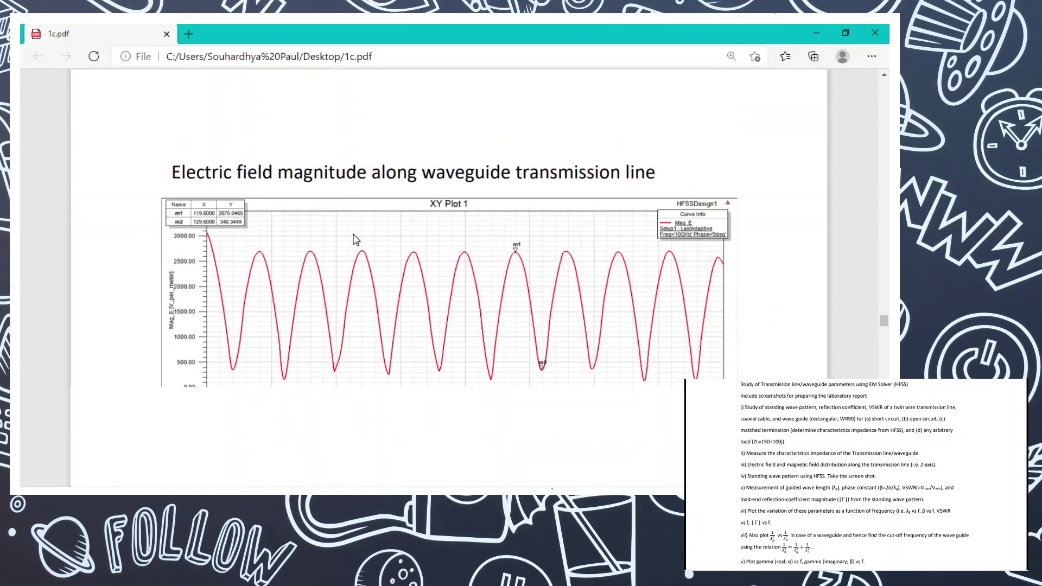
pyautogui.scroll(-10, 356, 239)
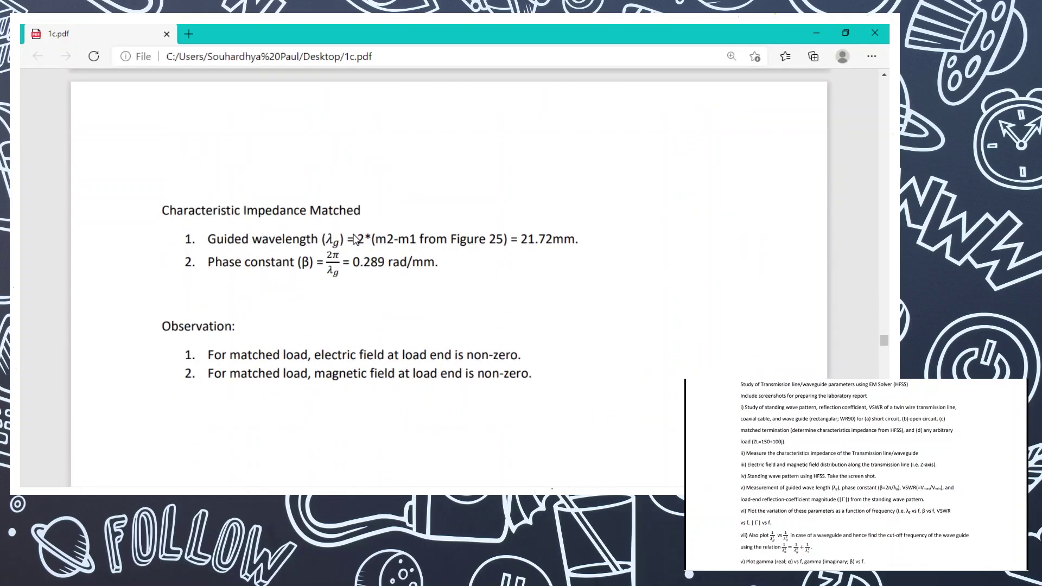
# - Review the arbitrary load (150+100j) figures, calculations and observations, up to the guided wavelength versus frequency figure
pyautogui.scroll(-8, 355, 239)
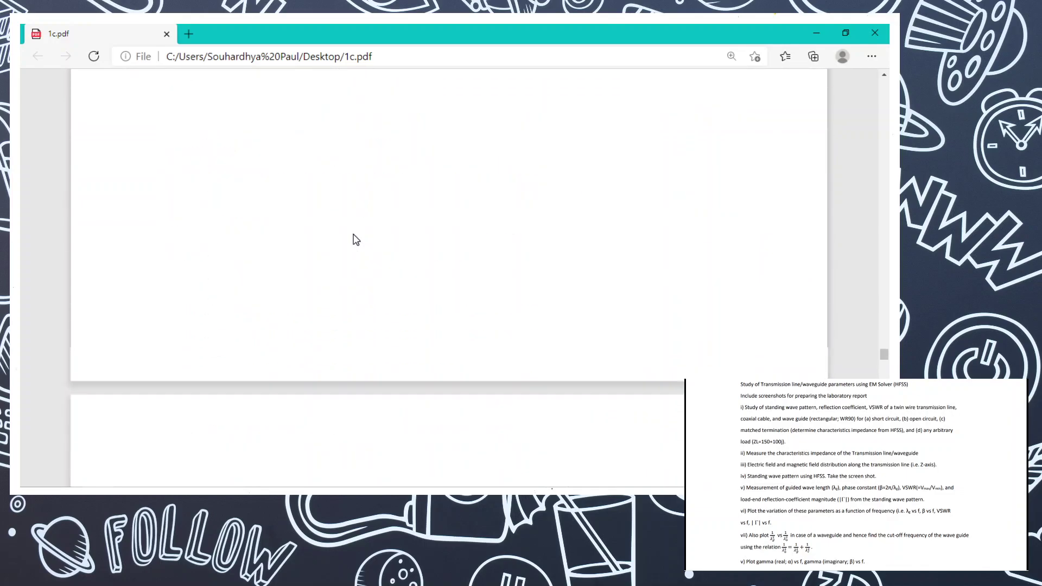
pyautogui.scroll(-10, 356, 239)
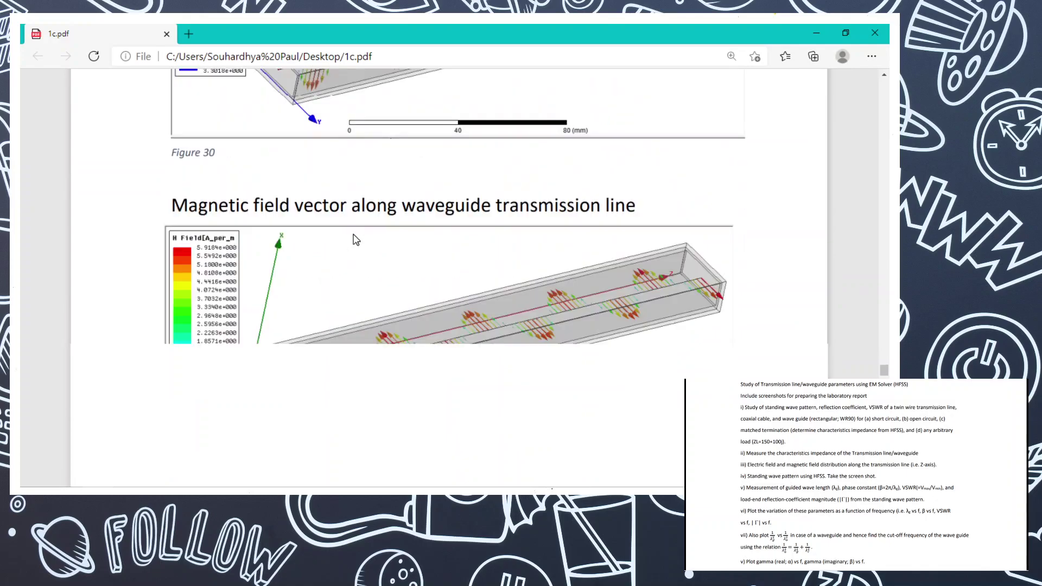
pyautogui.scroll(-10, 355, 240)
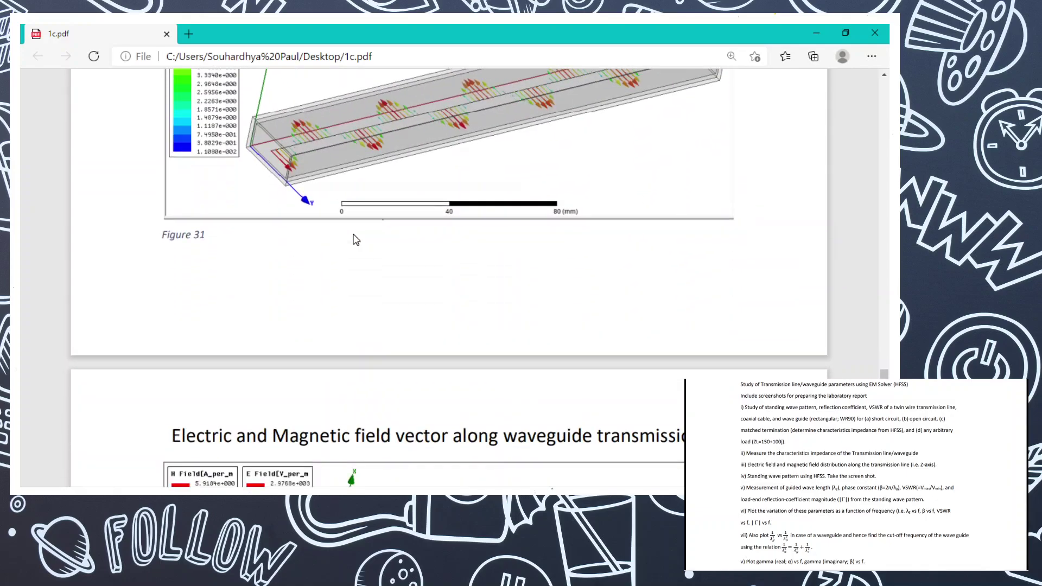
pyautogui.scroll(-10, 355, 240)
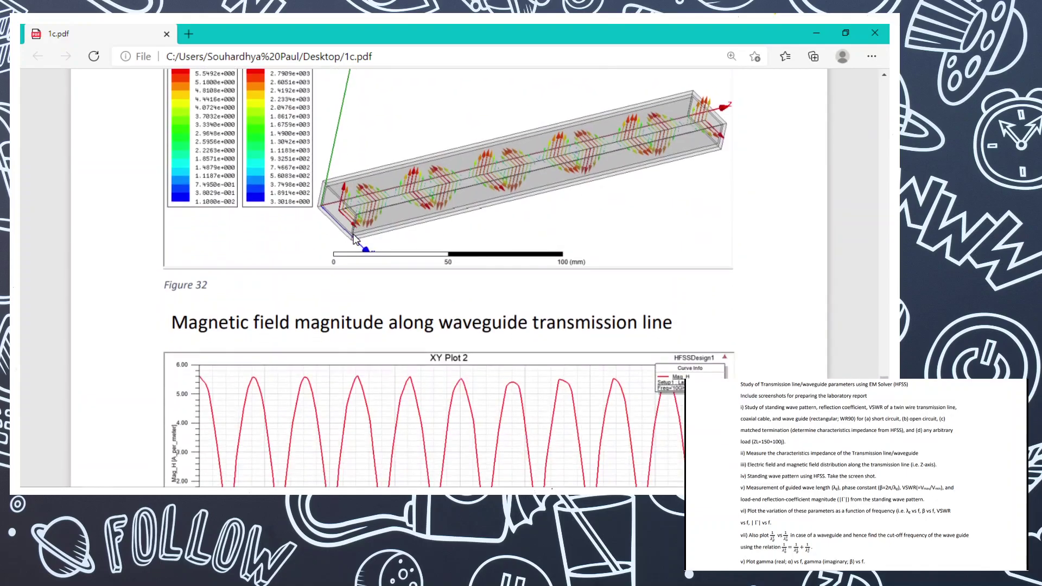
pyautogui.scroll(-10, 356, 239)
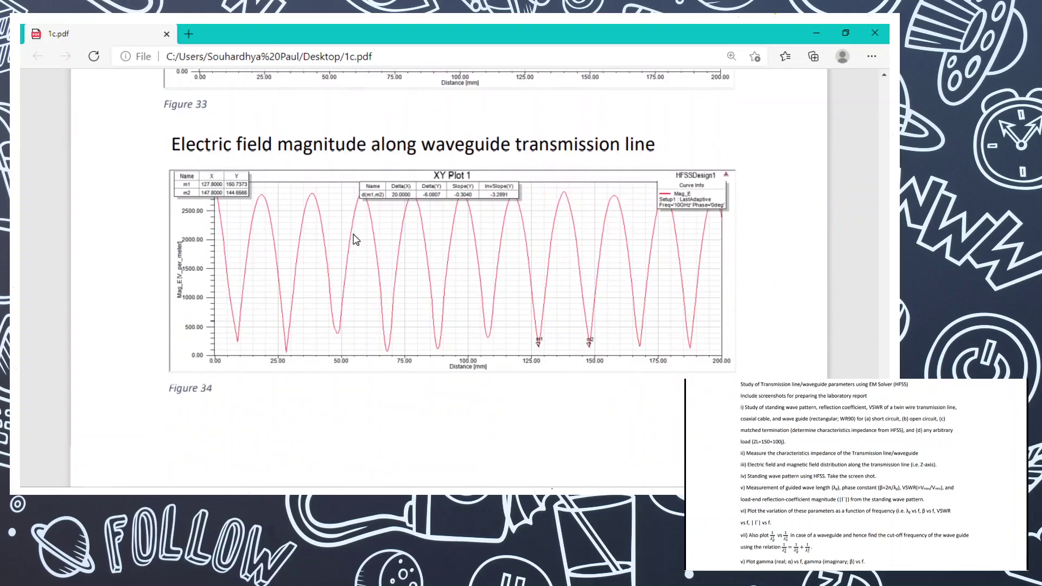
pyautogui.scroll(-10, 356, 239)
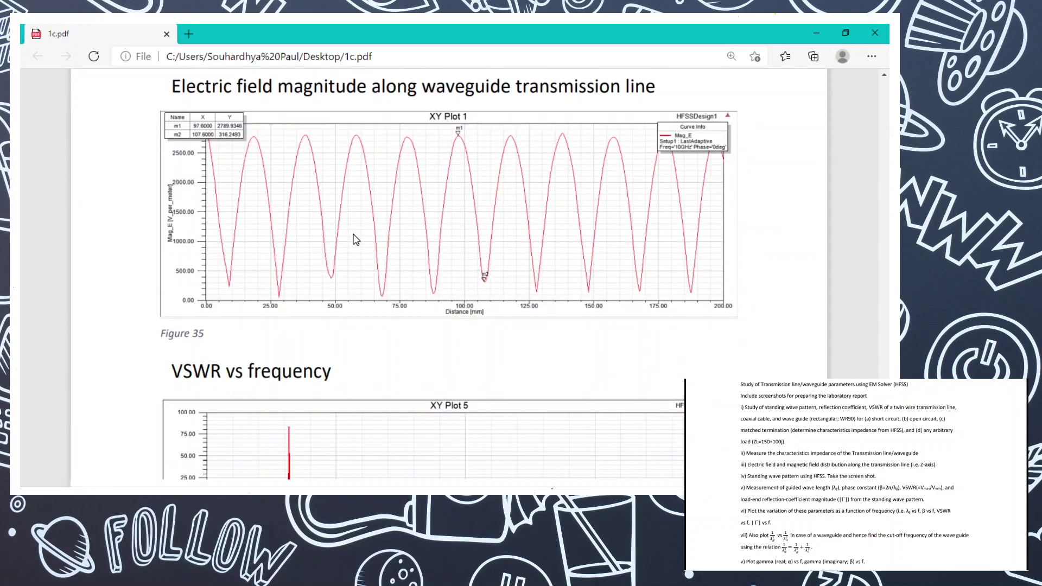
pyautogui.scroll(-10, 355, 239)
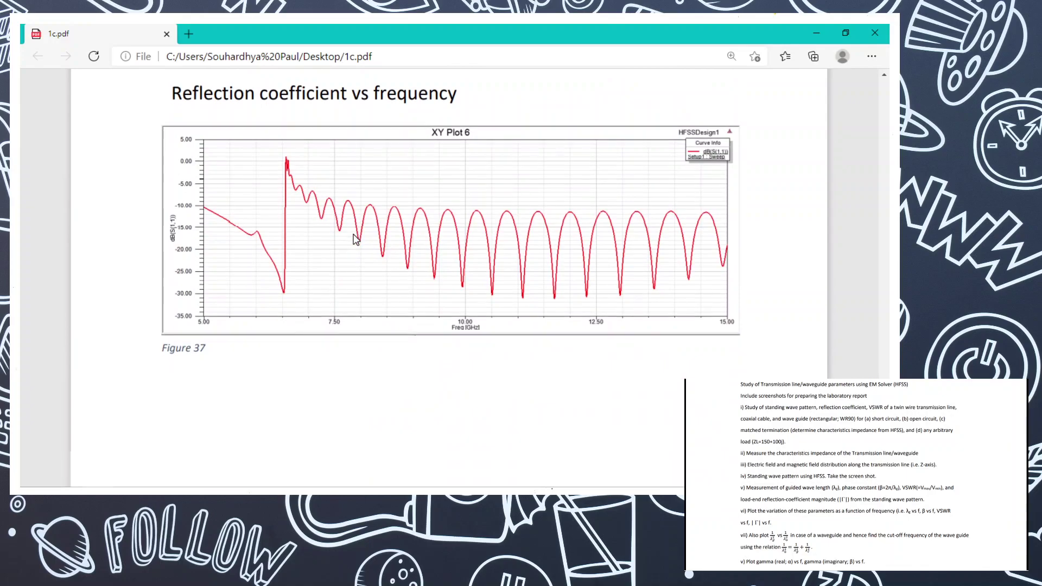
pyautogui.scroll(-7, 356, 240)
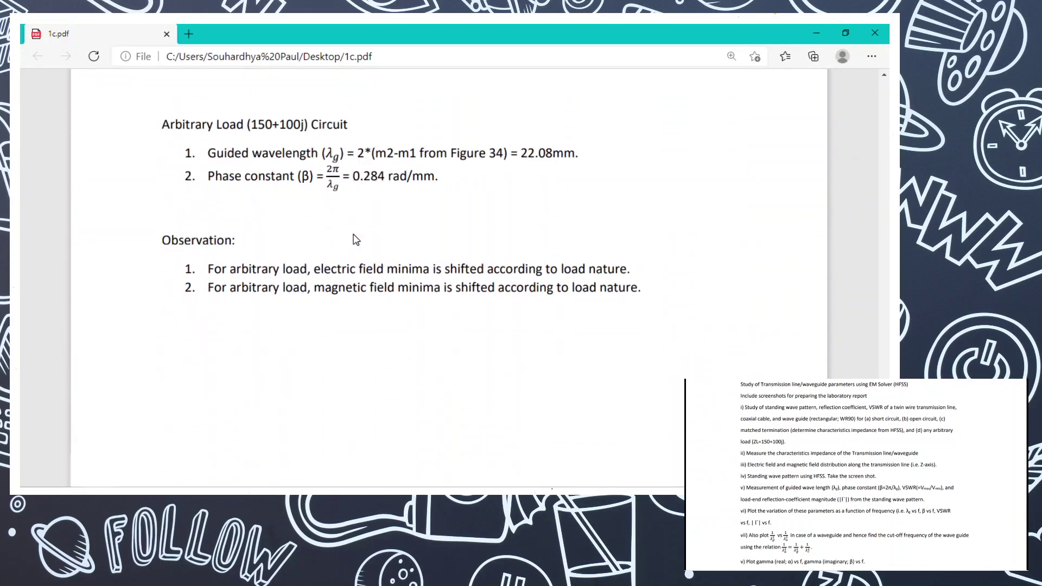
pyautogui.scroll(-7, 356, 239)
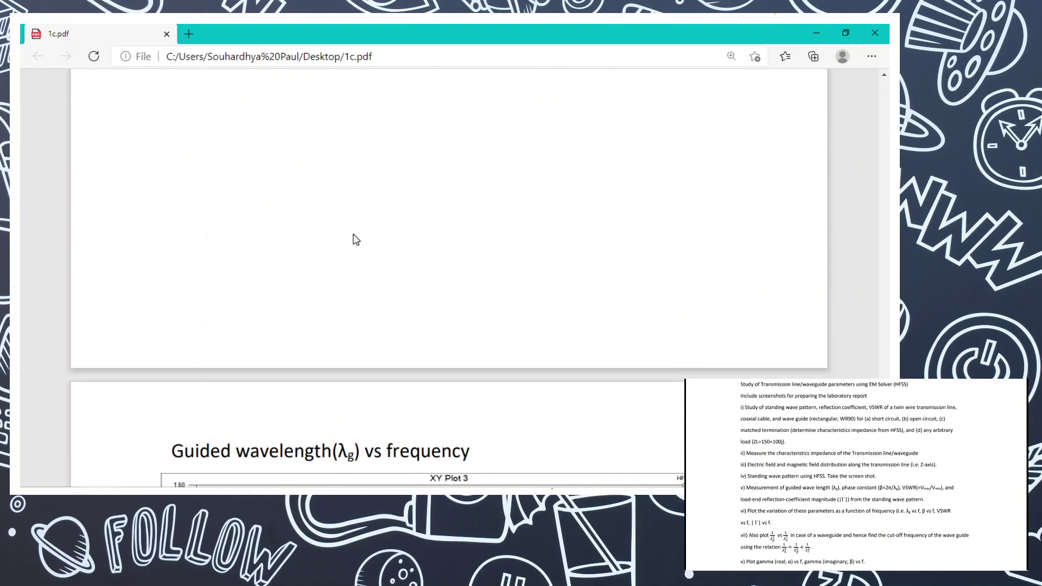
pyautogui.scroll(-3, 355, 239)
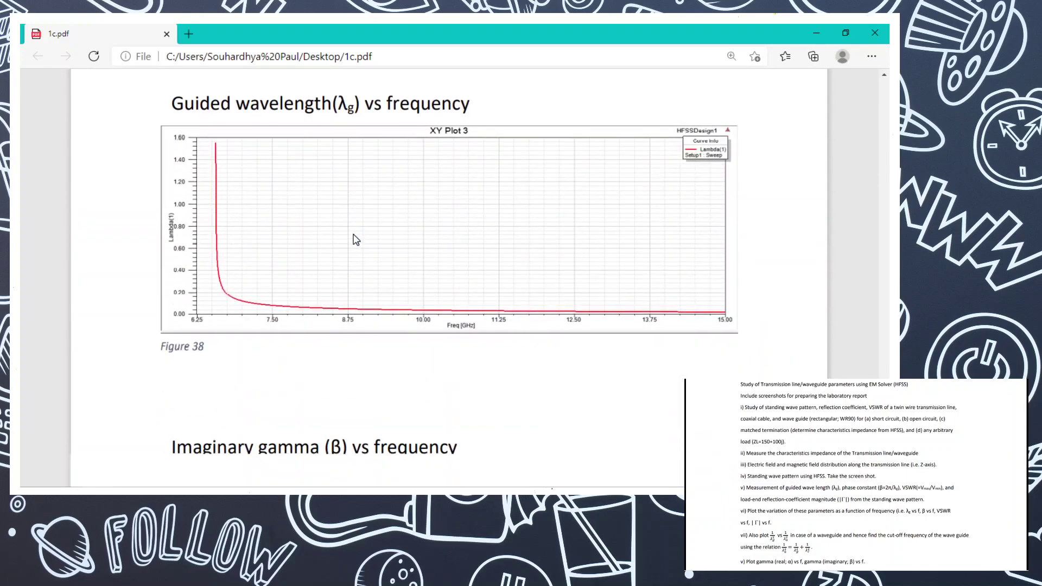
pyautogui.scroll(9, 356, 240)
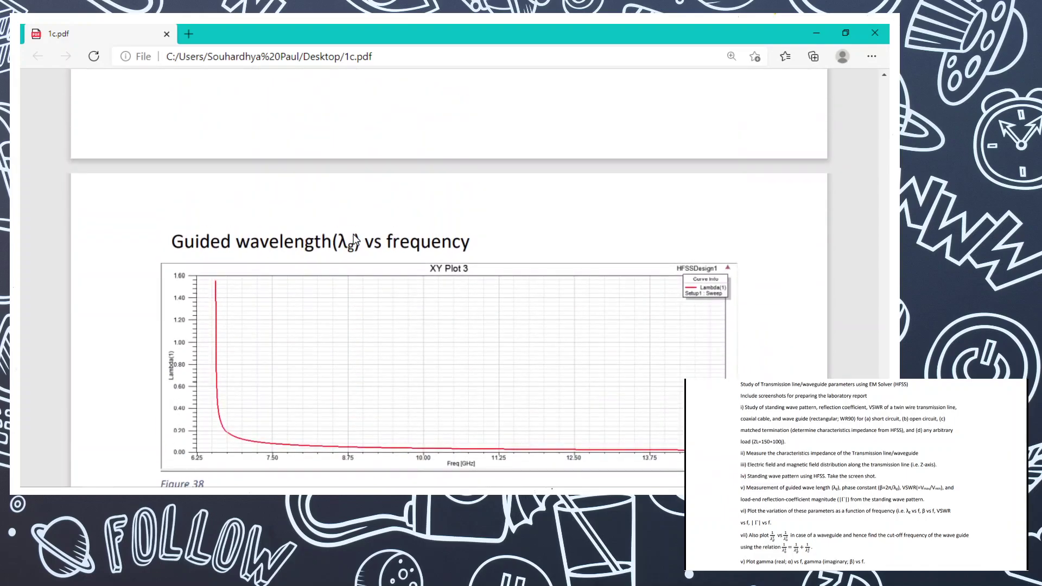
pyautogui.scroll(-1, 356, 240)
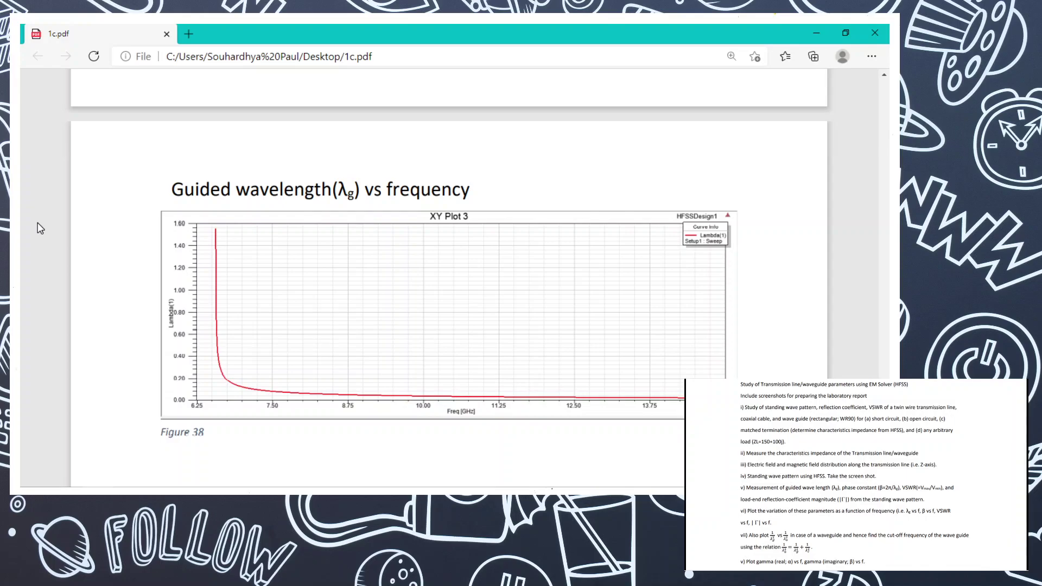
# - Switch to HFSS and create a rectangular modal solution data plot of dB(Lambda(1)) versus Freq for Setup1 : Sweep
pyautogui.hotkey('alt', 'Tab')
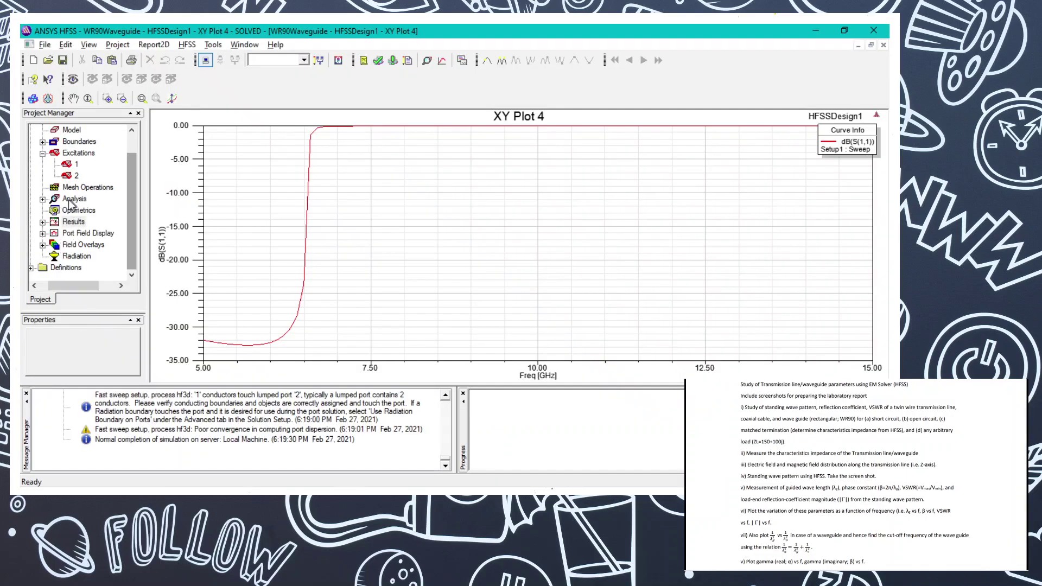
pyautogui.rightClick(69, 227)
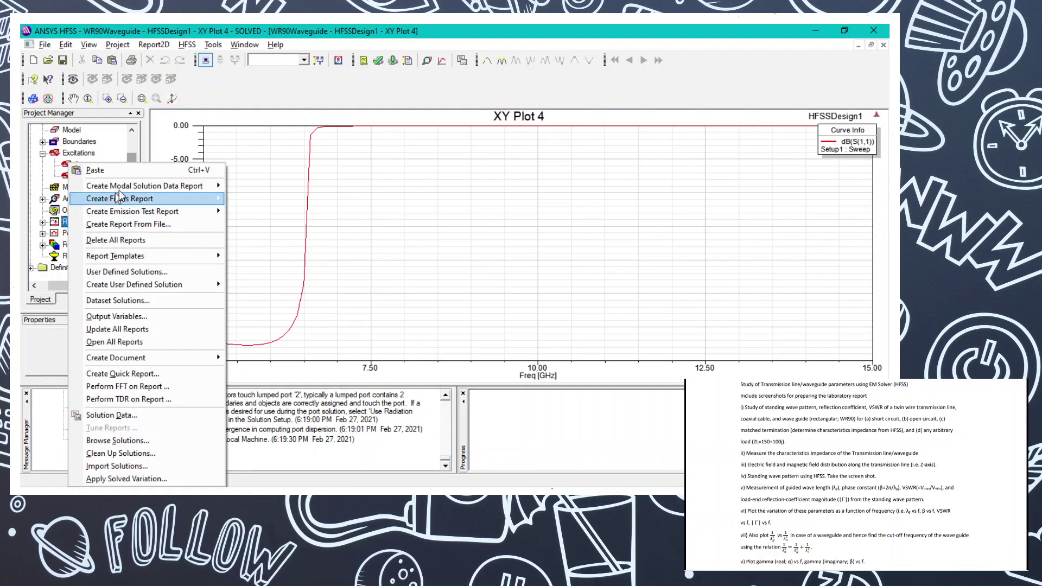
pyautogui.moveTo(187, 190)
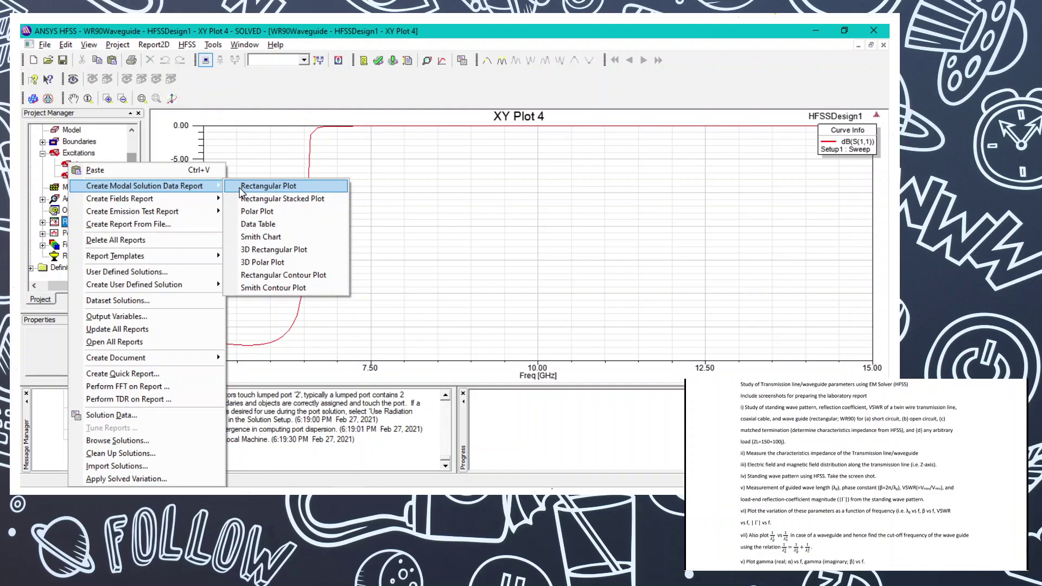
pyautogui.click(240, 187)
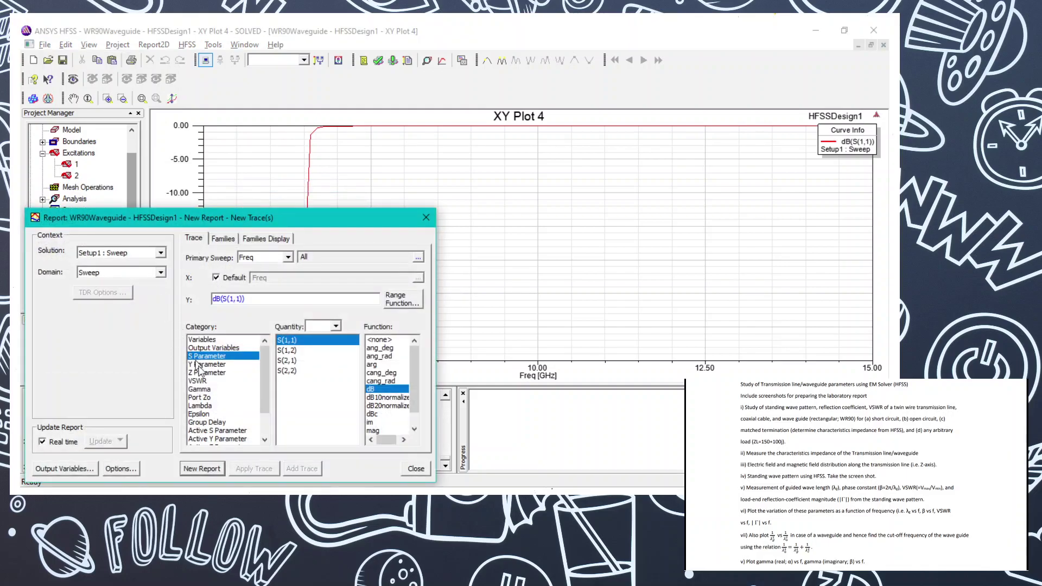
pyautogui.click(200, 406)
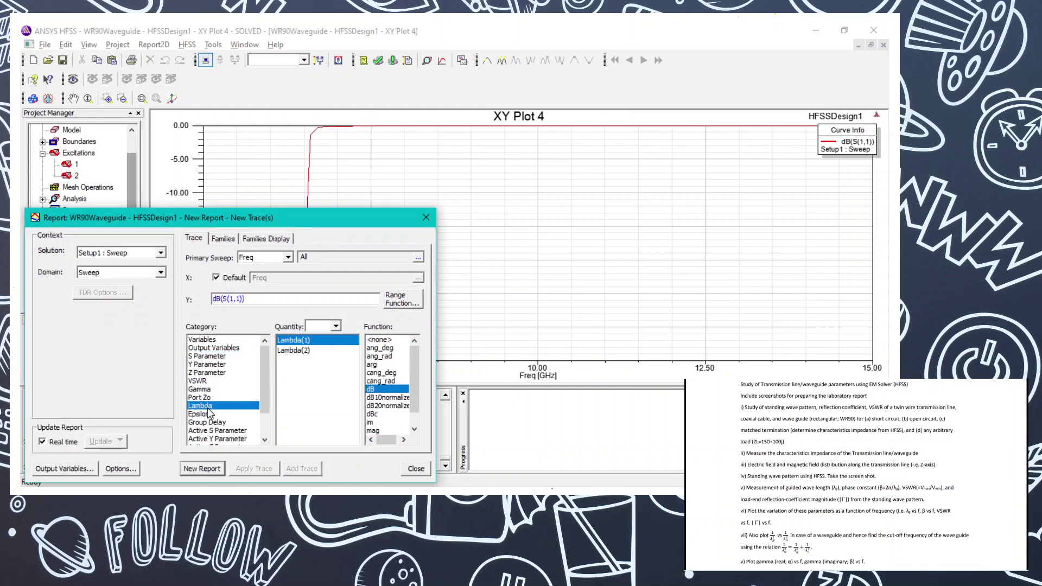
pyautogui.click(201, 470)
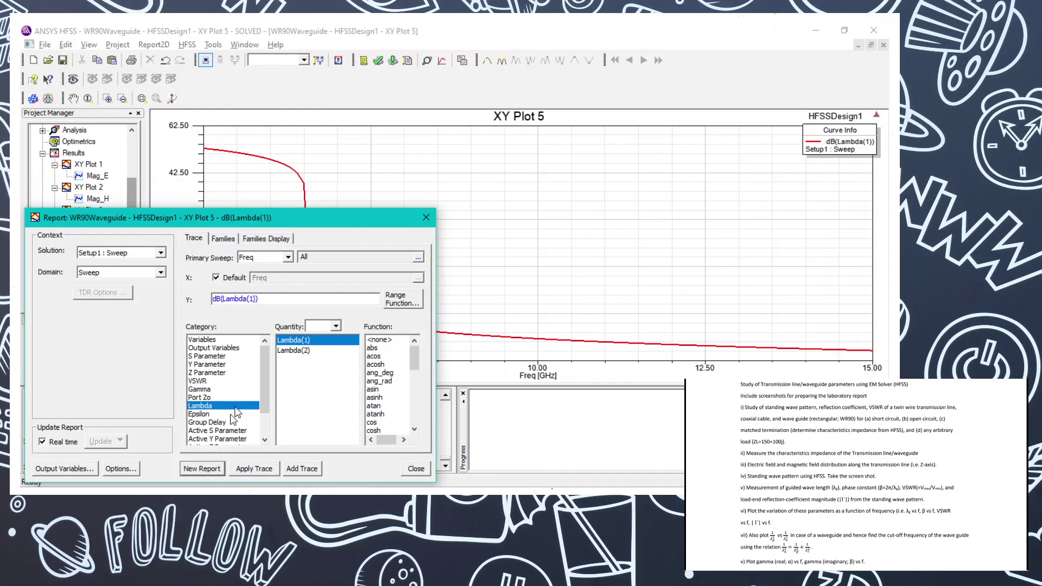
pyautogui.click(426, 218)
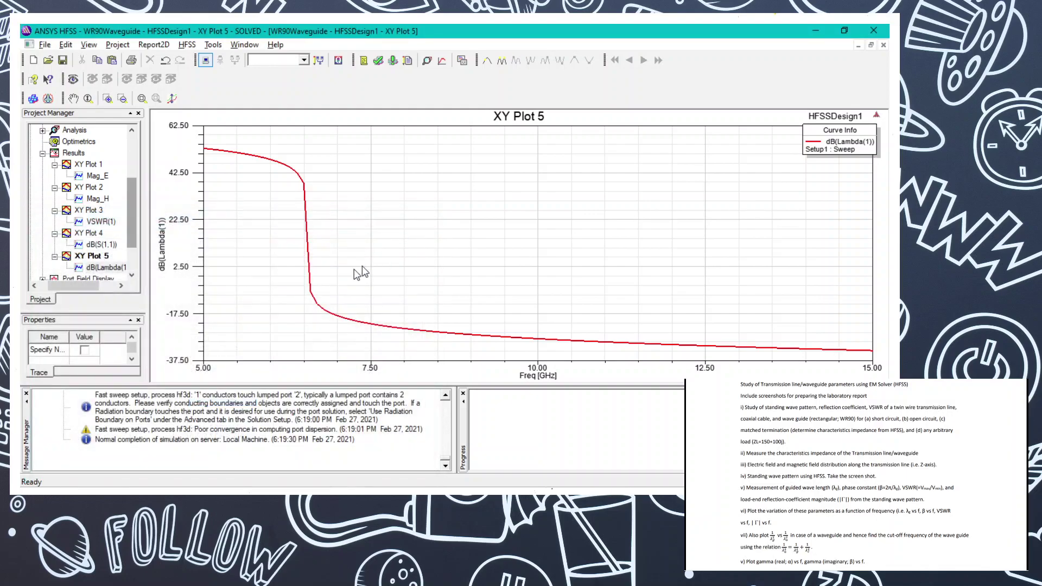
# - Compare the dB(Lambda(1)) plot in HFSS with the guided wavelength versus frequency figure in 1c.pdf
pyautogui.hotkey('alt', 'Tab')
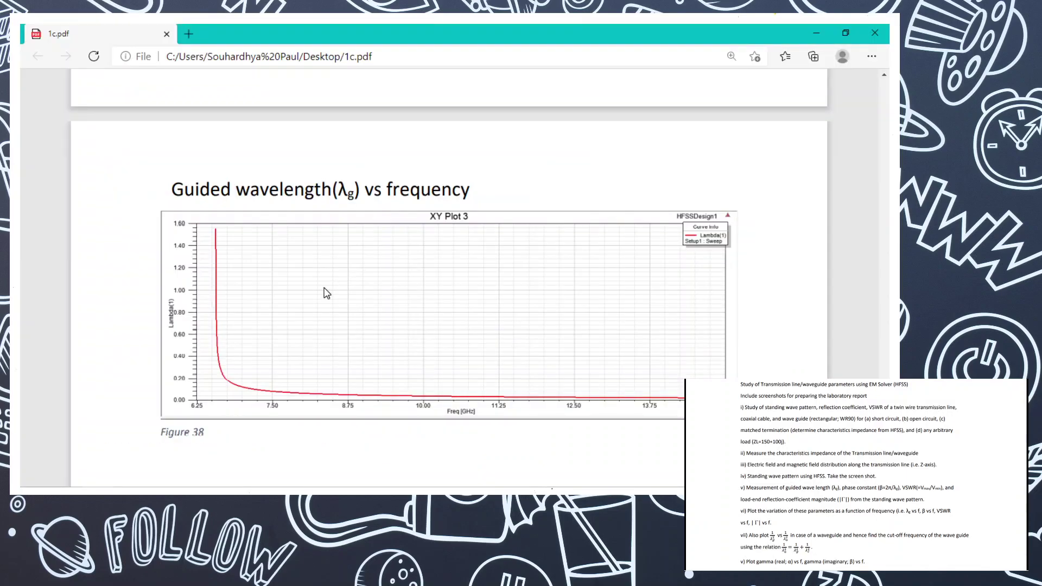
pyautogui.hotkey('alt', 'Tab')
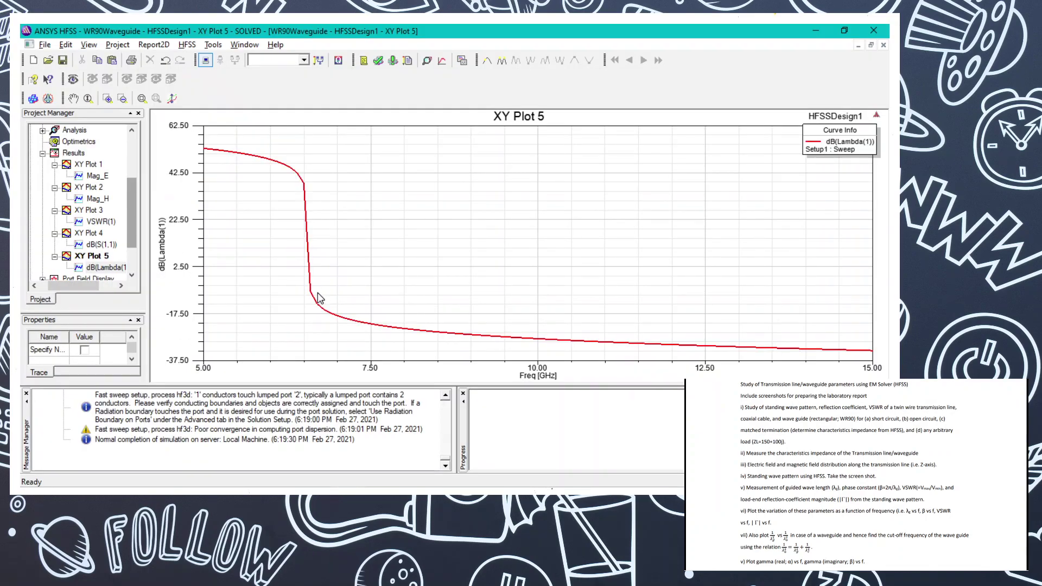
pyautogui.hotkey('alt', 'Tab')
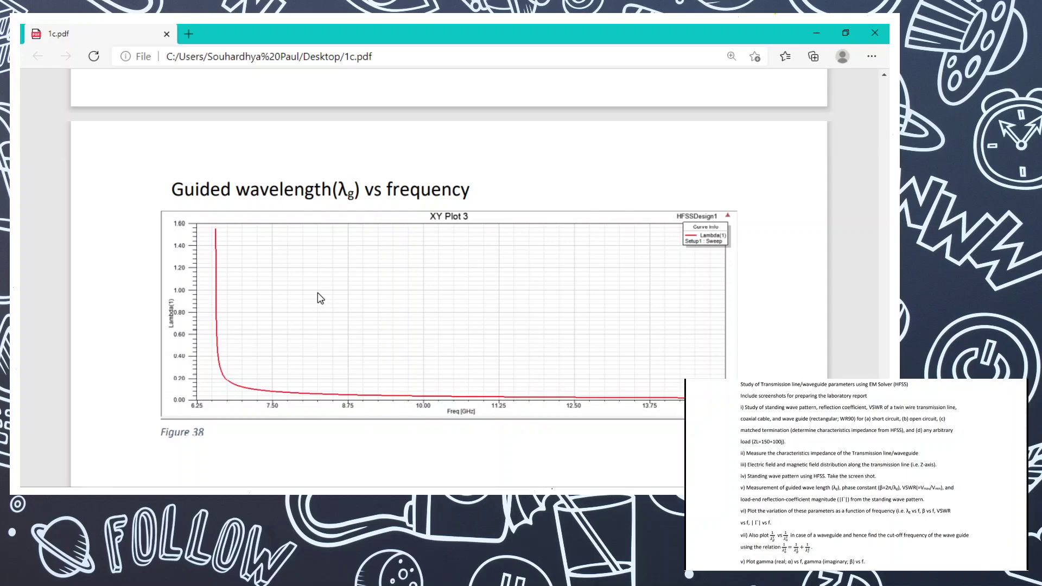
# - Examine the imaginary gamma (β) versus frequency figure in 1c.pdf, and switch back to HFSS
pyautogui.scroll(-6, 320, 298)
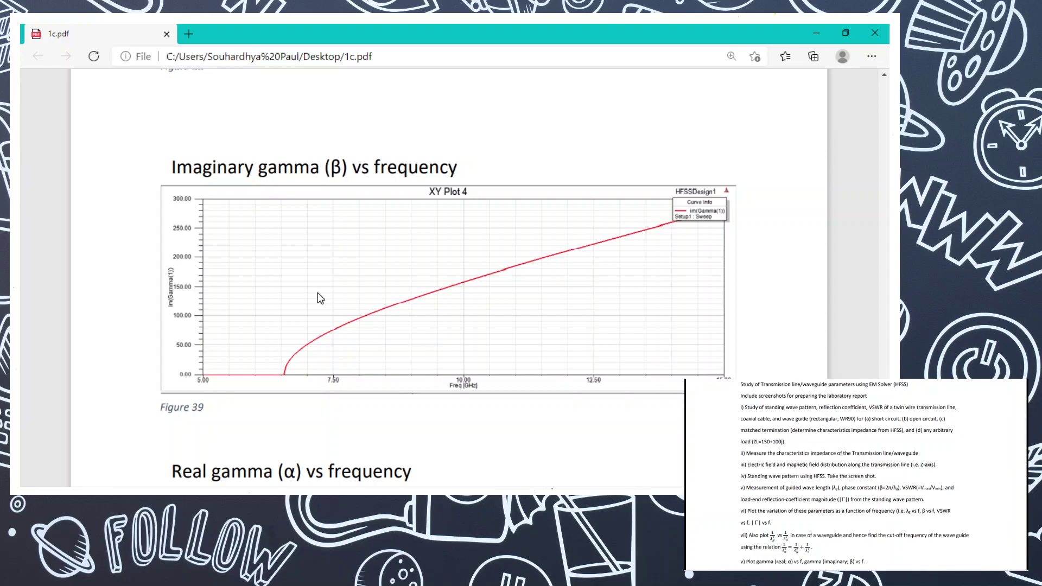
pyautogui.middleClick(116, 264)
pyautogui.scroll(-3, 116, 263)
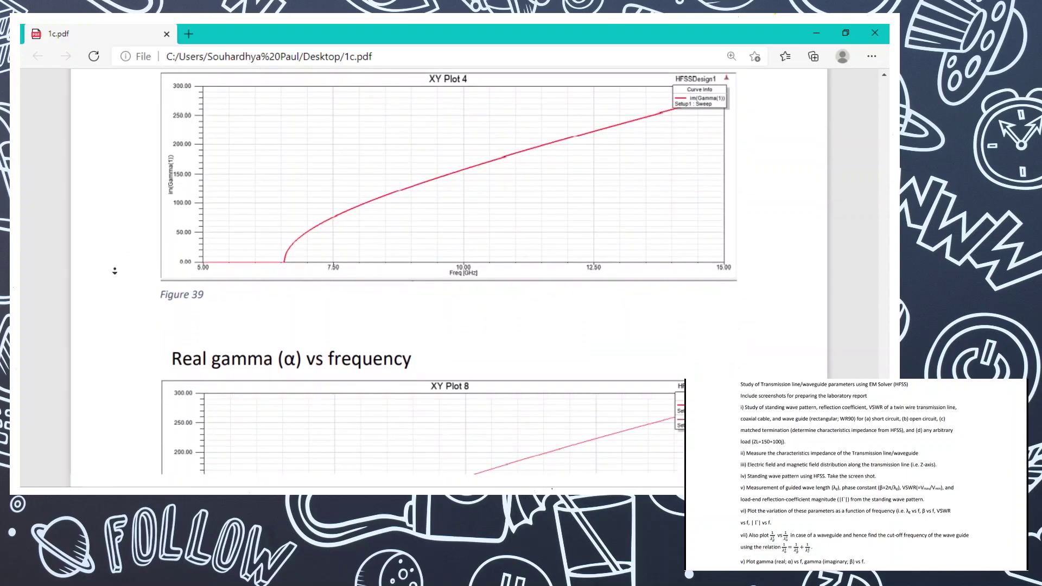
pyautogui.middleClick(116, 275)
pyautogui.scroll(2, 115, 243)
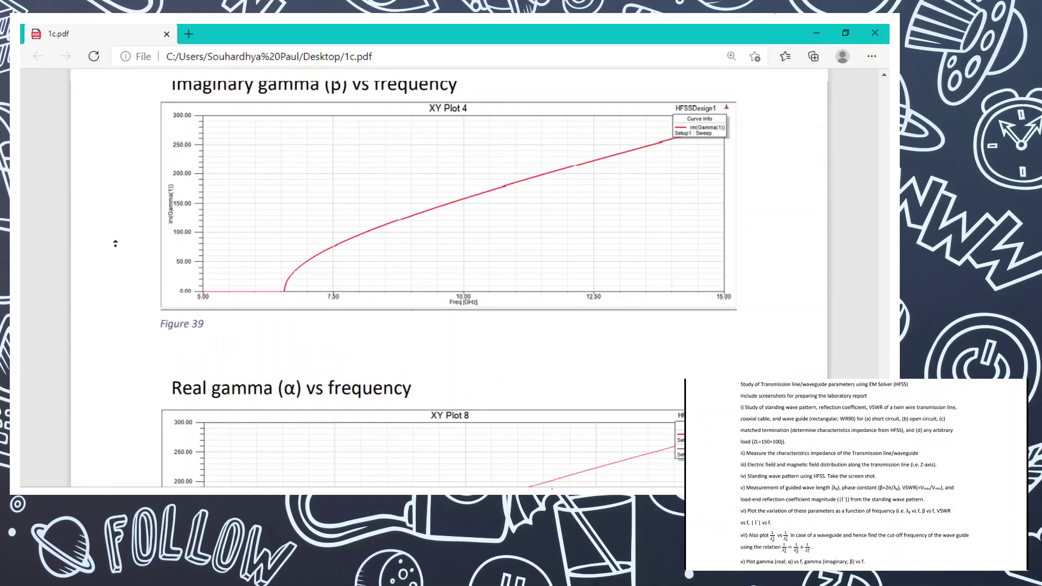
pyautogui.scroll(1, 115, 243)
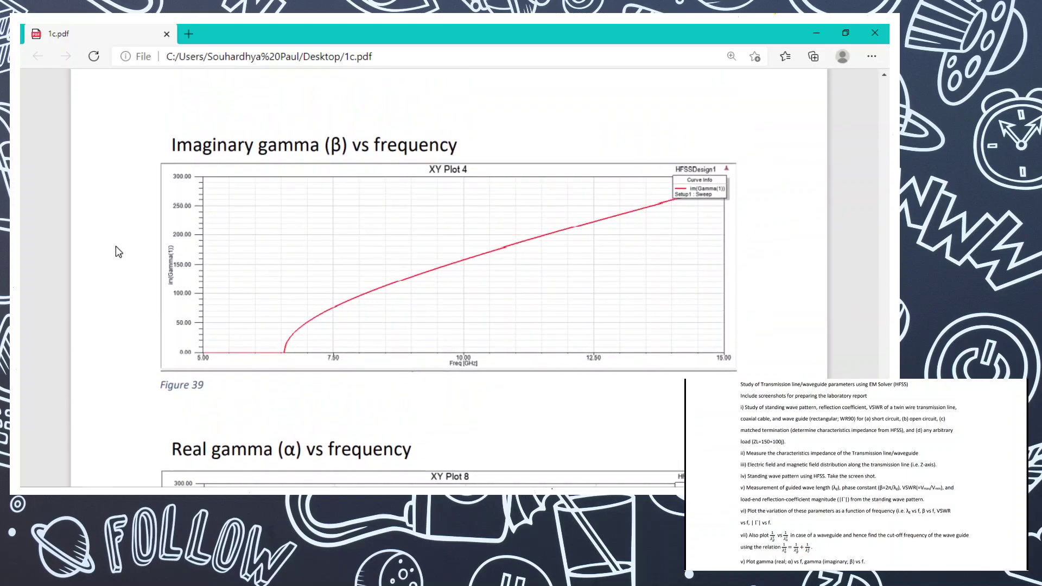
pyautogui.hotkey('alt', 'Tab')
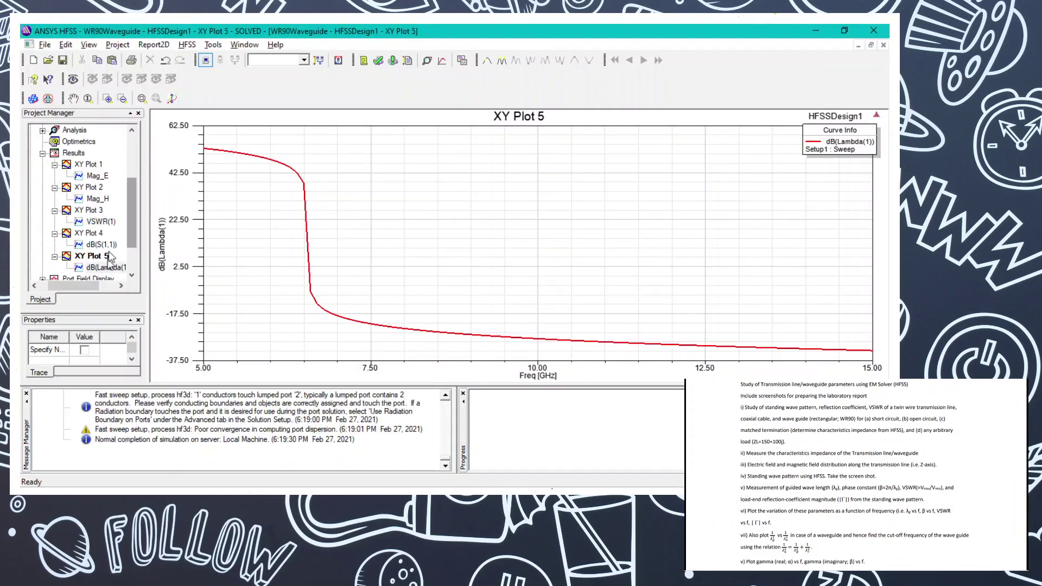
pyautogui.rightClick(80, 154)
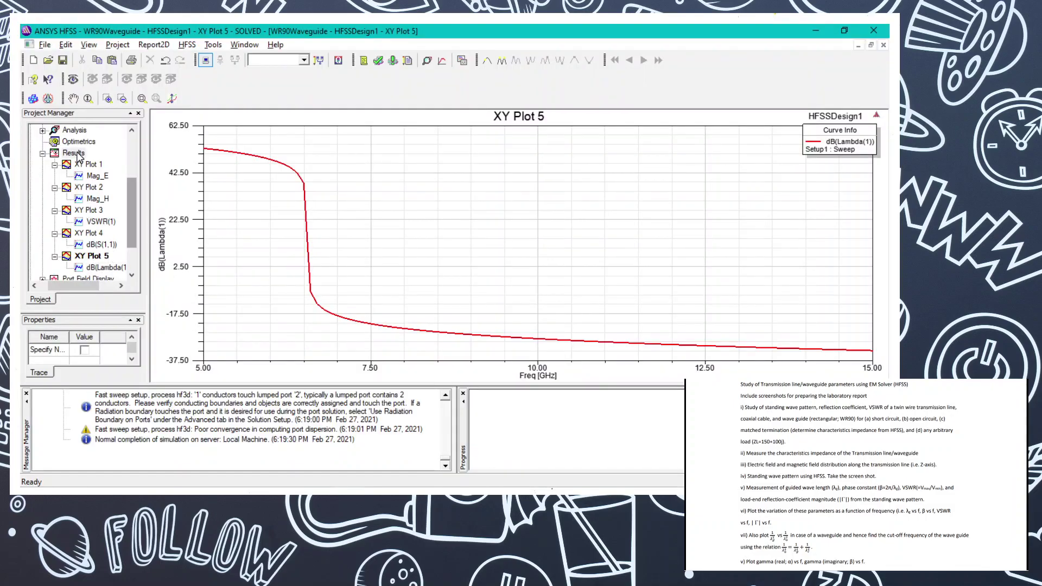
pyautogui.moveTo(170, 176)
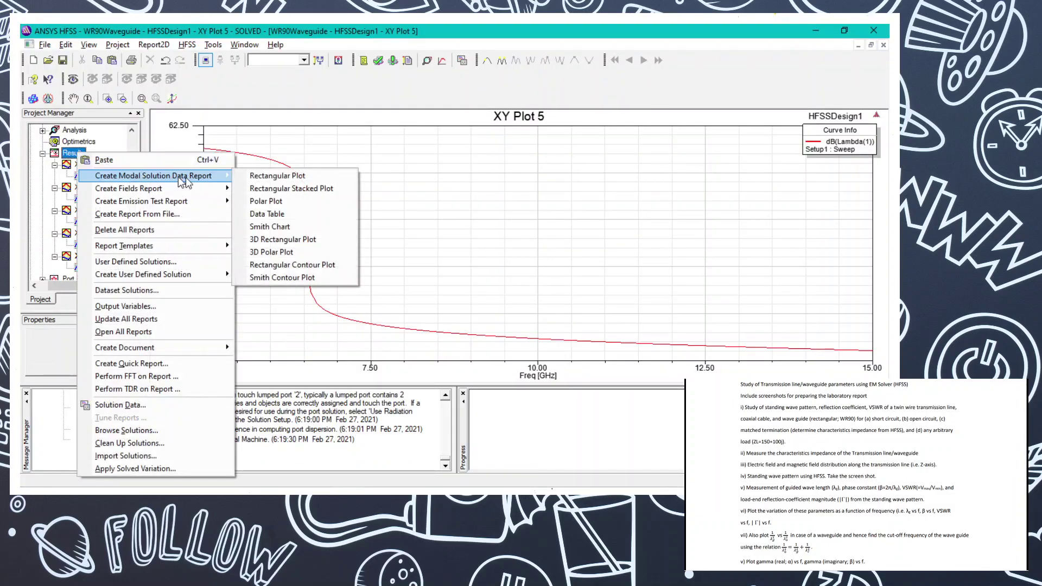
pyautogui.click(251, 176)
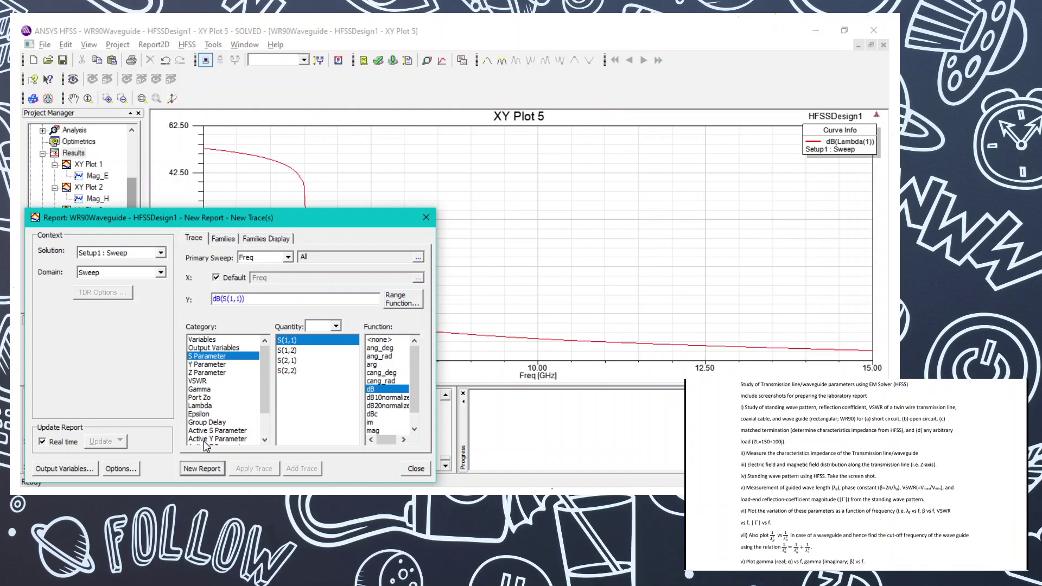
pyautogui.click(207, 390)
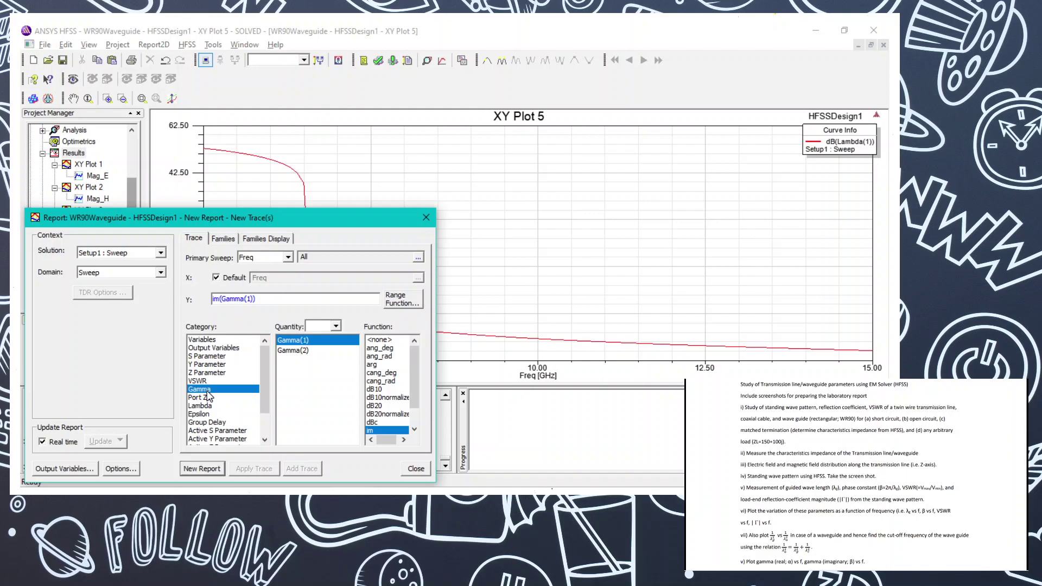
pyautogui.hotkey('alt', 'Tab')
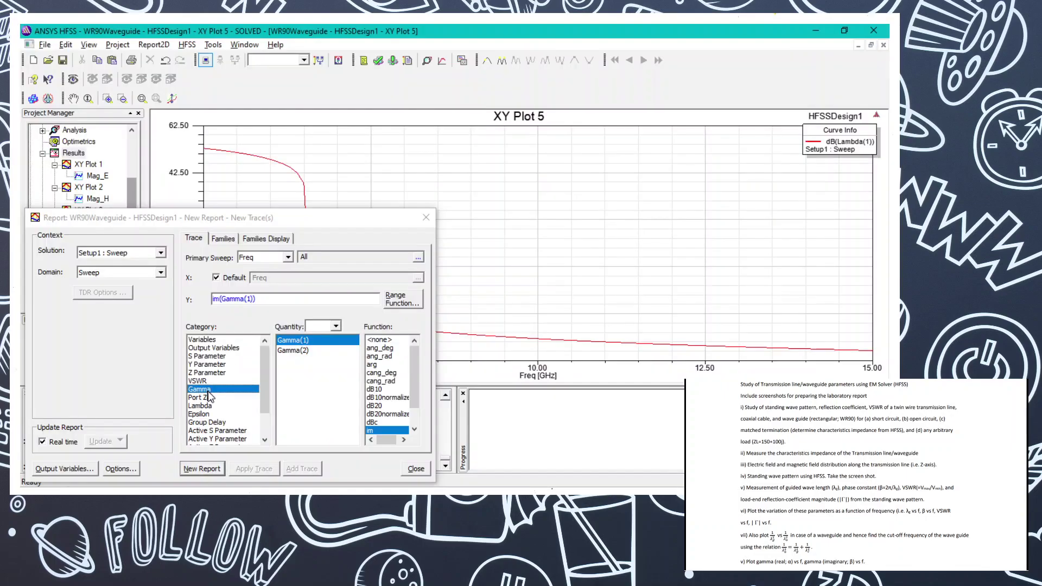
pyautogui.click(427, 218)
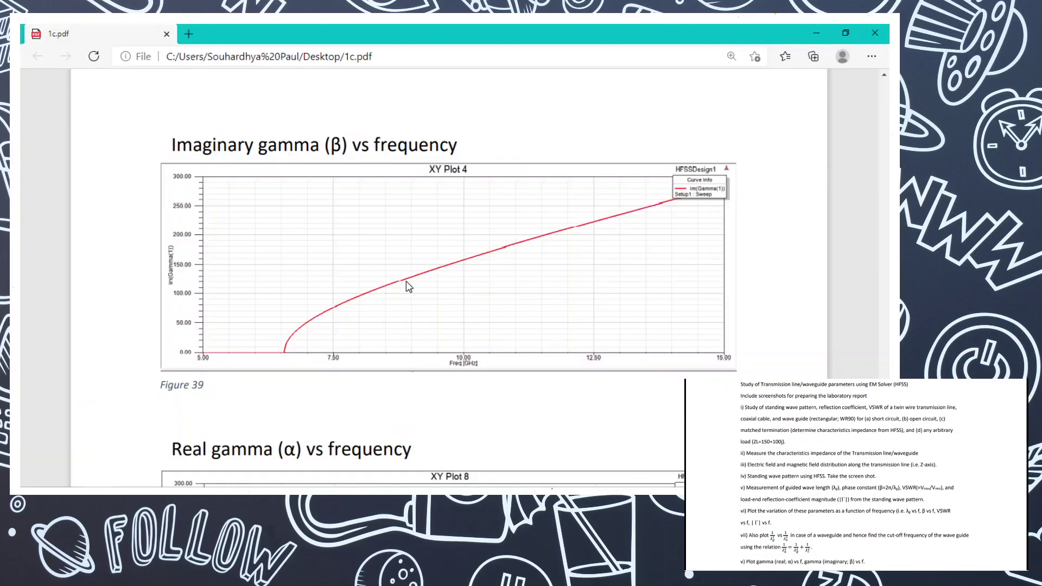
# - Review 1c.pdf from the real gamma (α) versus frequency figure through the 1/λg² versus 1/λ0² plot and its cut-off frequency calculation
pyautogui.scroll(-3, 407, 283)
pyautogui.scroll(-10, 408, 287)
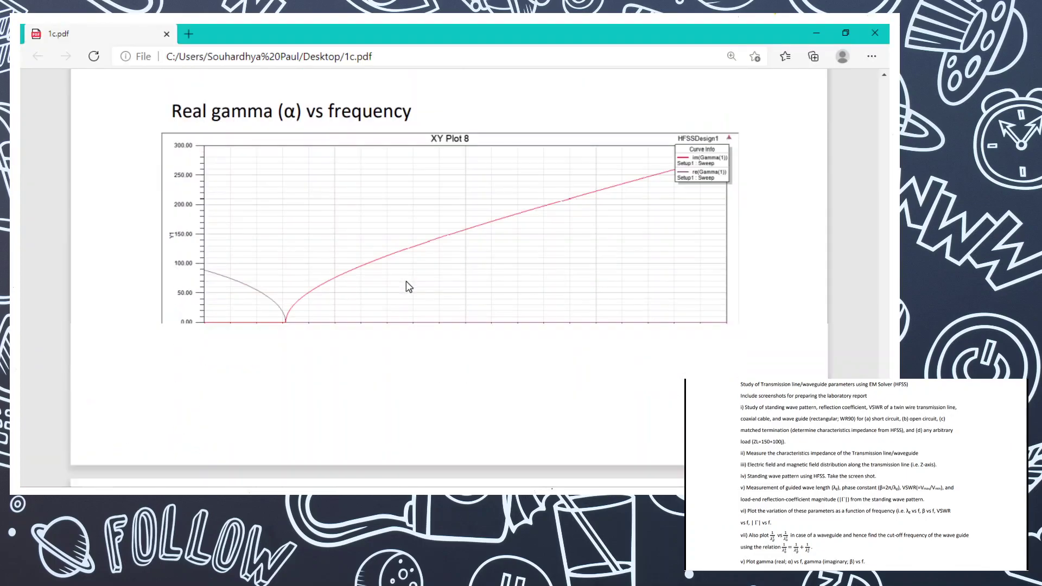
pyautogui.scroll(-3, 409, 287)
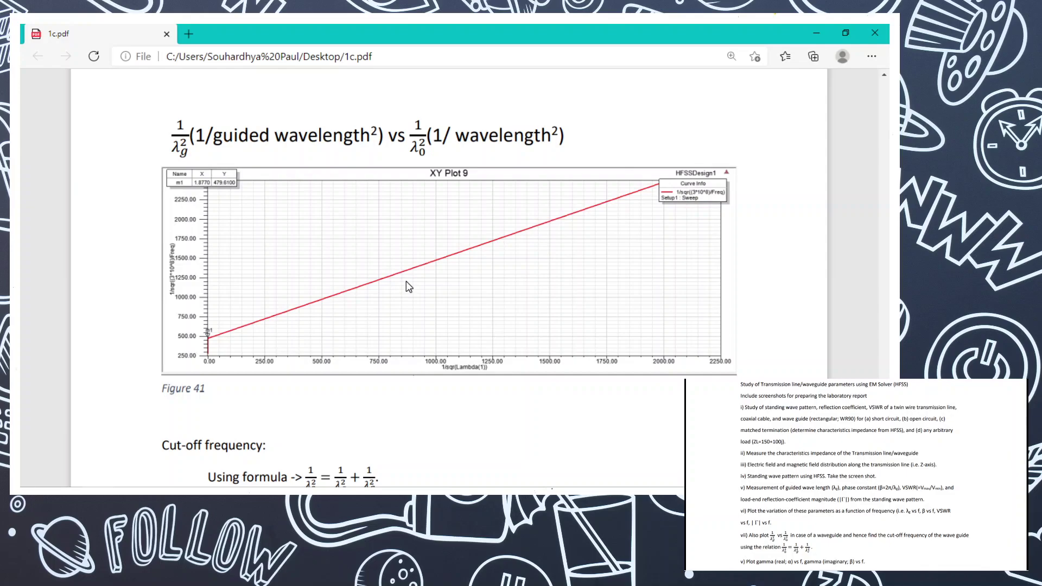
pyautogui.scroll(-3, 409, 287)
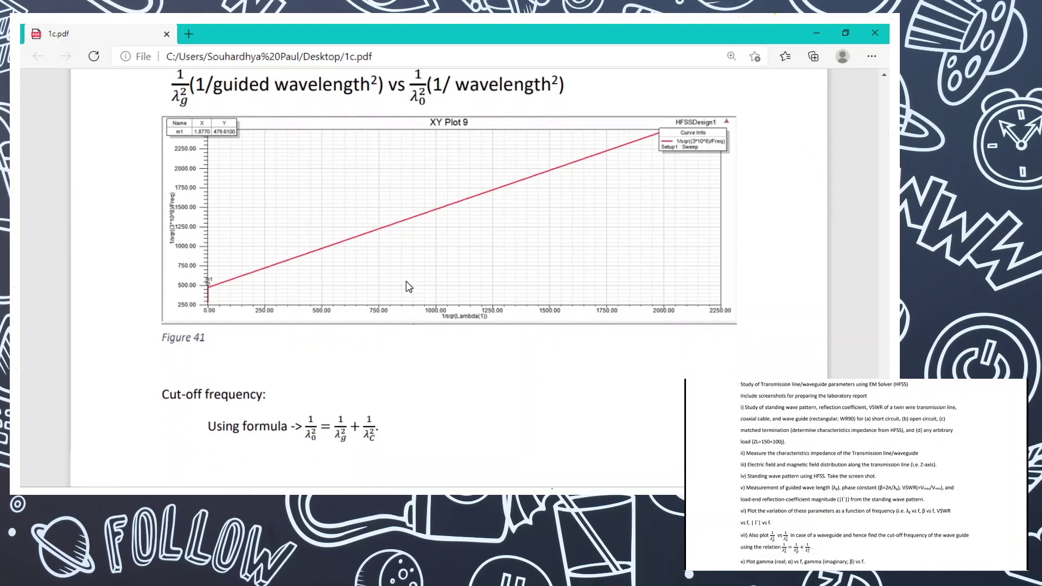
pyautogui.scroll(3, 409, 287)
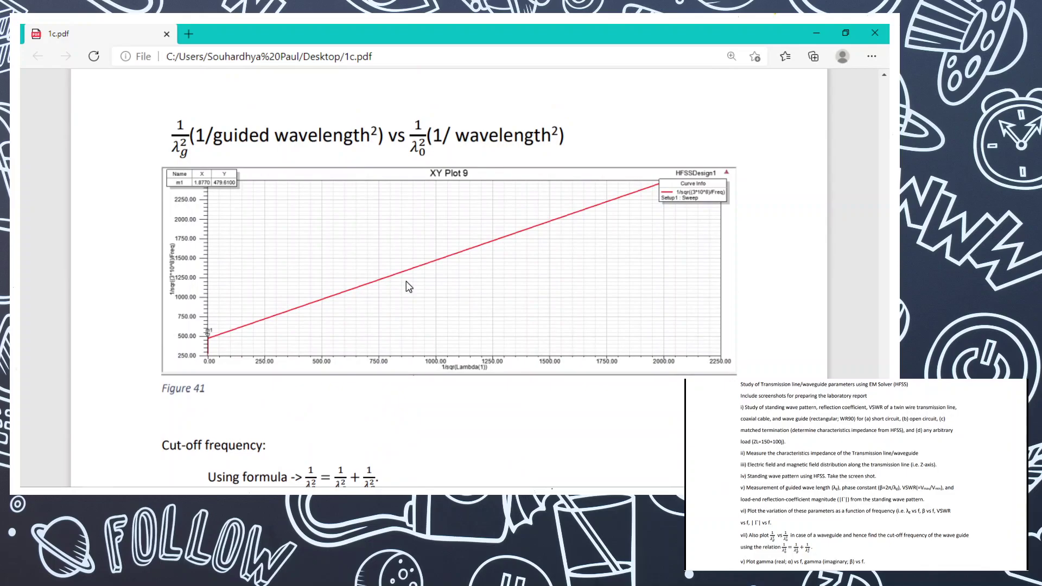
pyautogui.scroll(-2, 408, 287)
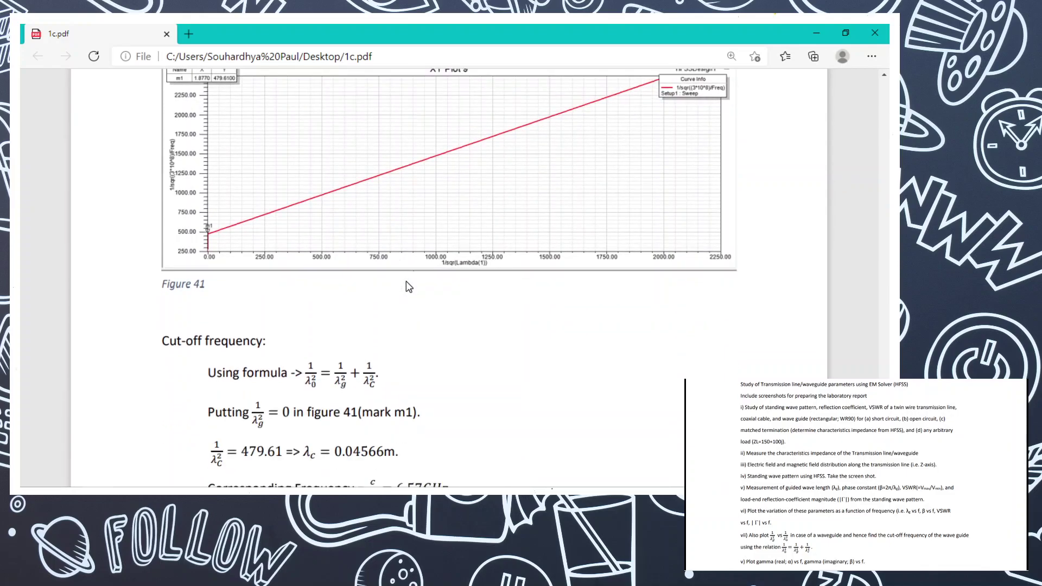
pyautogui.scroll(-2, 408, 287)
pyautogui.scroll(2, 409, 287)
pyautogui.scroll(-2, 408, 287)
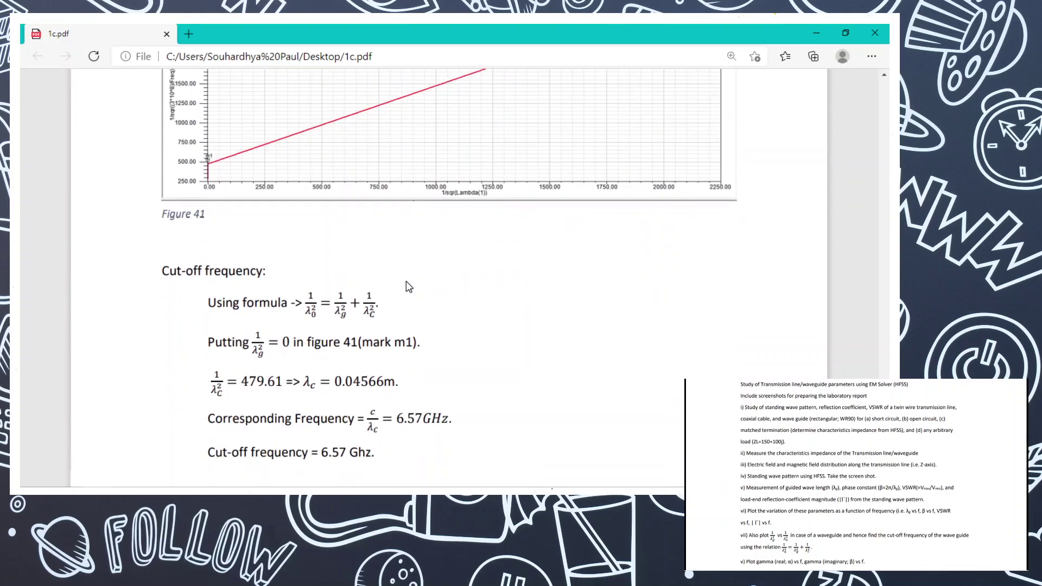
pyautogui.scroll(5, 408, 287)
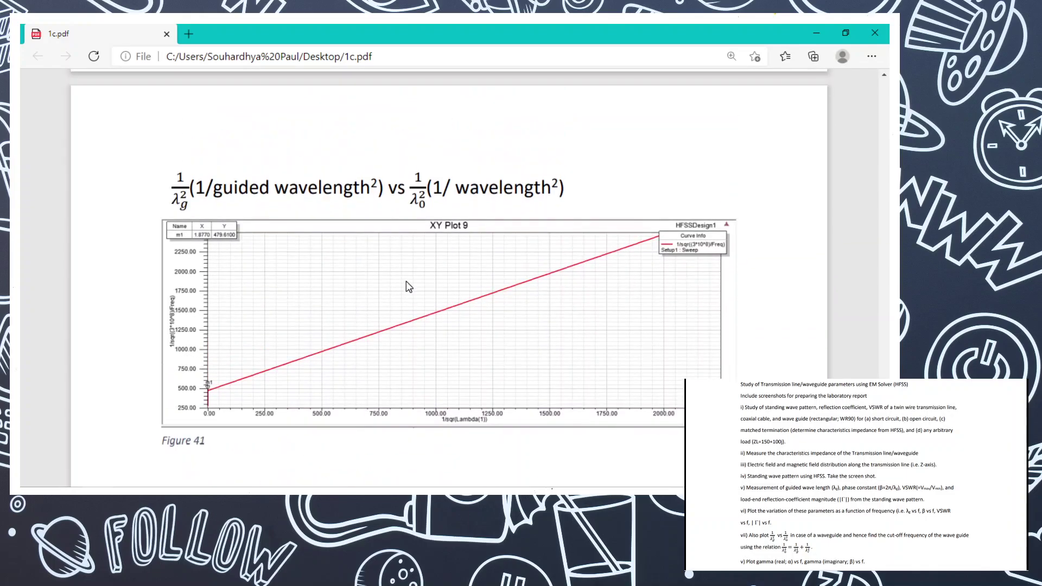
pyautogui.scroll(-3, 409, 287)
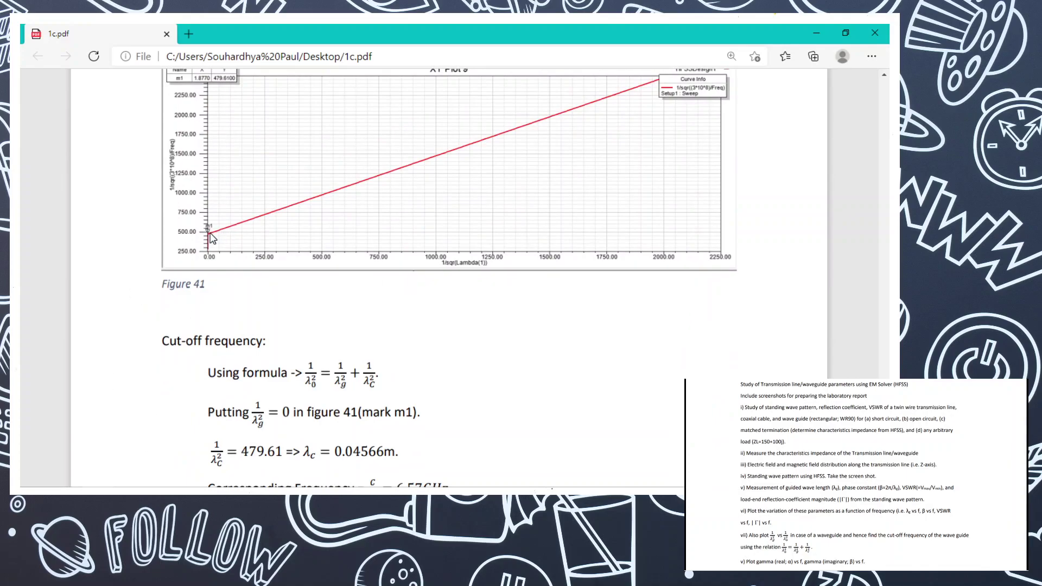
pyautogui.scroll(-3, 174, 307)
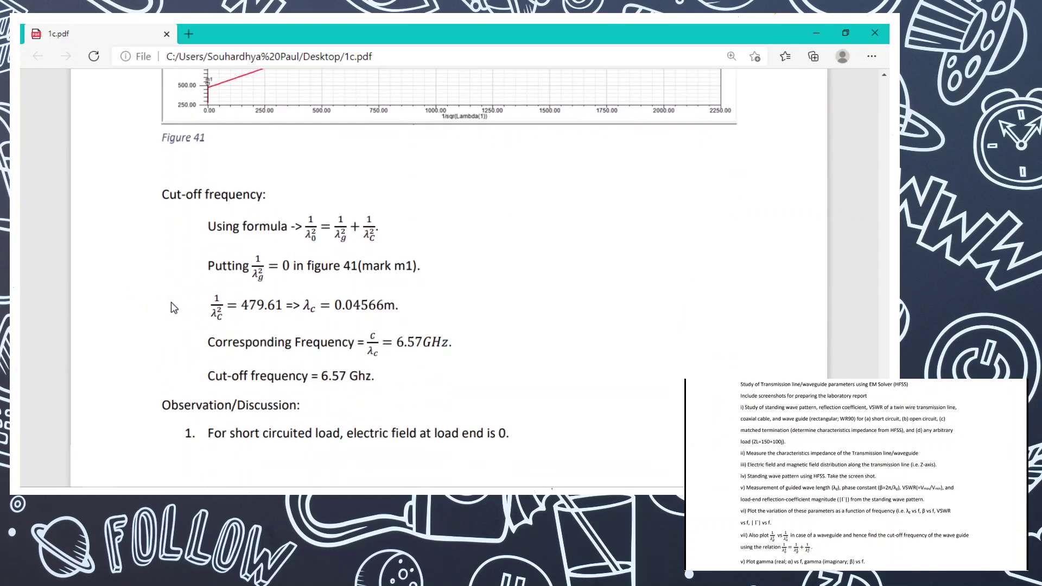
# - Read the Observation/Discussion list in 1c.pdf, and return to the imaginary gamma (β) versus frequency figure
pyautogui.scroll(-2, 173, 307)
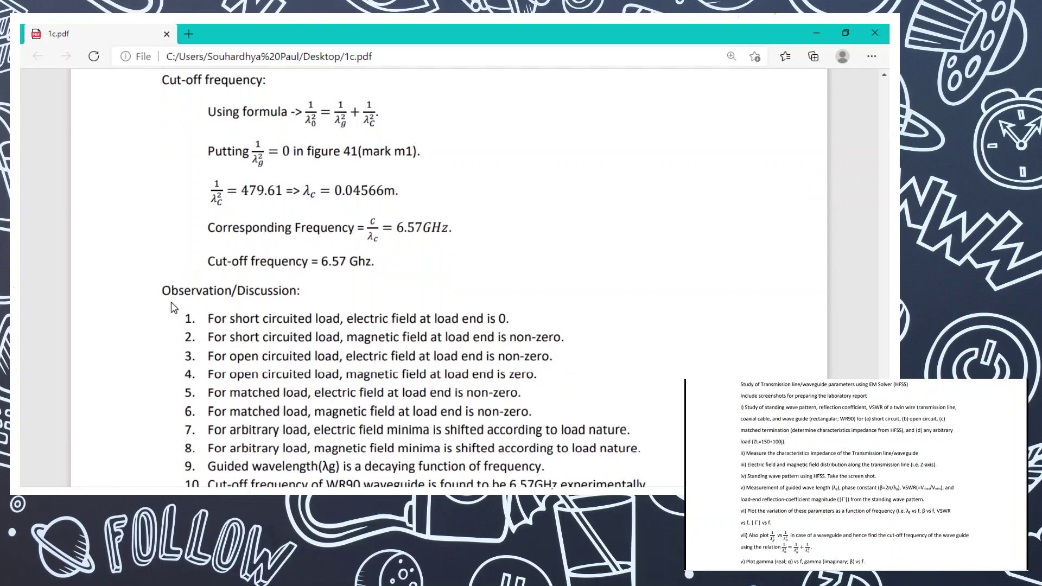
pyautogui.scroll(-1, 174, 307)
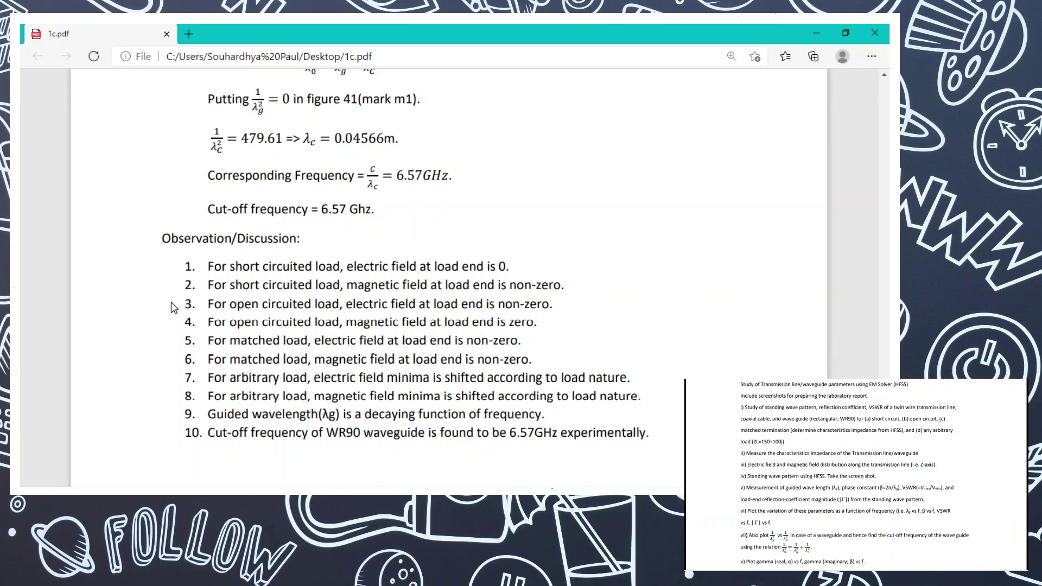
pyautogui.scroll(-1, 171, 307)
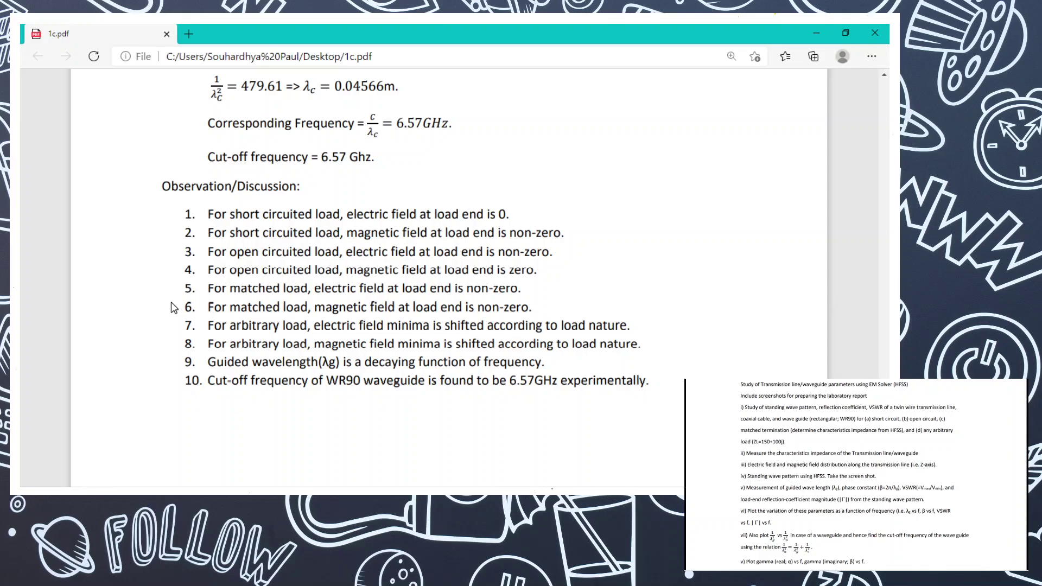
pyautogui.scroll(2, 170, 303)
pyautogui.scroll(2, 170, 307)
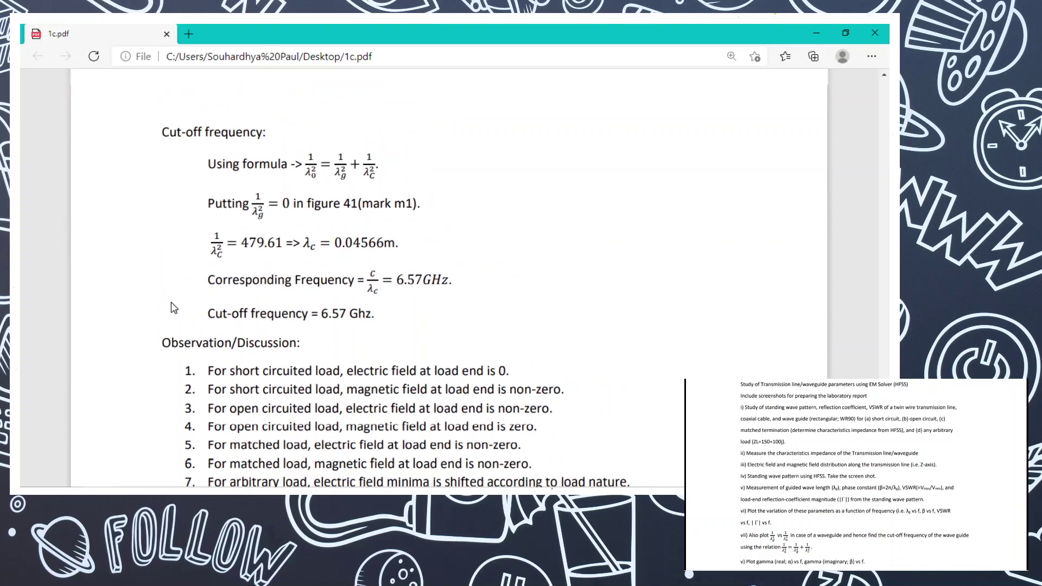
pyautogui.scroll(2, 171, 308)
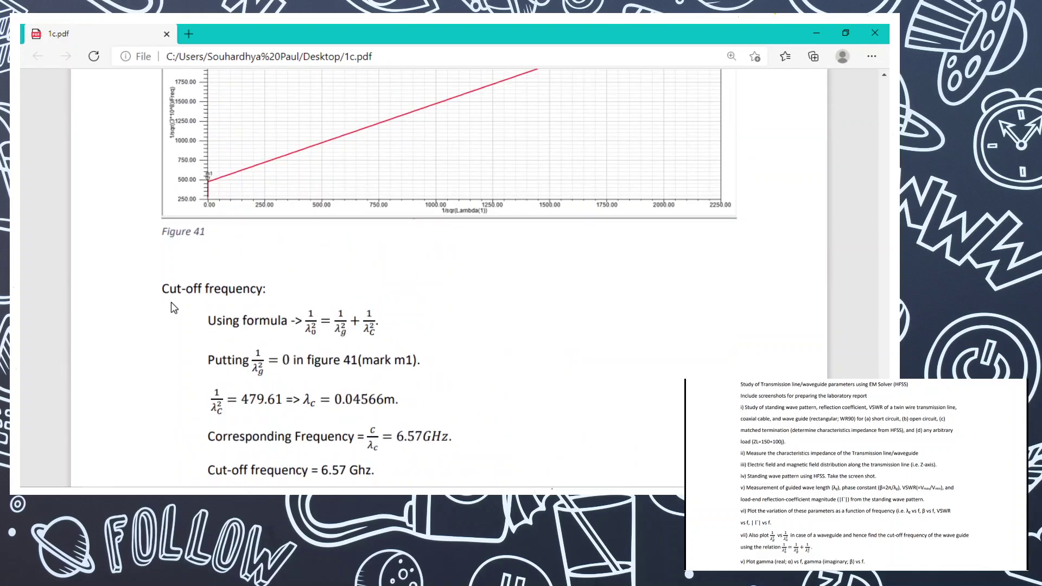
pyautogui.scroll(7, 171, 307)
pyautogui.scroll(10, 171, 303)
pyautogui.scroll(1, 171, 302)
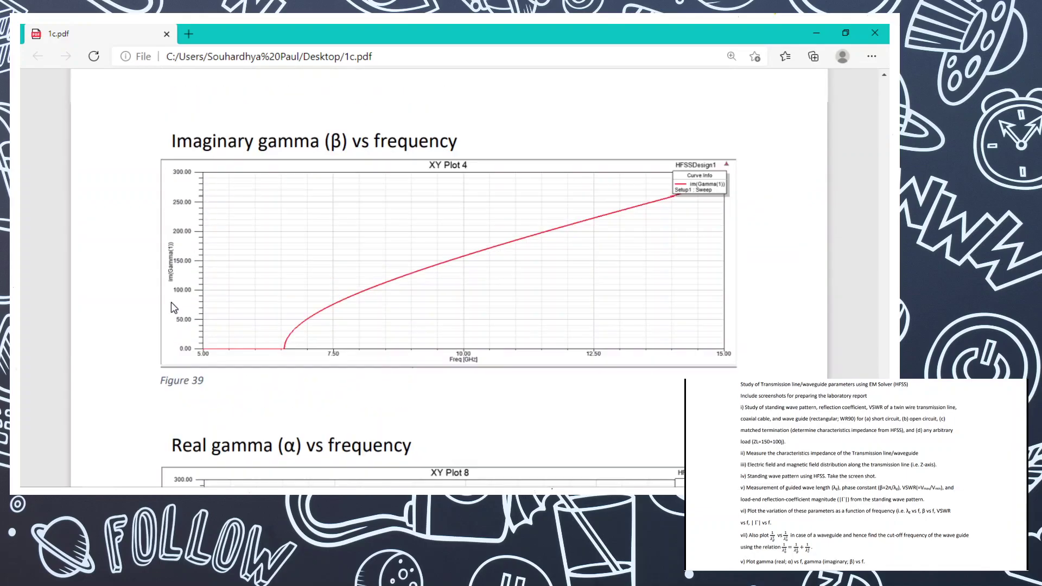